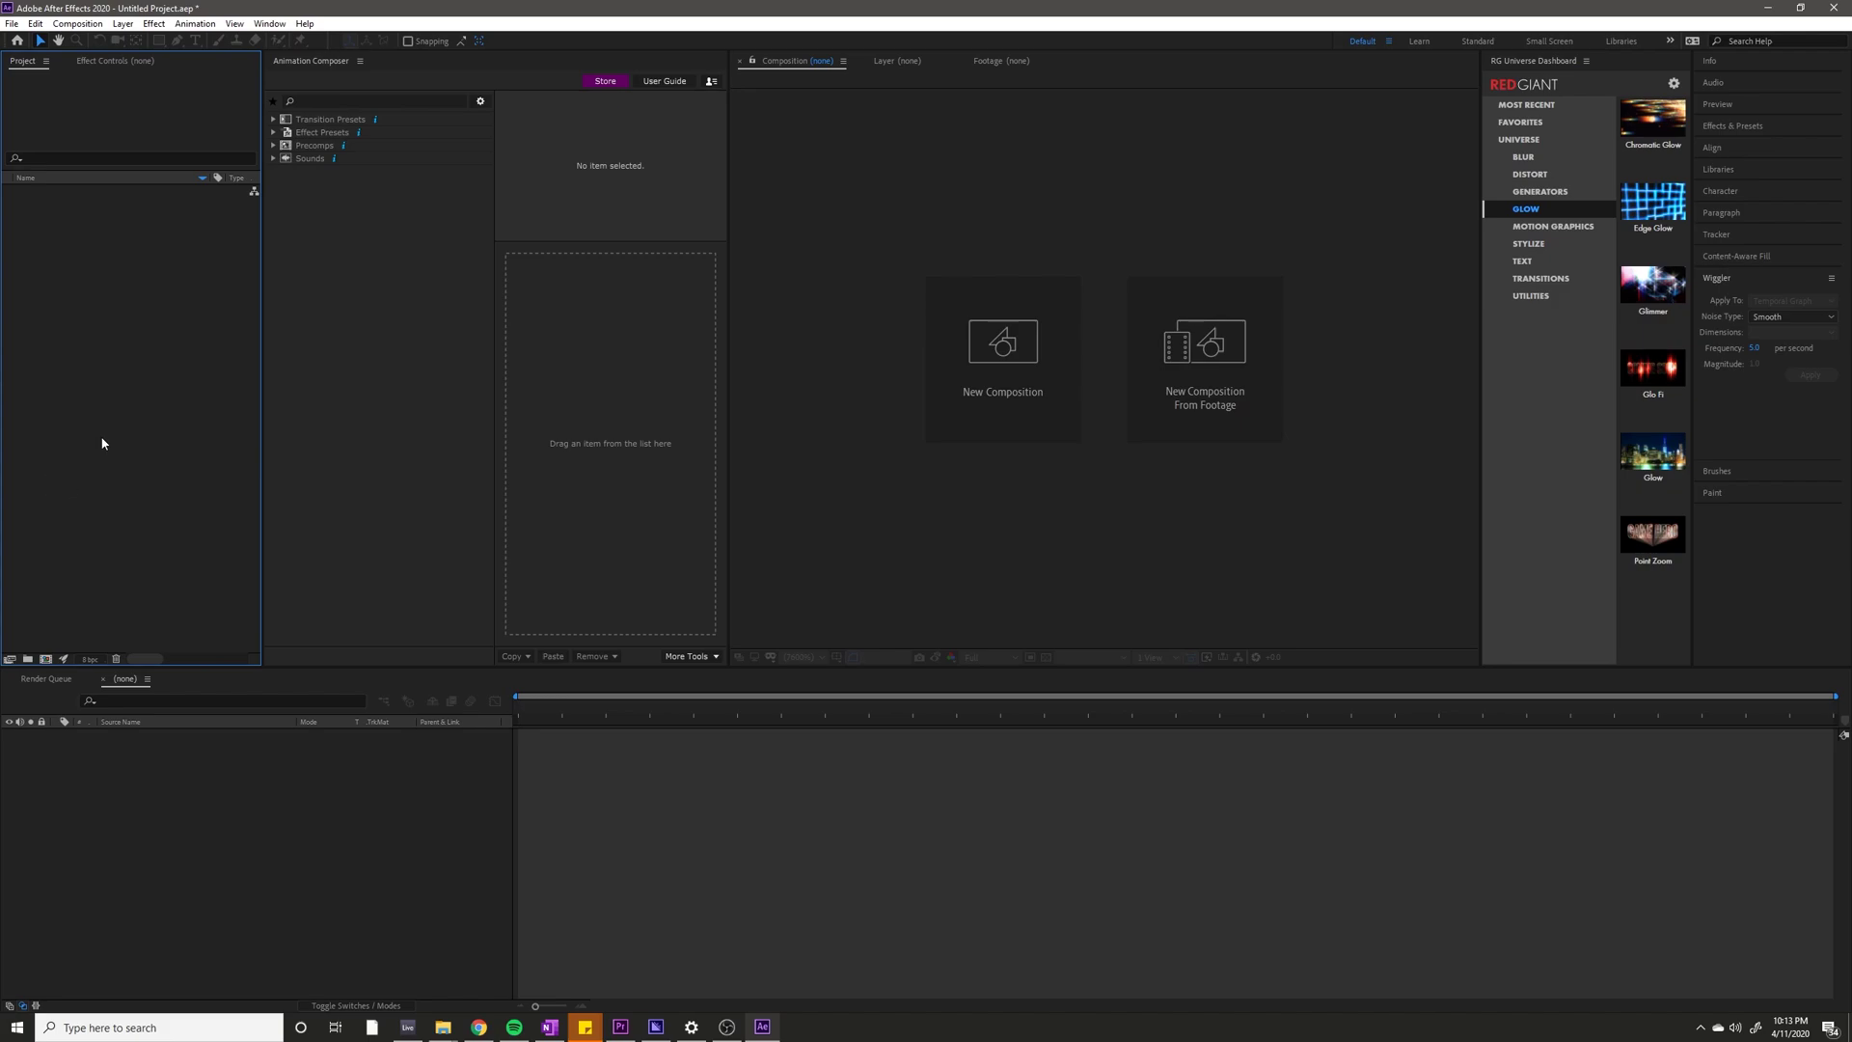
# Bring up the Import File dialog over the empty After Effects project.
pyautogui.moveTo(367, 151)
# Open Import File and filter the file list to Camera Raw files.
pyautogui.hotkey('ctrl', 'i')
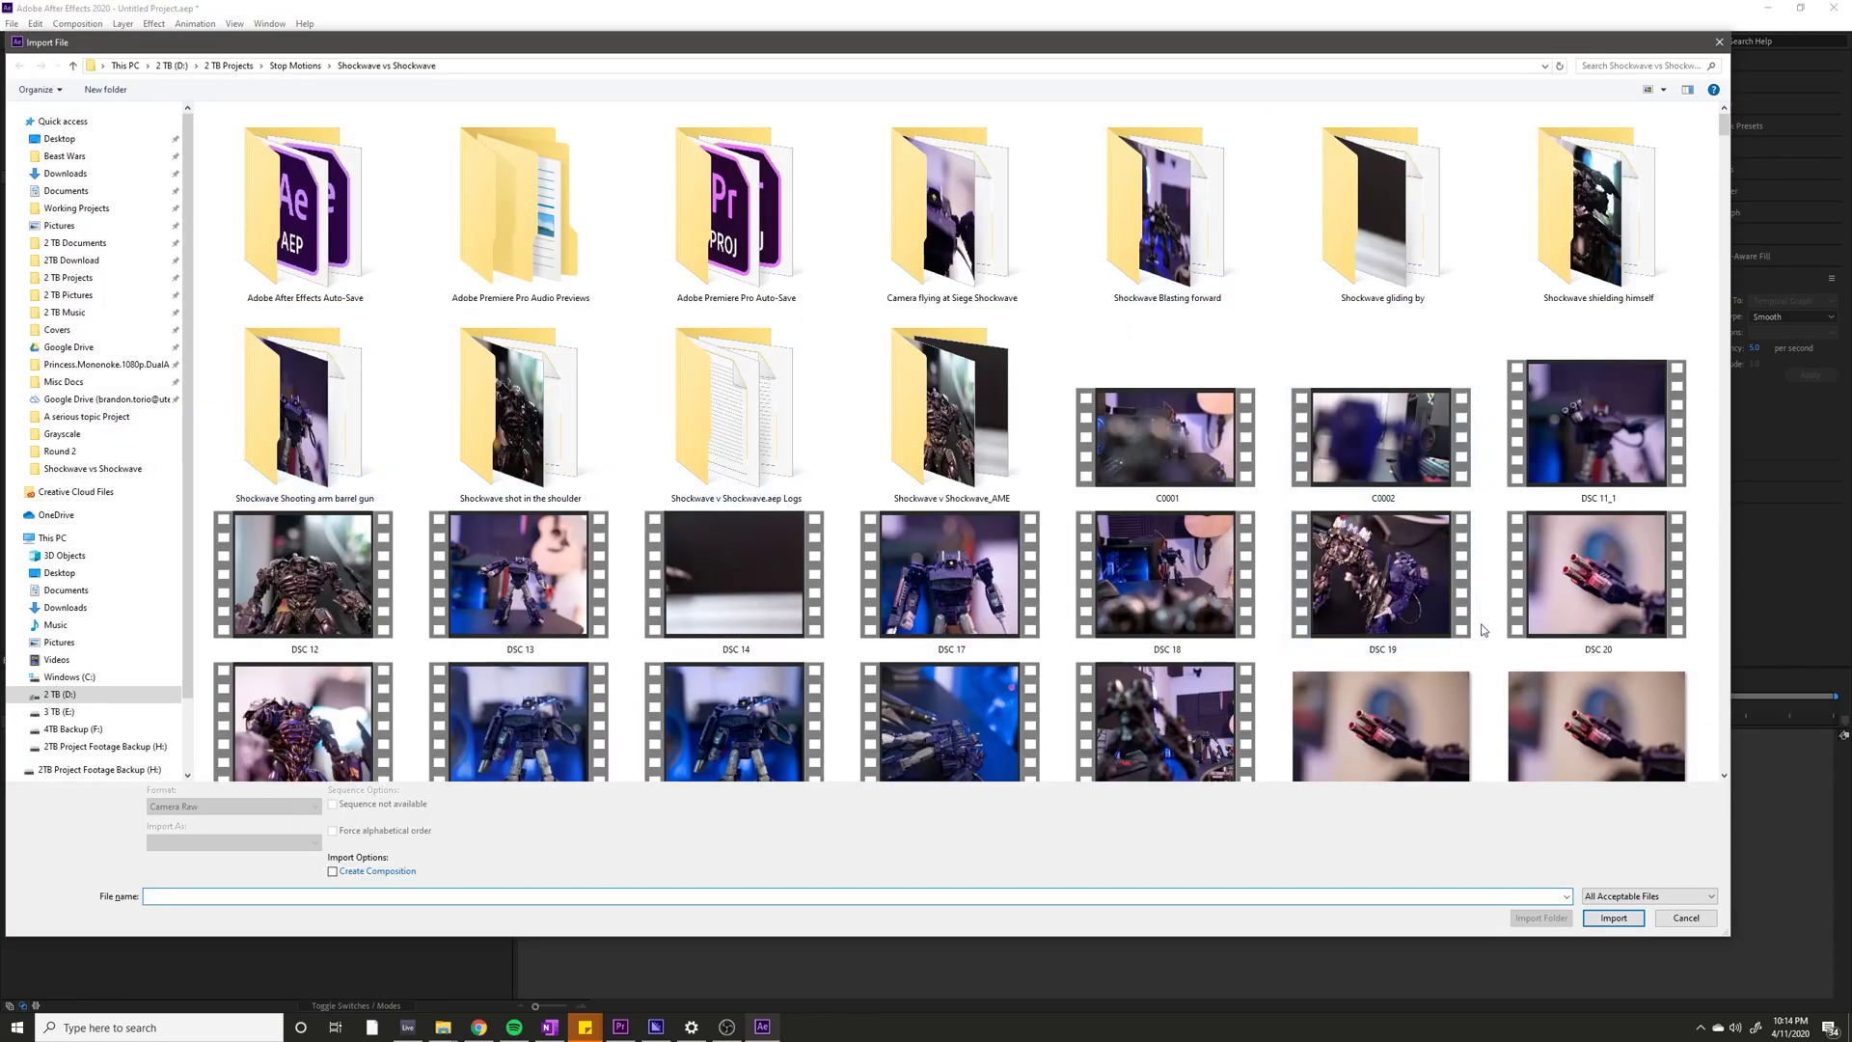
pyautogui.click(1683, 907)
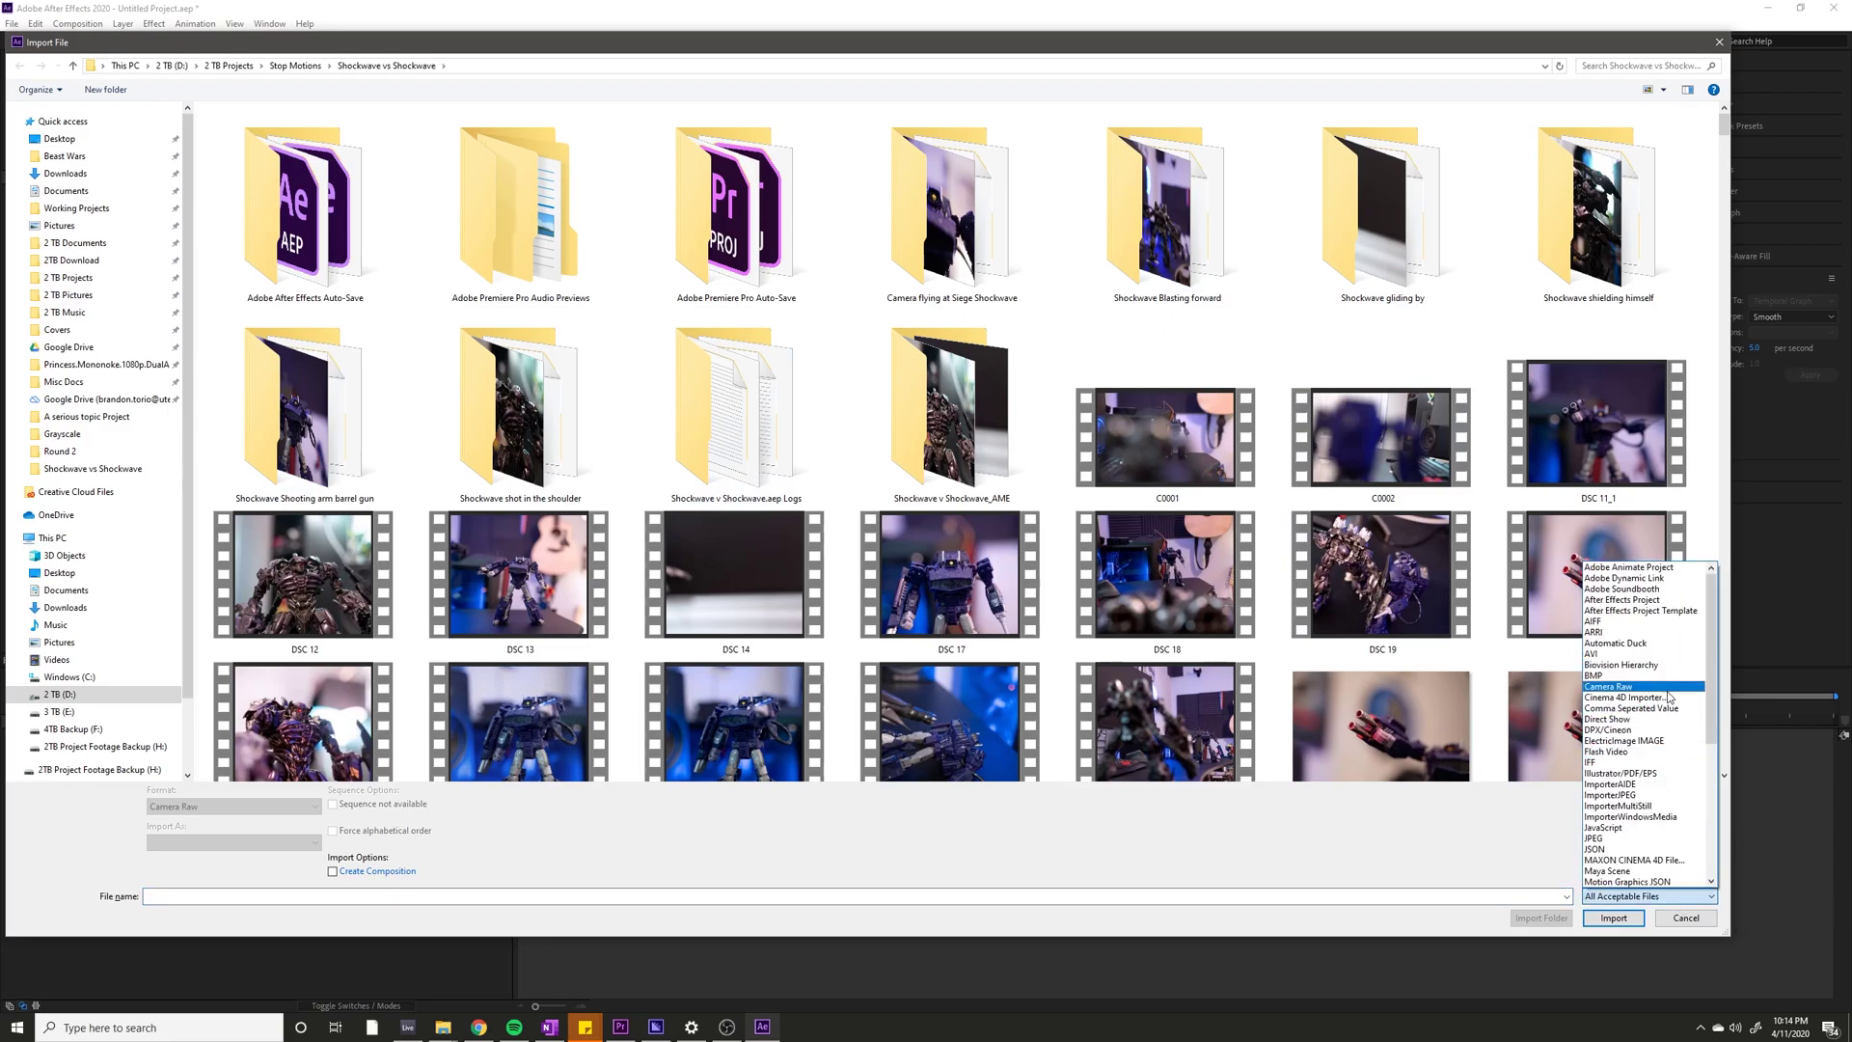
pyautogui.click(1630, 685)
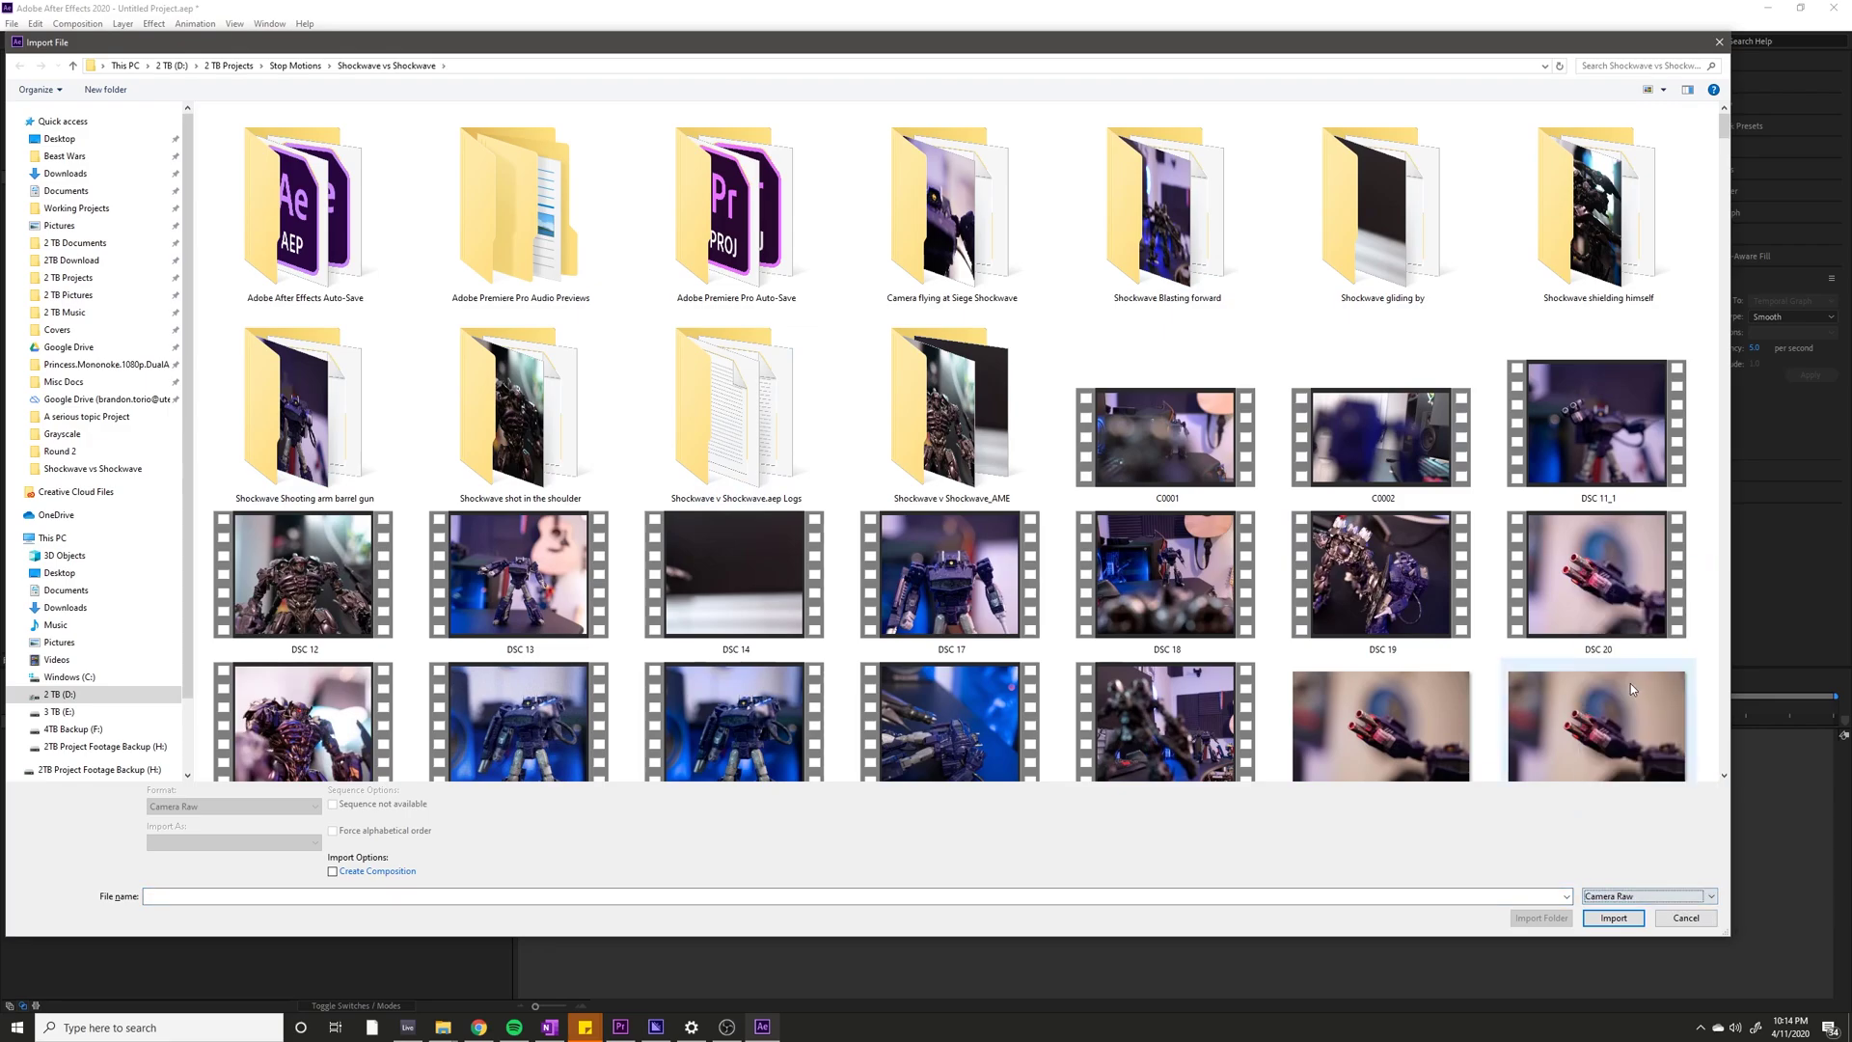
pyautogui.scroll(-5, 1572, 497)
pyautogui.scroll(-15, 1575, 489)
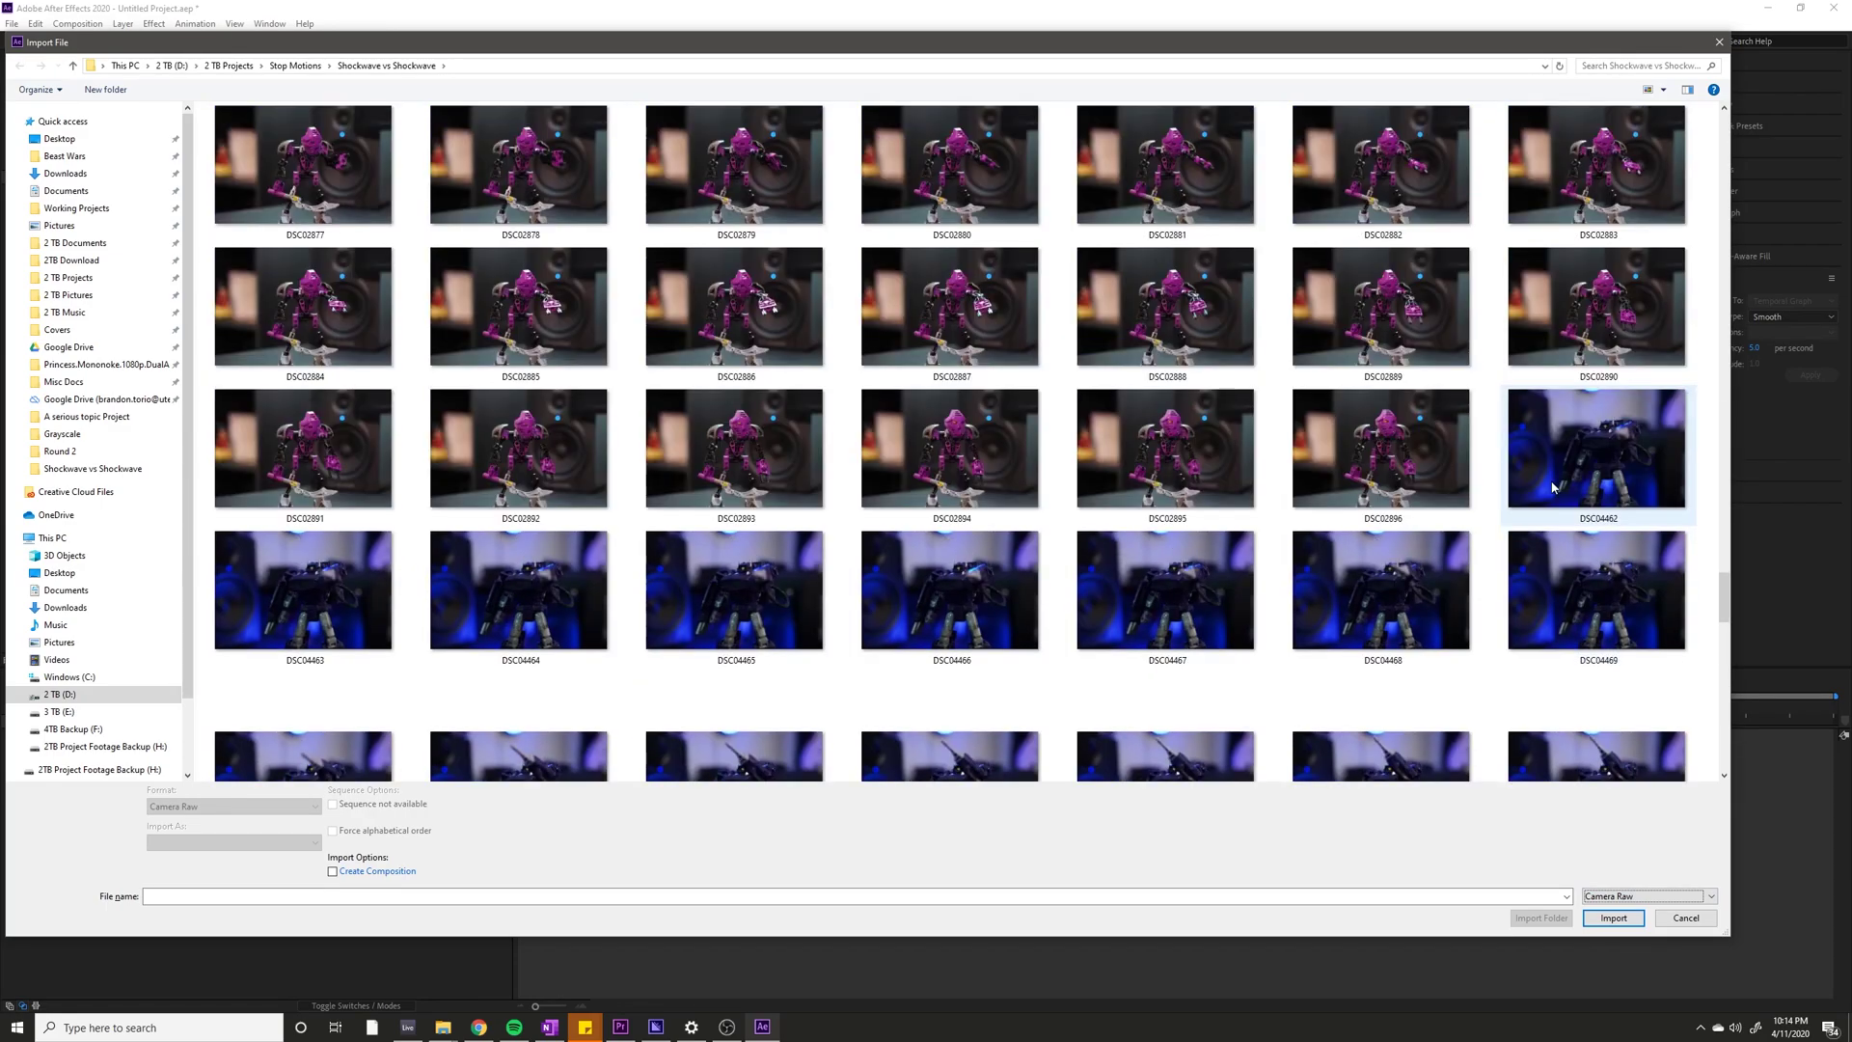
pyautogui.scroll(-3, 1553, 487)
pyautogui.scroll(3, 1553, 478)
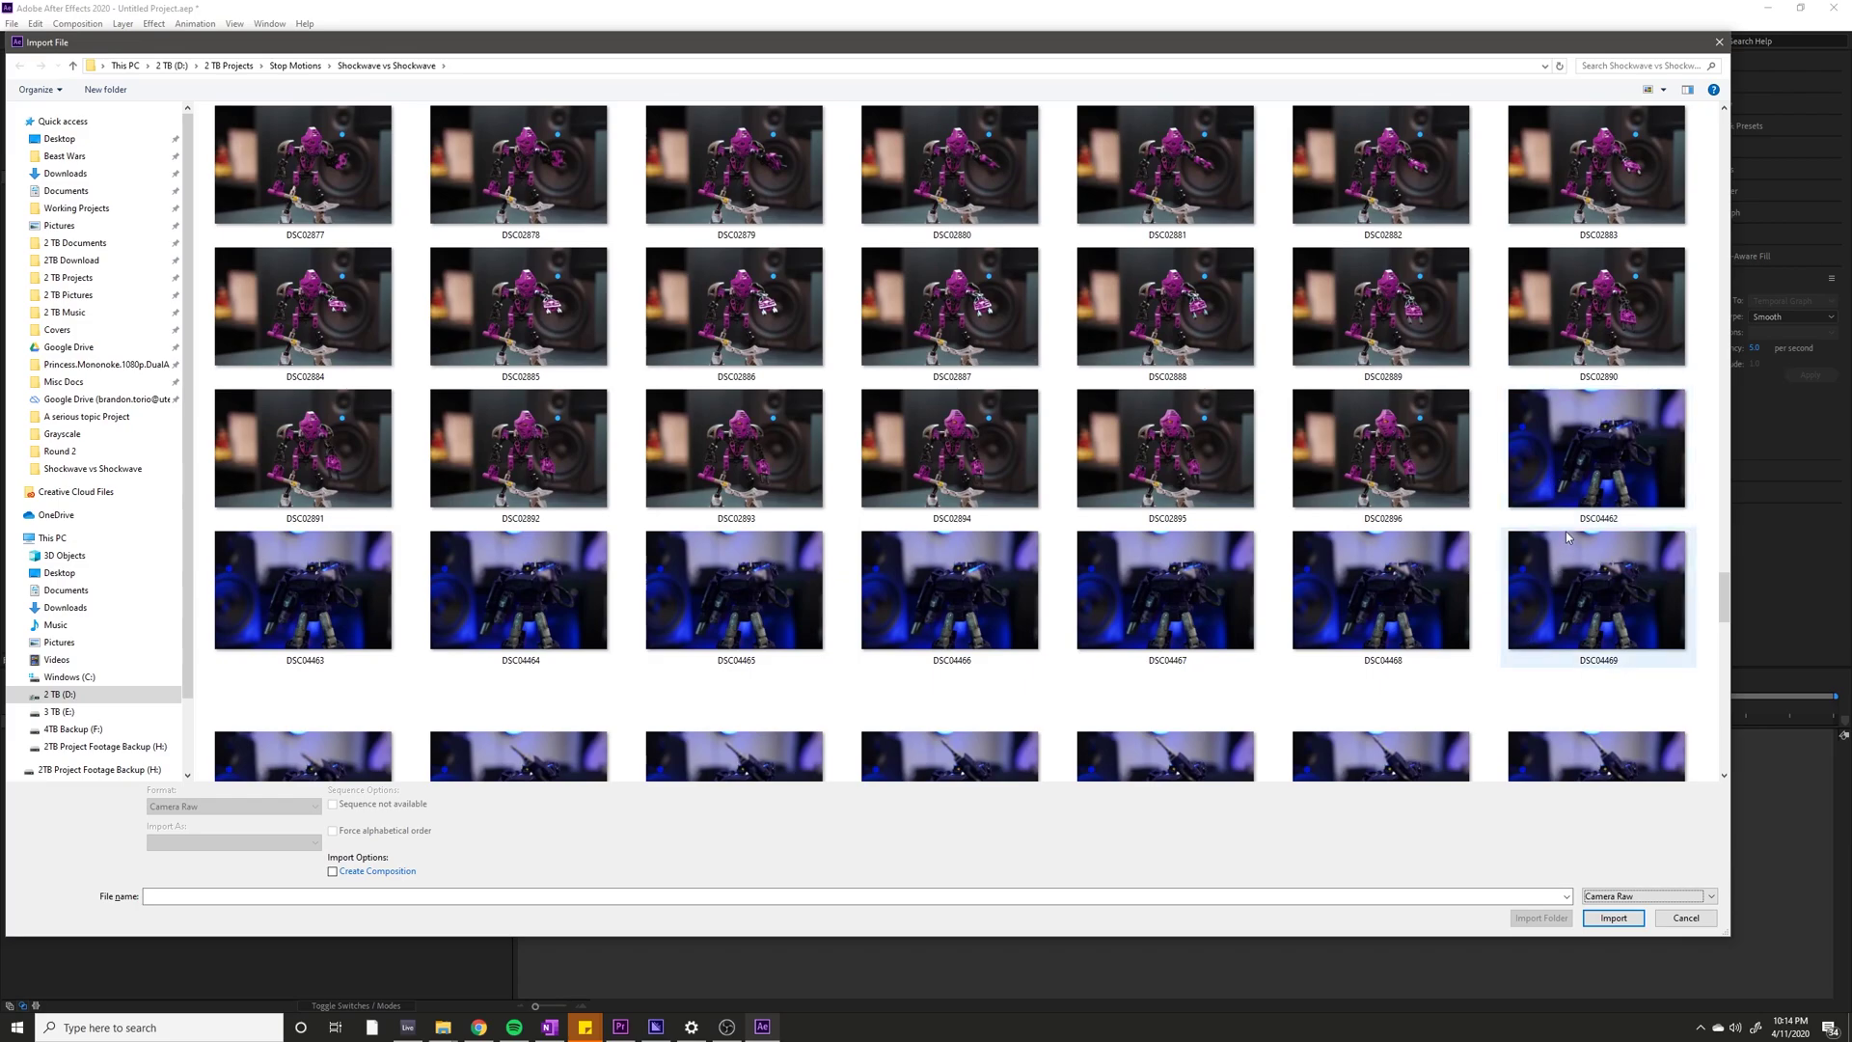
# Select DSC04462 through DSC04521 as a Camera Raw Sequence and import them.
pyautogui.click(1616, 499)
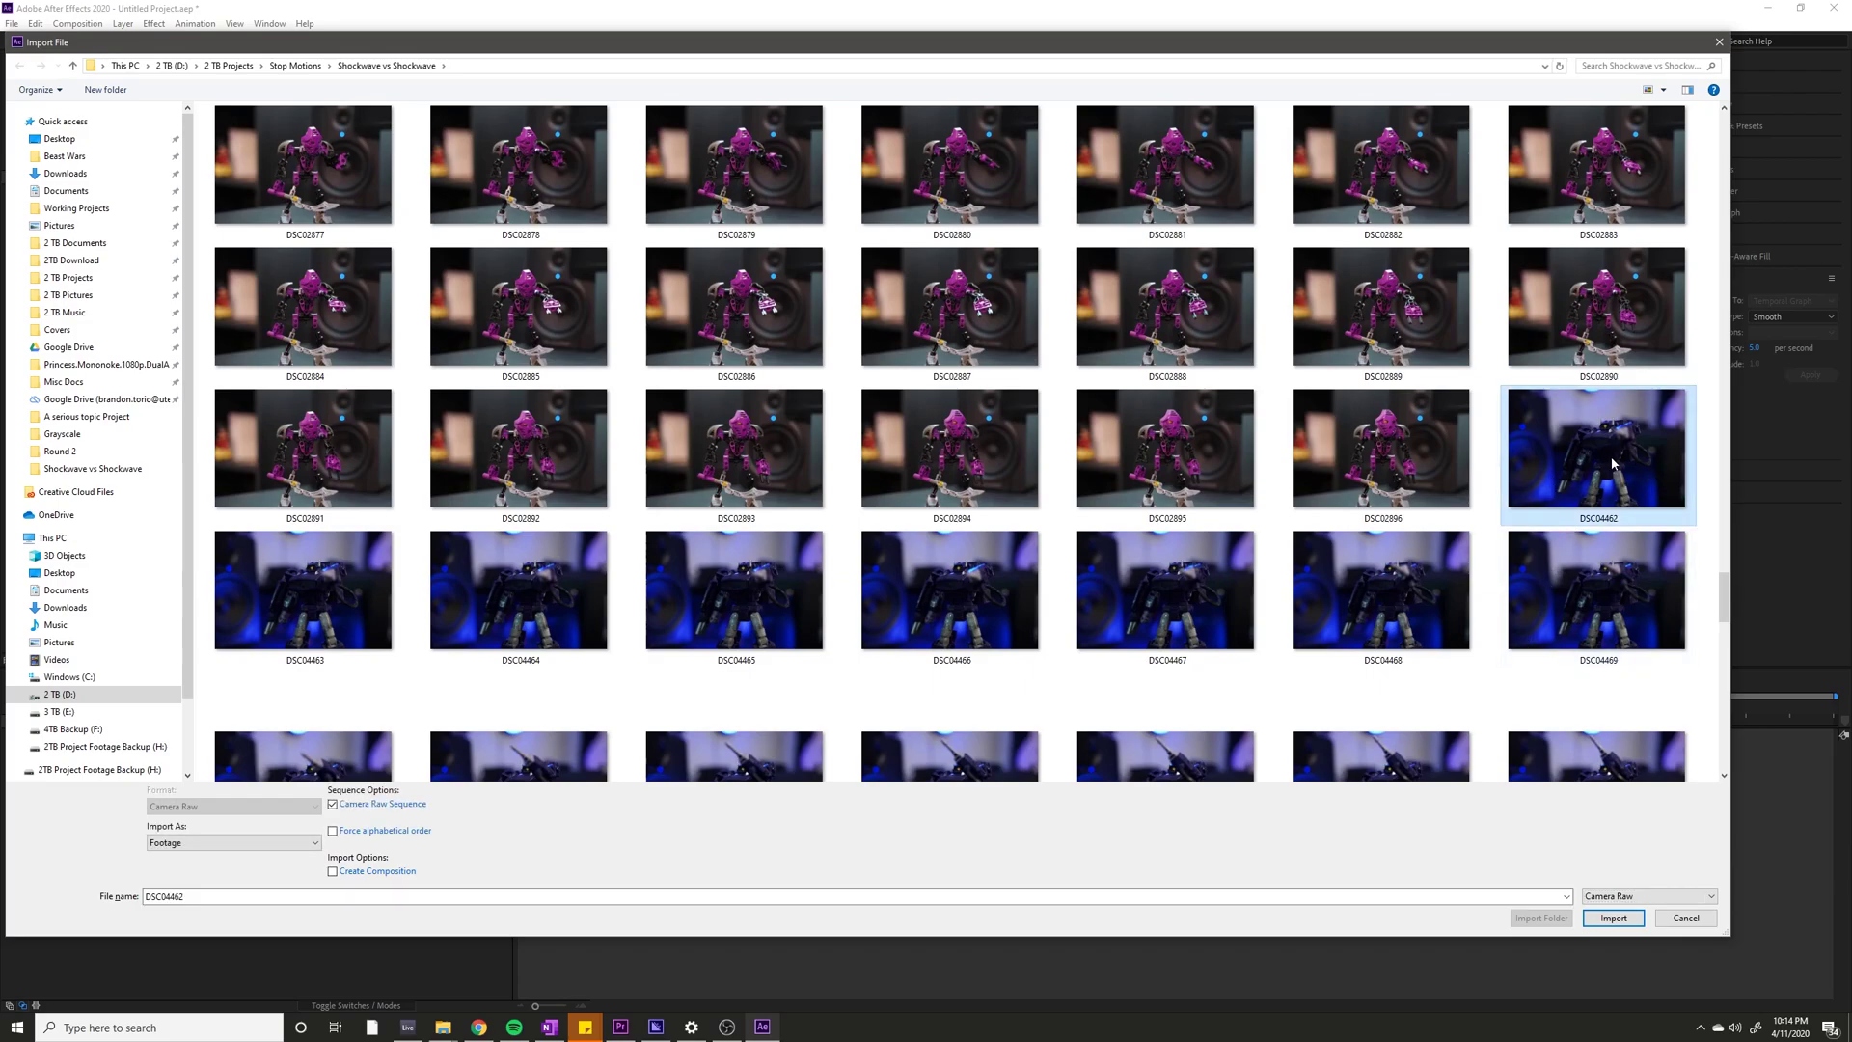
pyautogui.scroll(-10, 1621, 456)
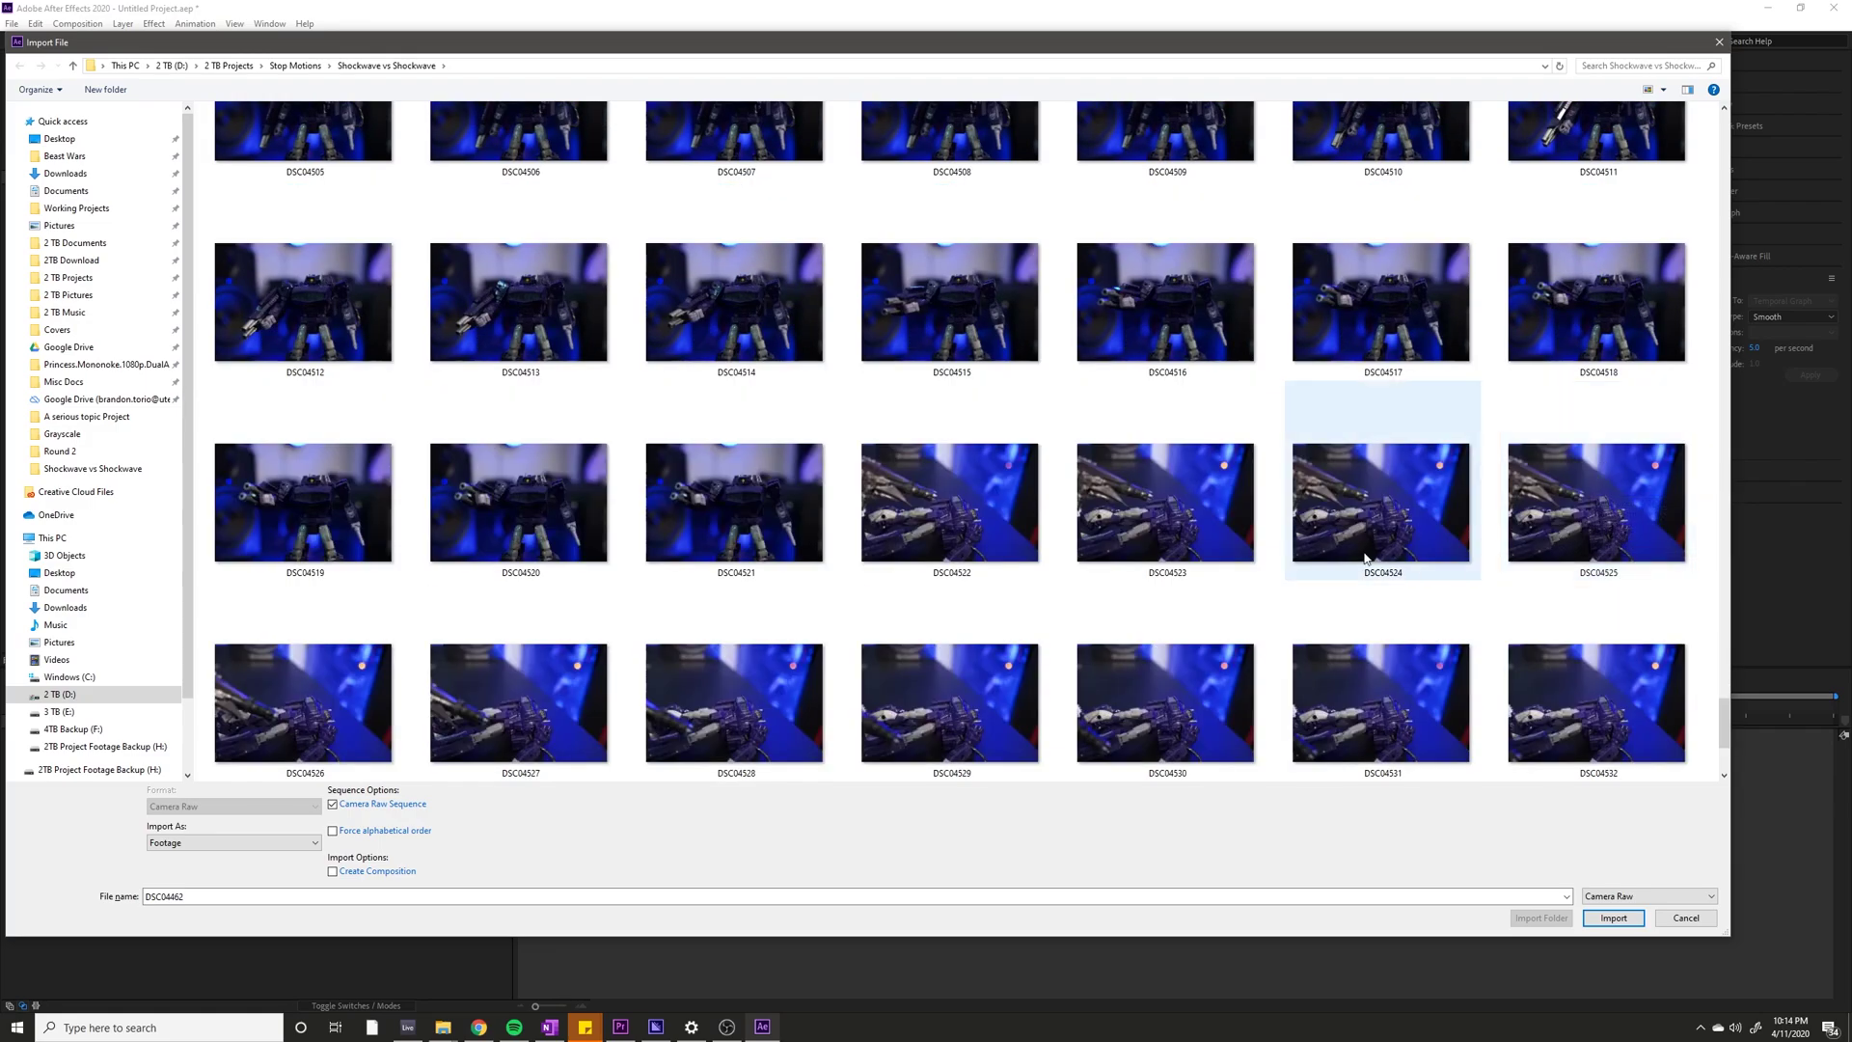
pyautogui.keyDown('shift'); pyautogui.click(769, 533); pyautogui.keyUp('shift')
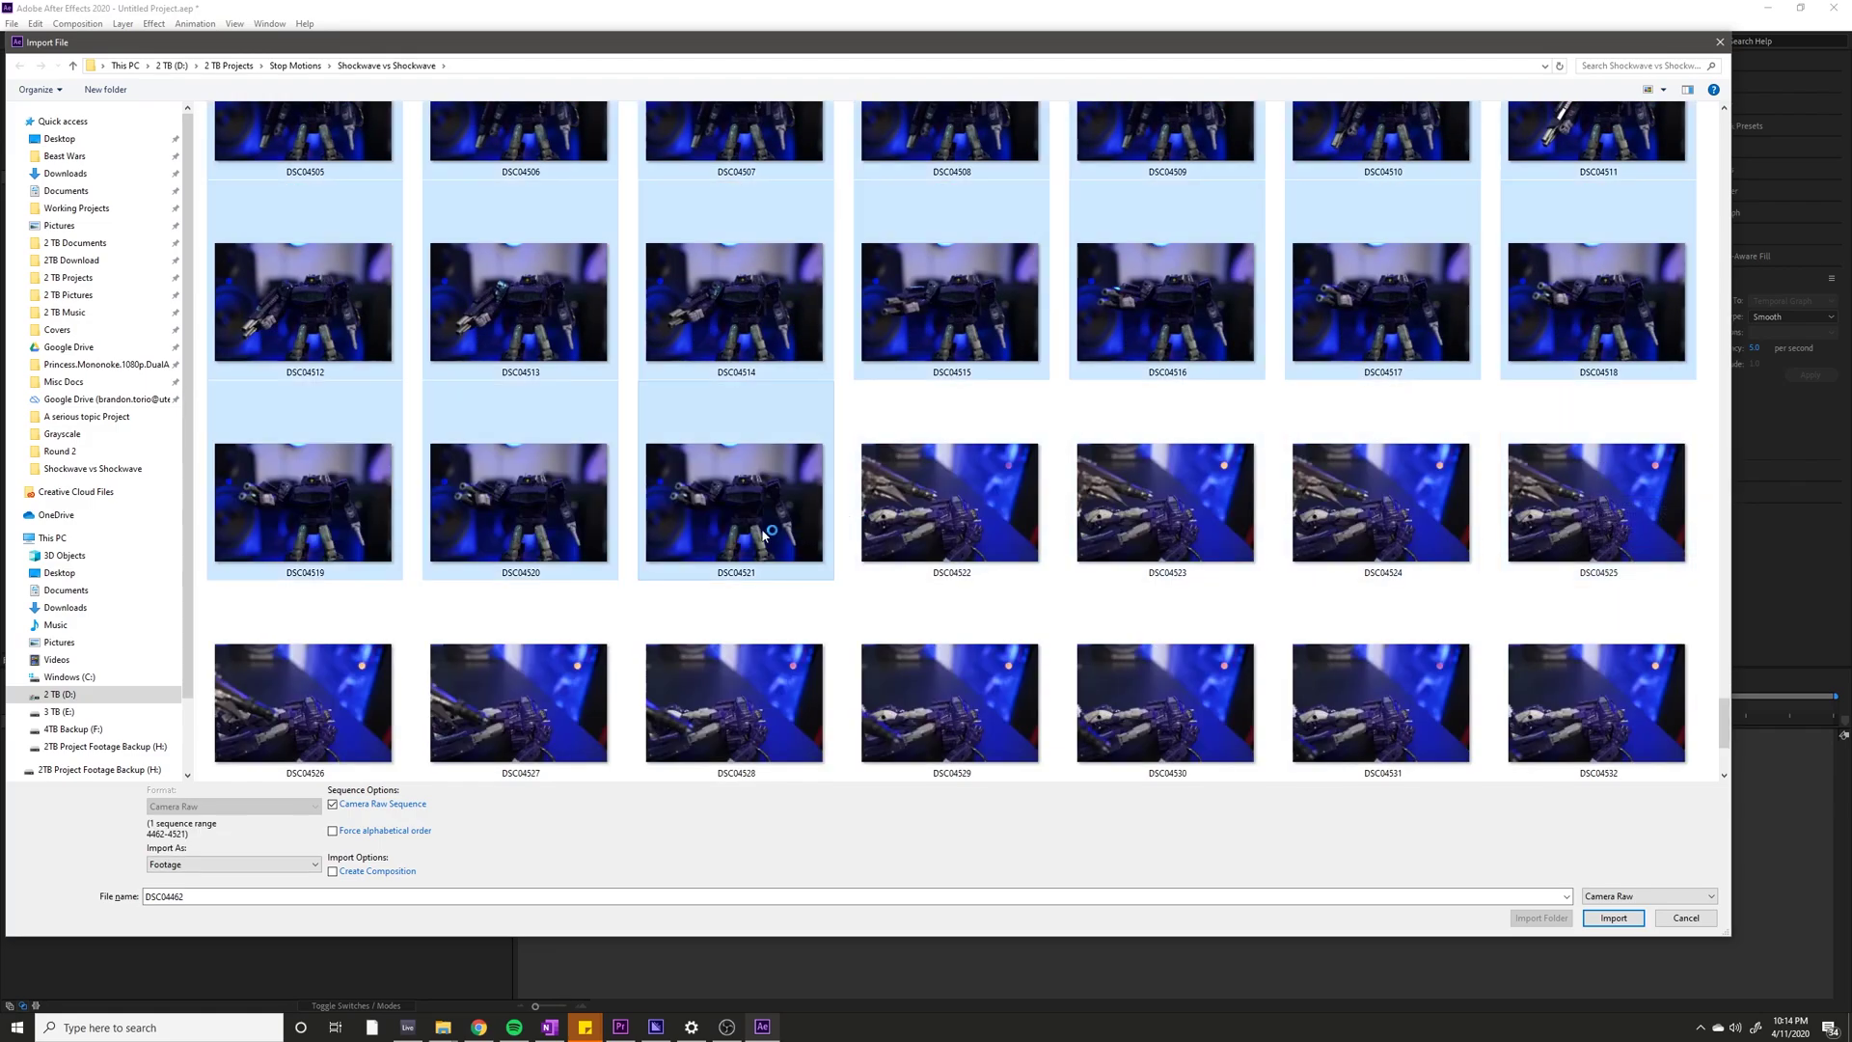
pyautogui.scroll(6, 1119, 539)
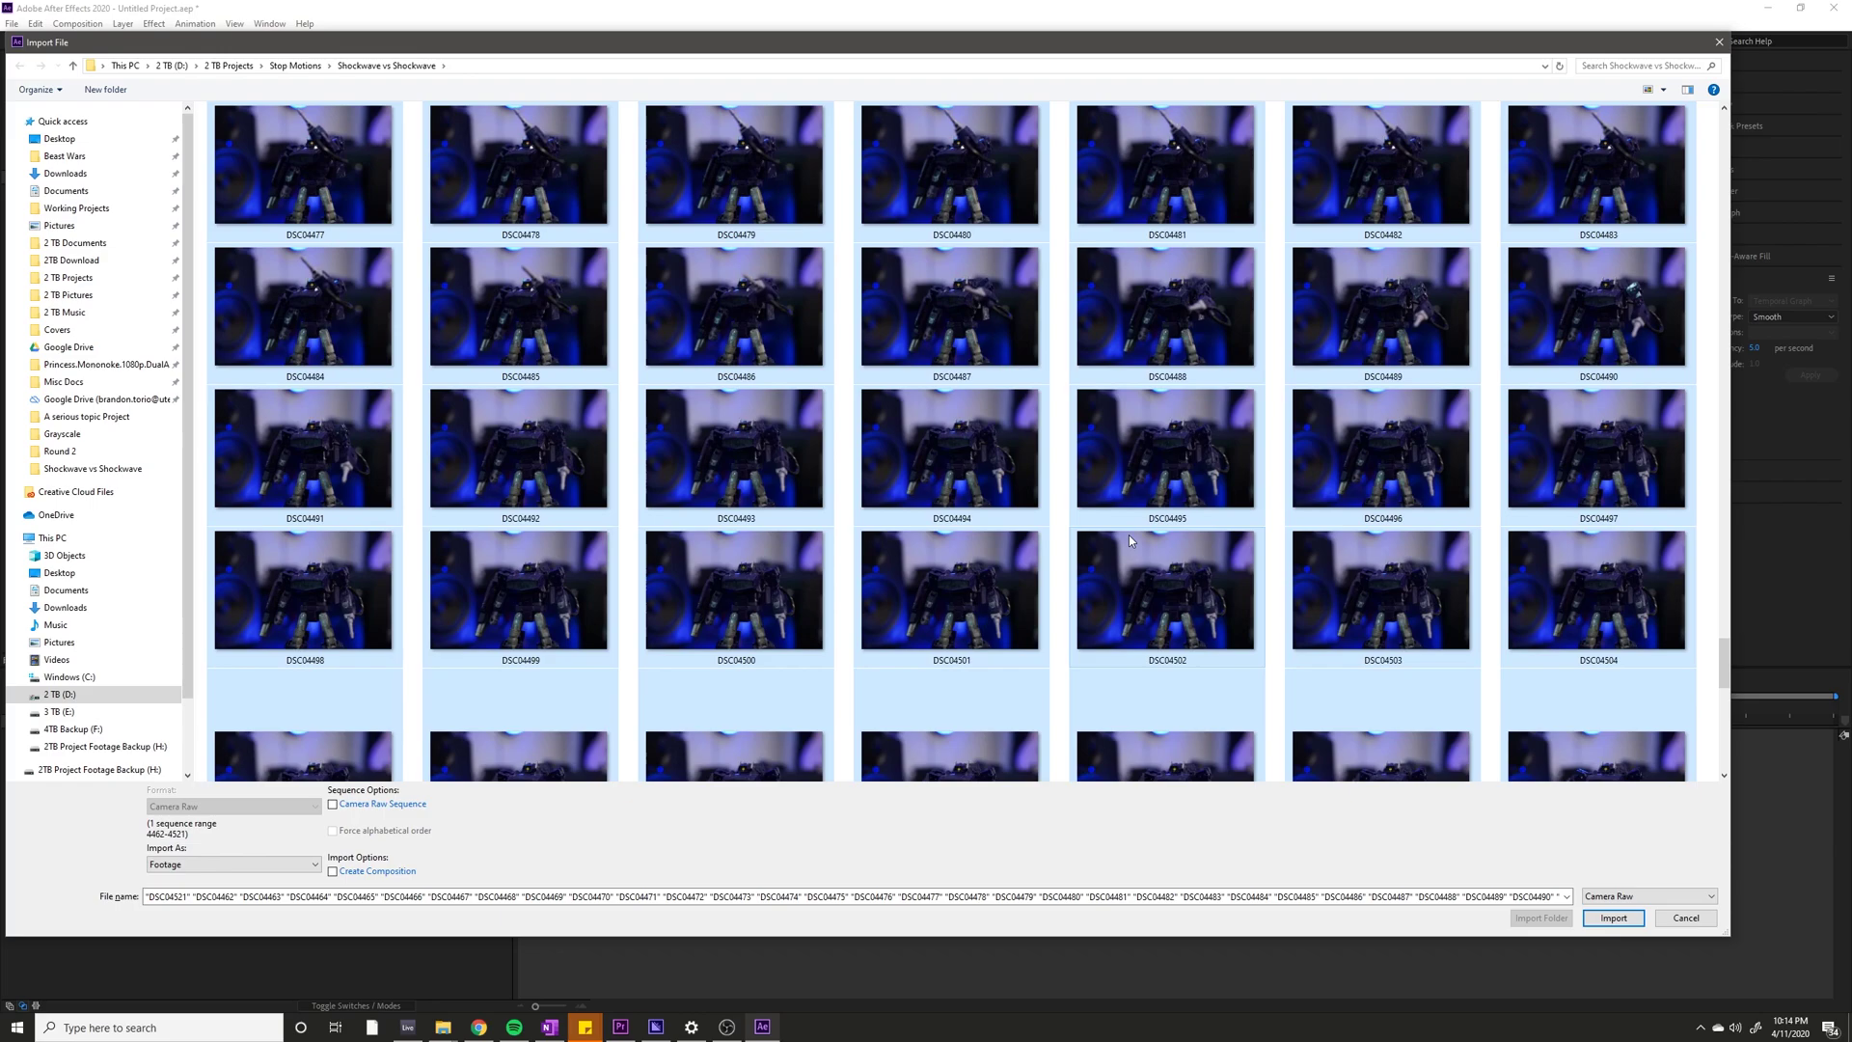
pyautogui.scroll(-3, 1296, 448)
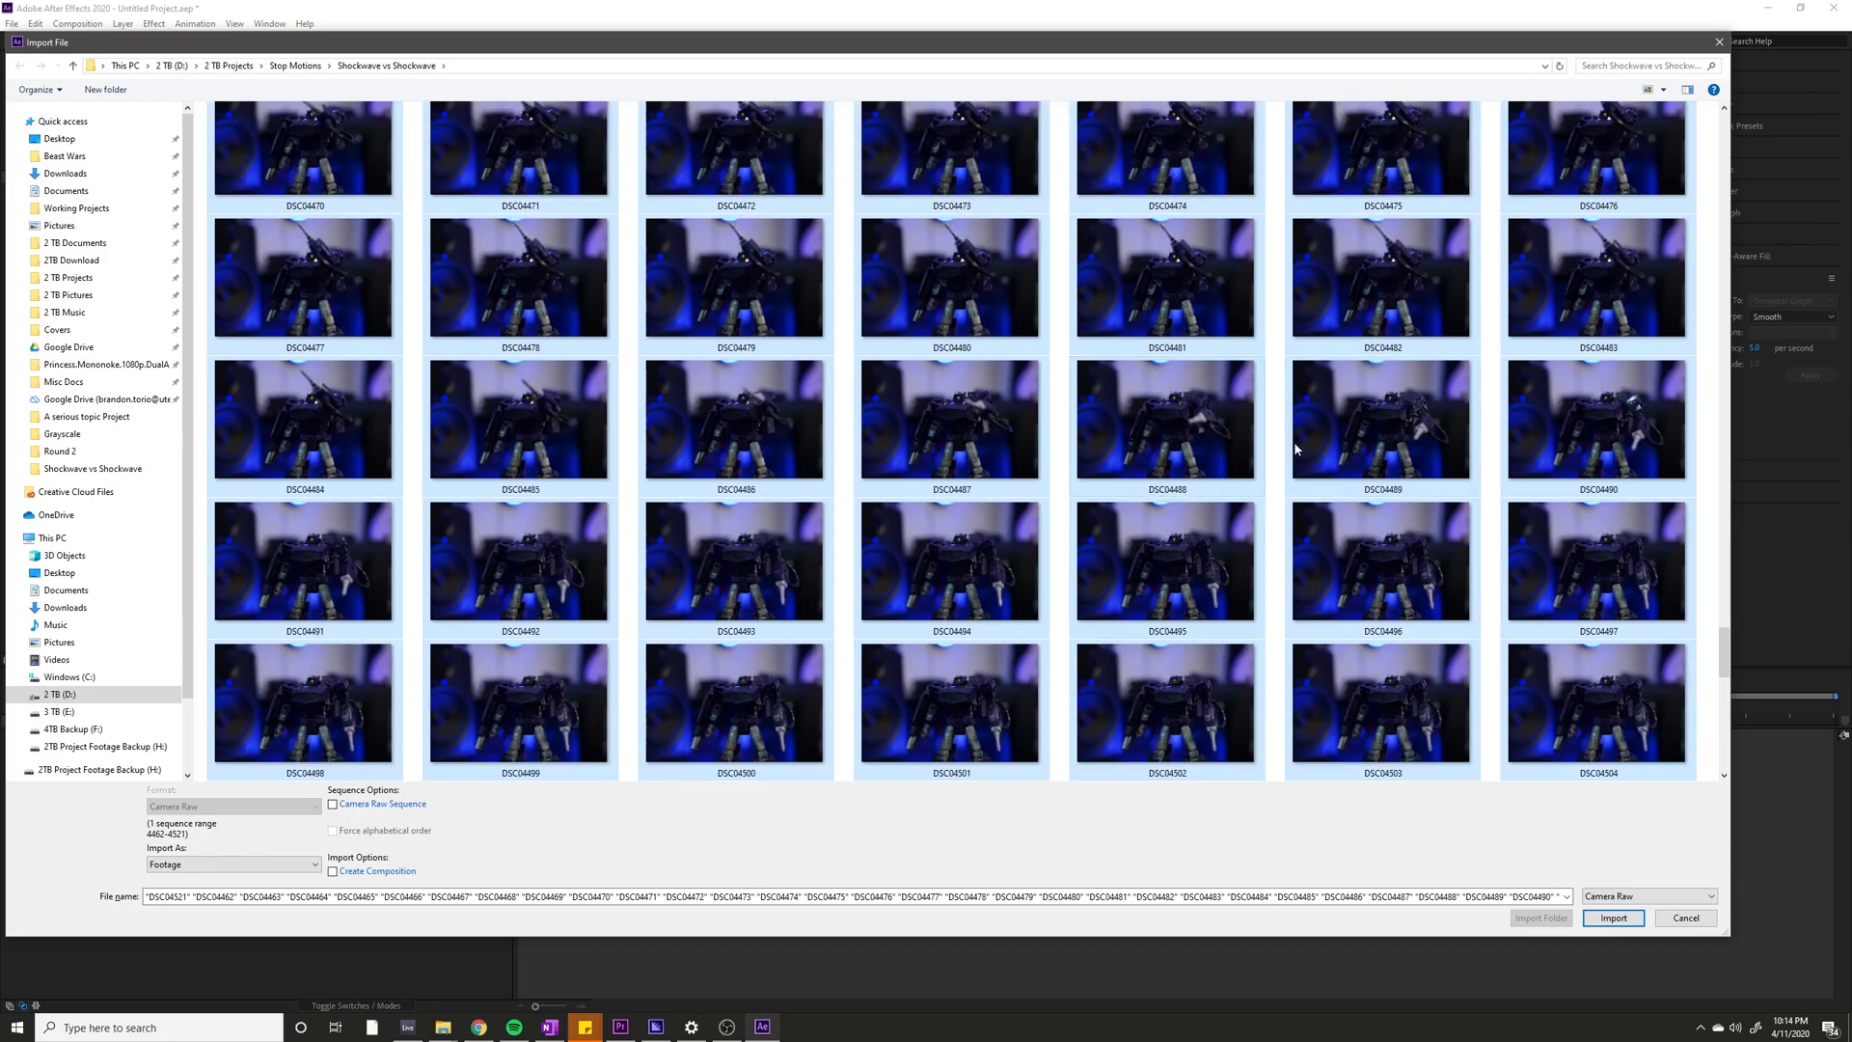
pyautogui.click(335, 810)
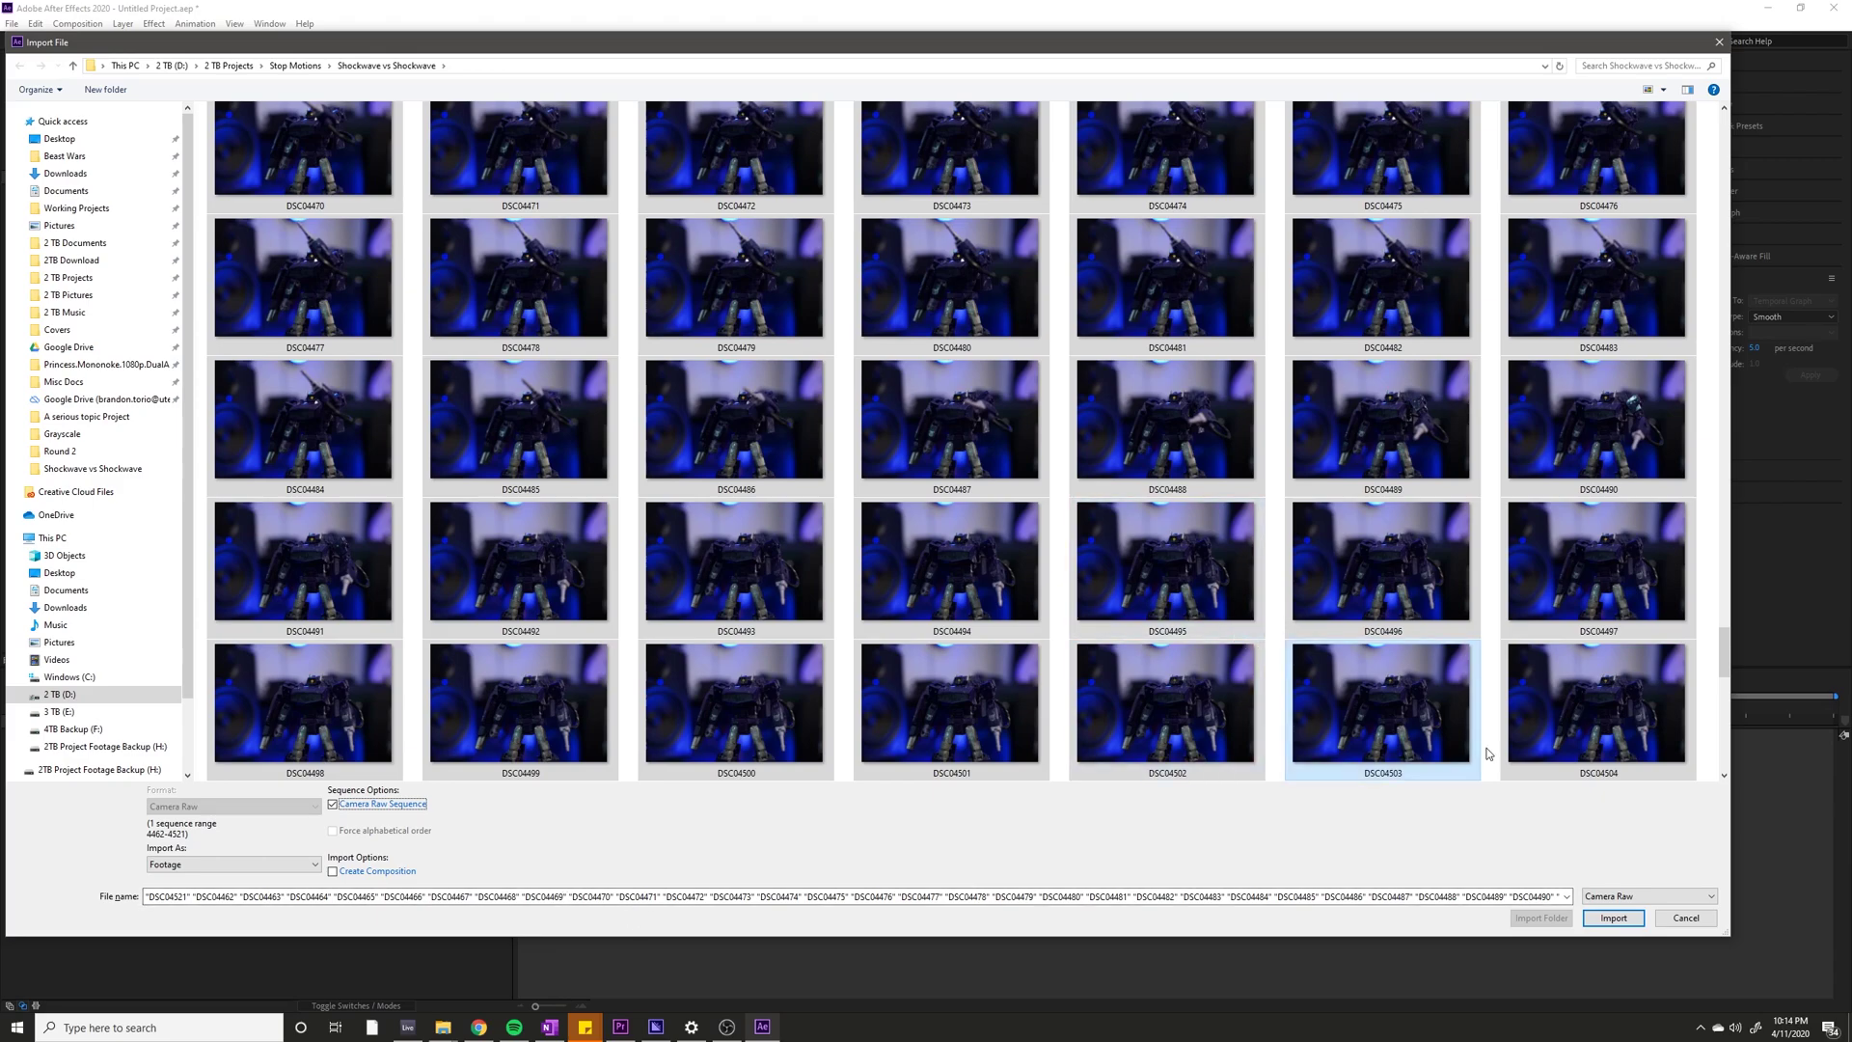
# Load DSC04462 into Camera Raw, then zoom in on the toy and back out.
pyautogui.click(1613, 918)
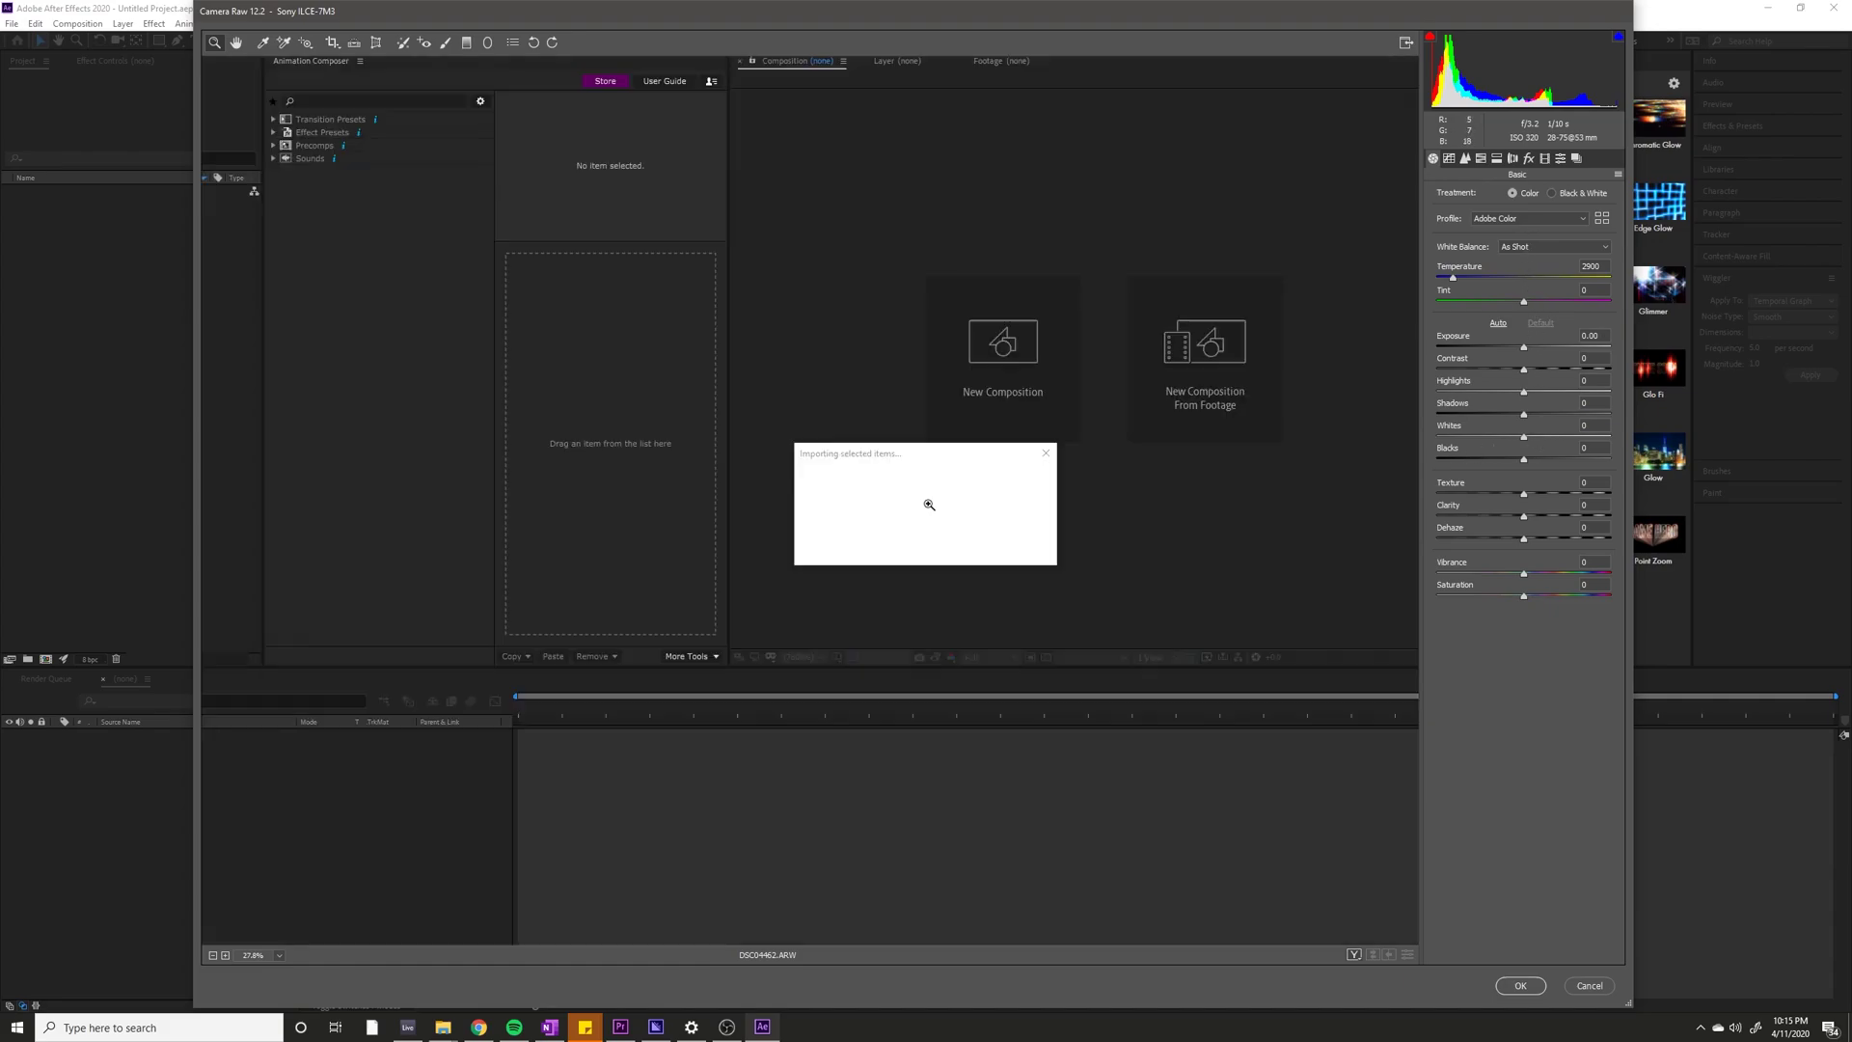
pyautogui.click(929, 504)
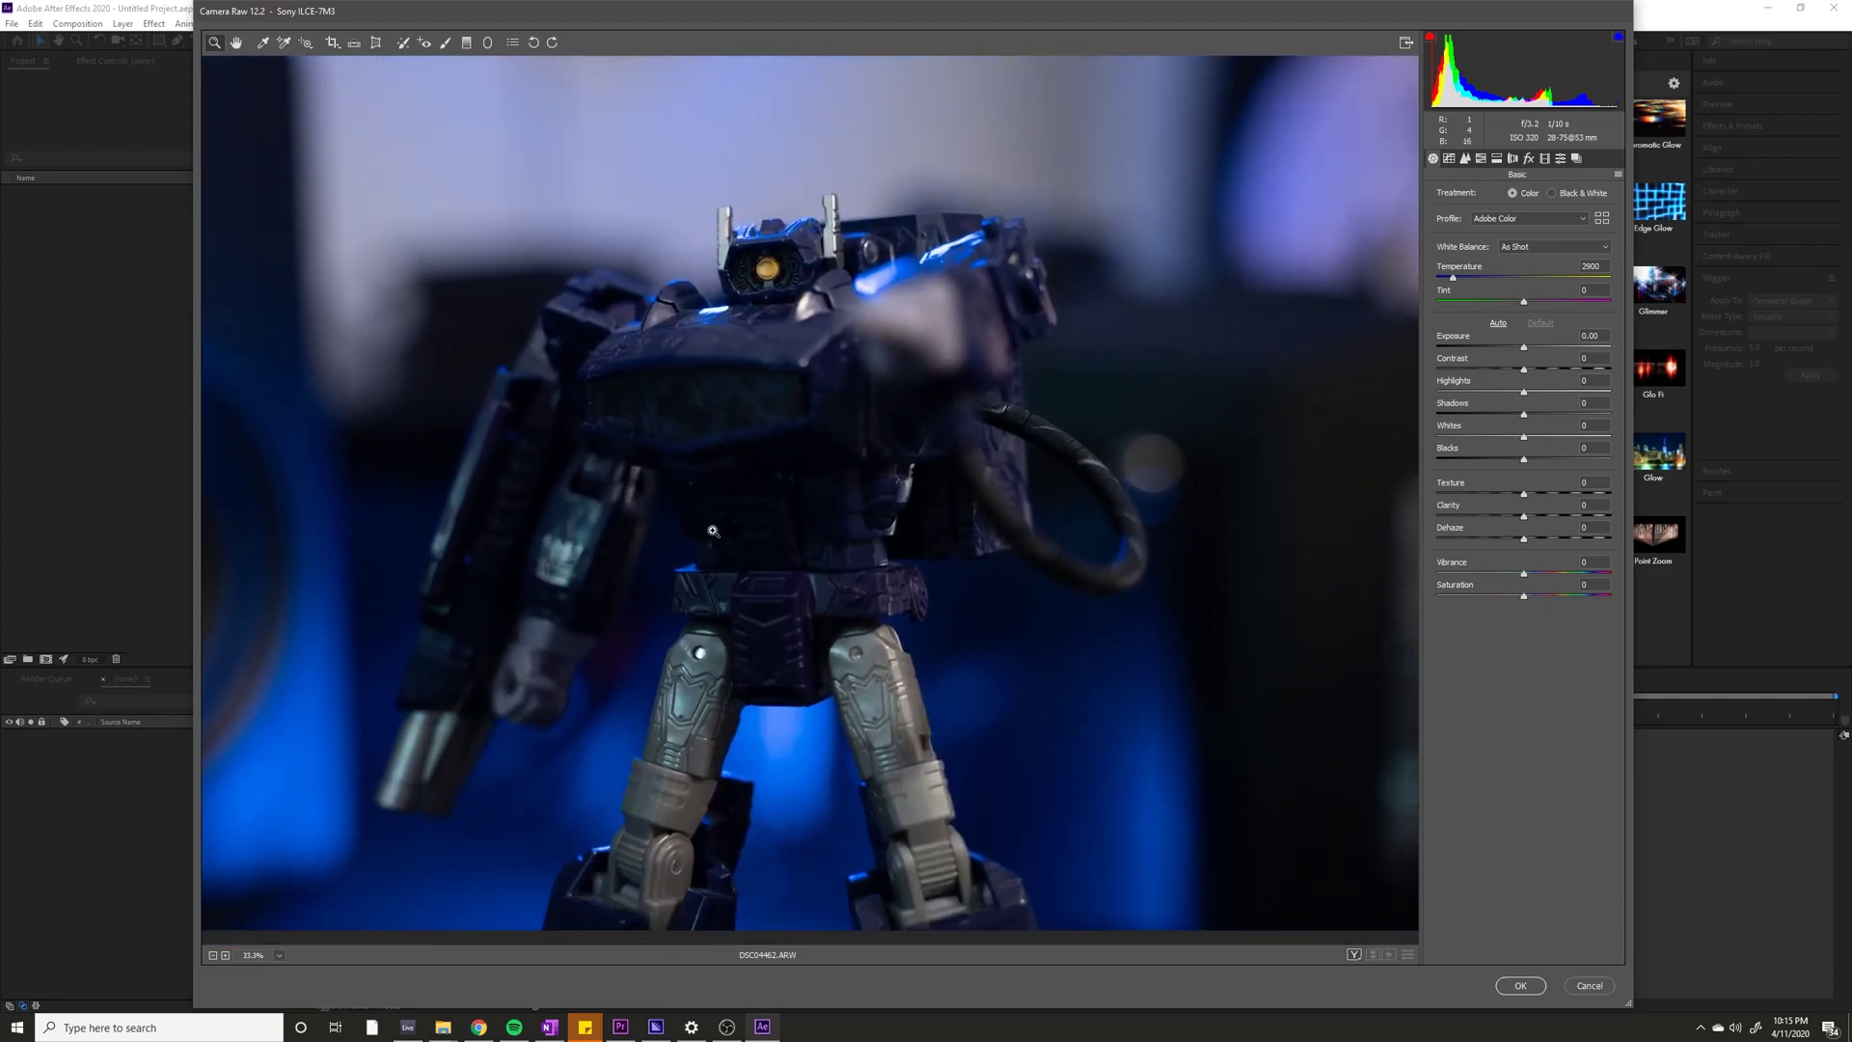
pyautogui.keyDown('alt'); pyautogui.click(717, 517); pyautogui.keyUp('alt')
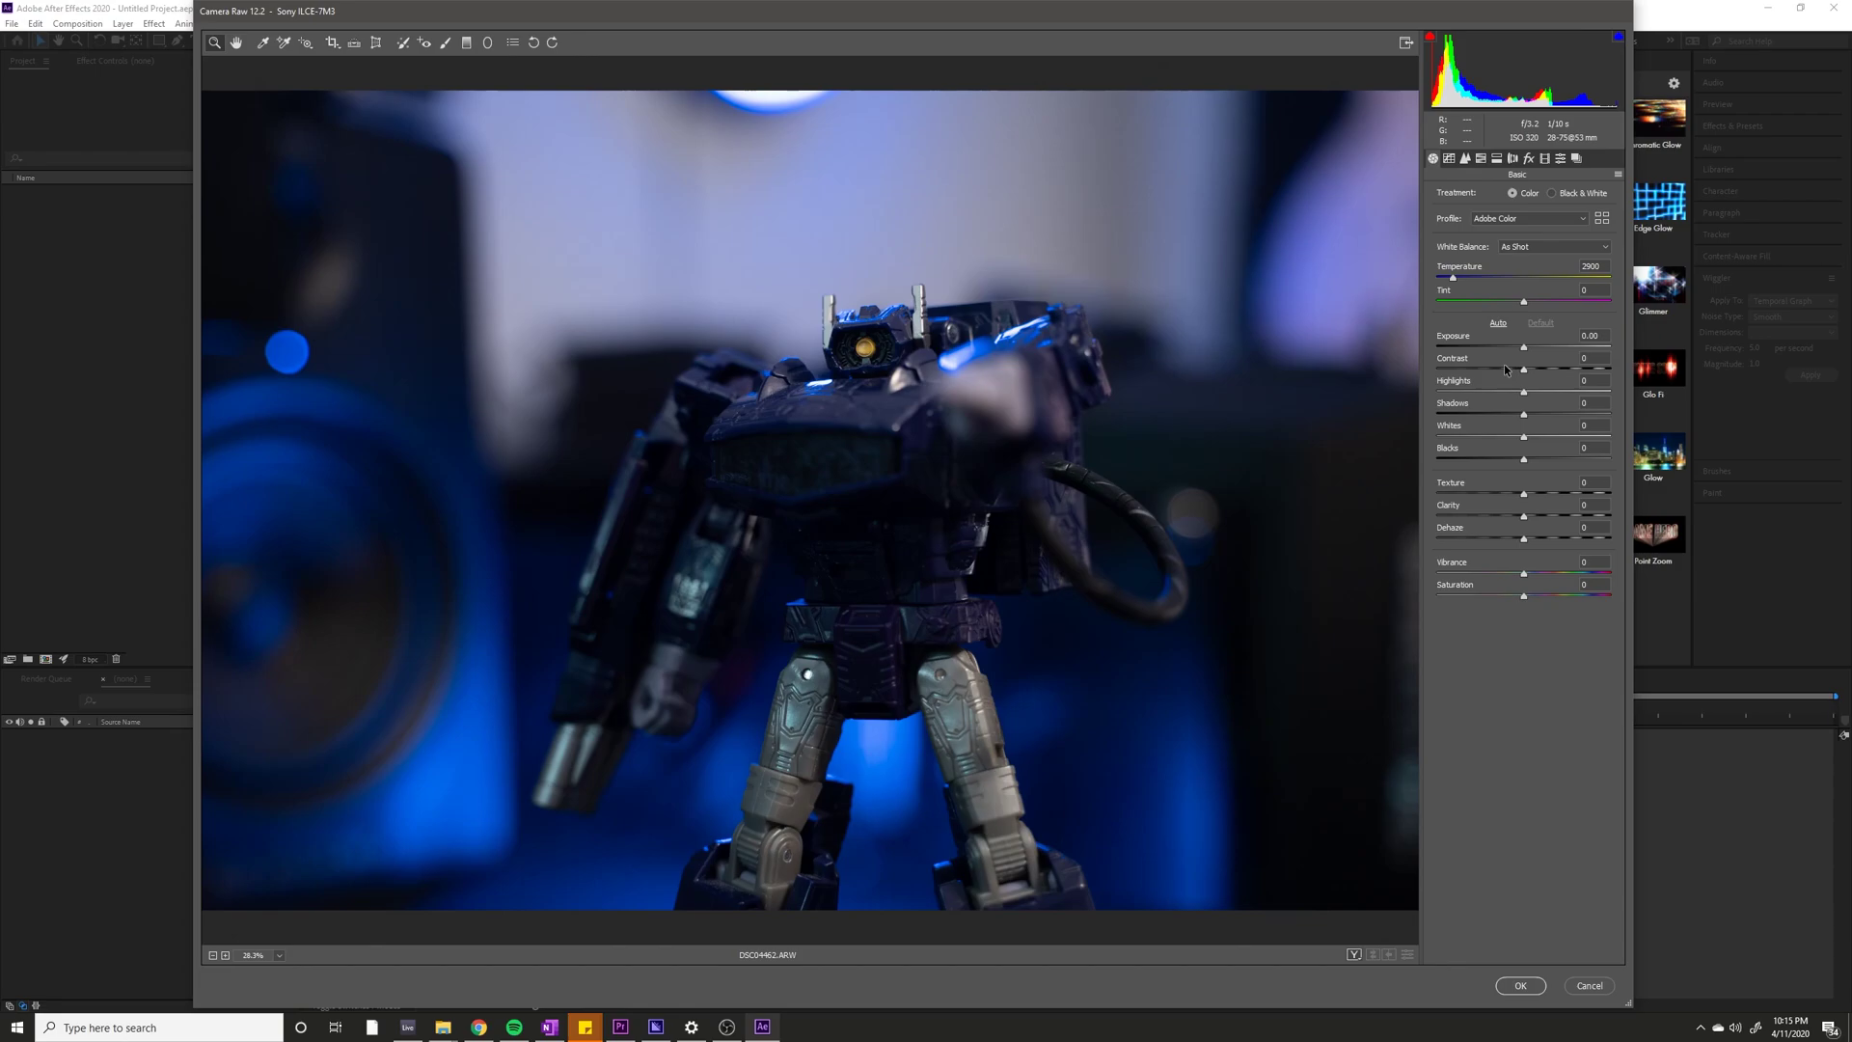
# Set Exposure to +0.35 after a trial drag and reset.
pyautogui.moveTo(1524, 348); pyautogui.dragTo(1536, 349)
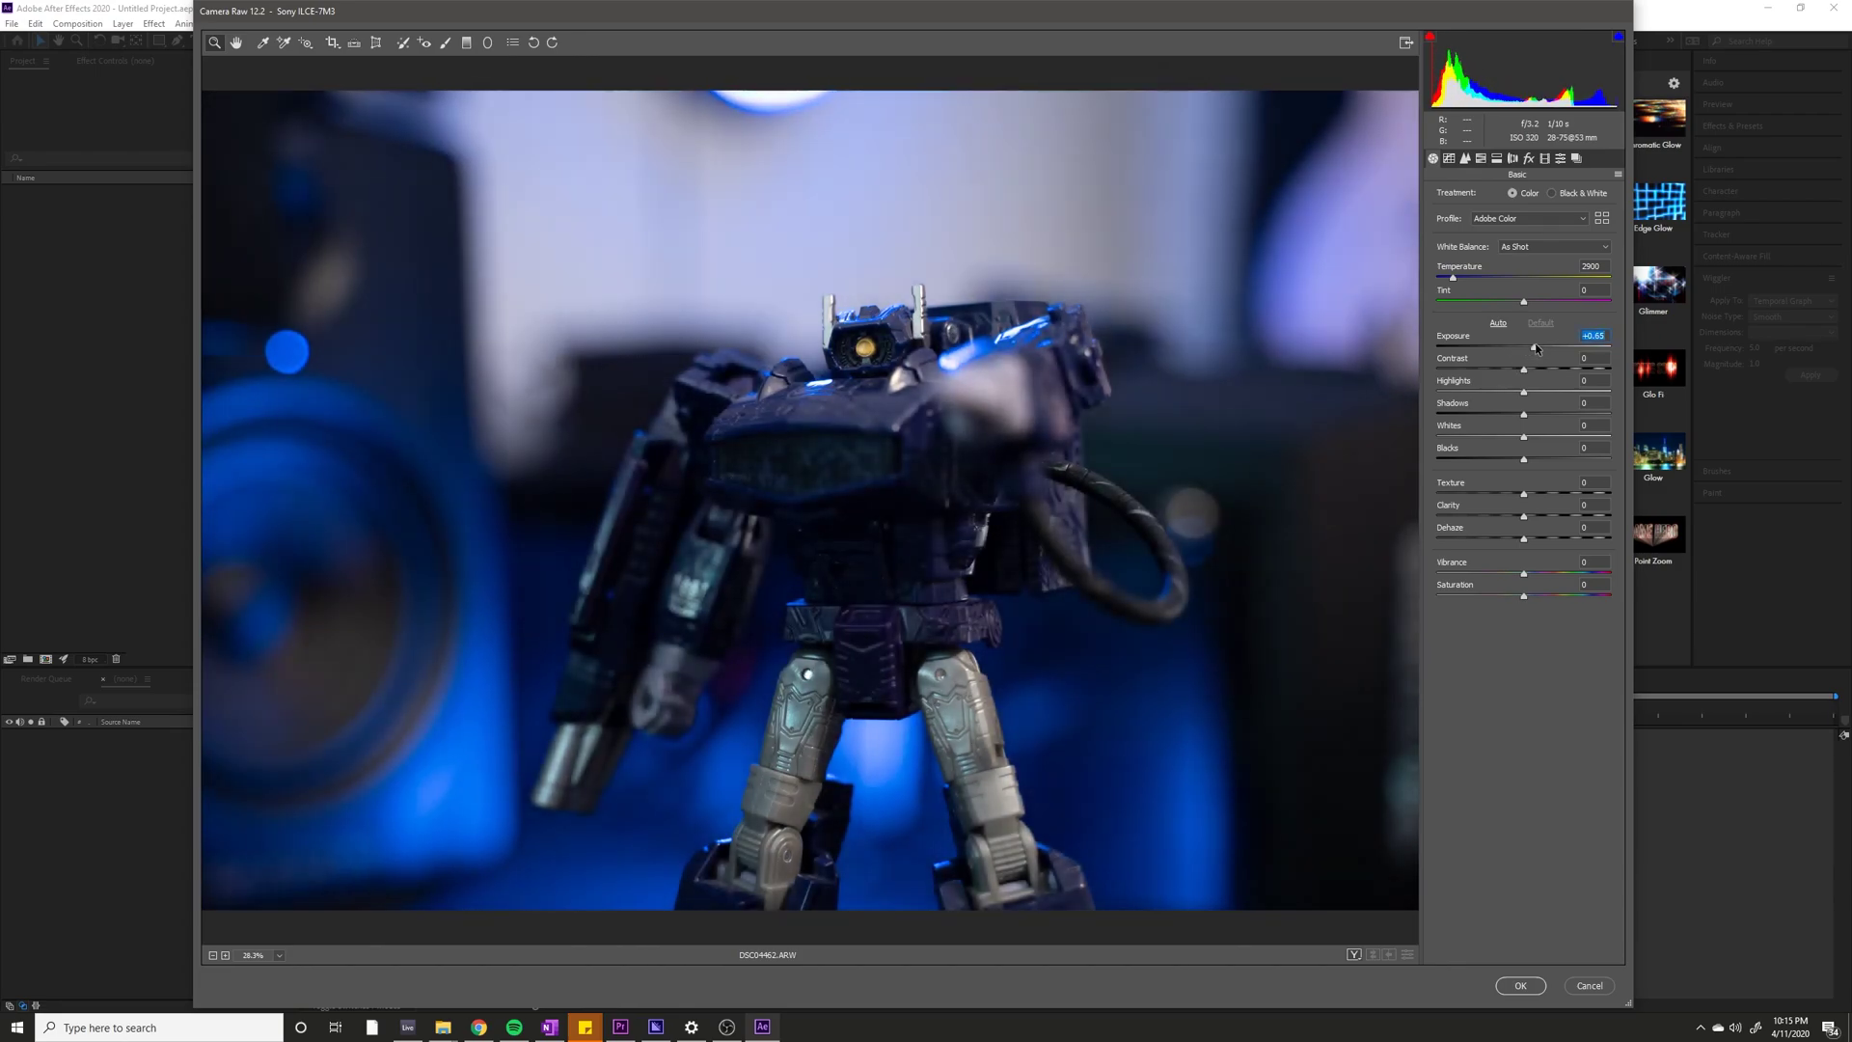
pyautogui.doubleClick(1536, 349)
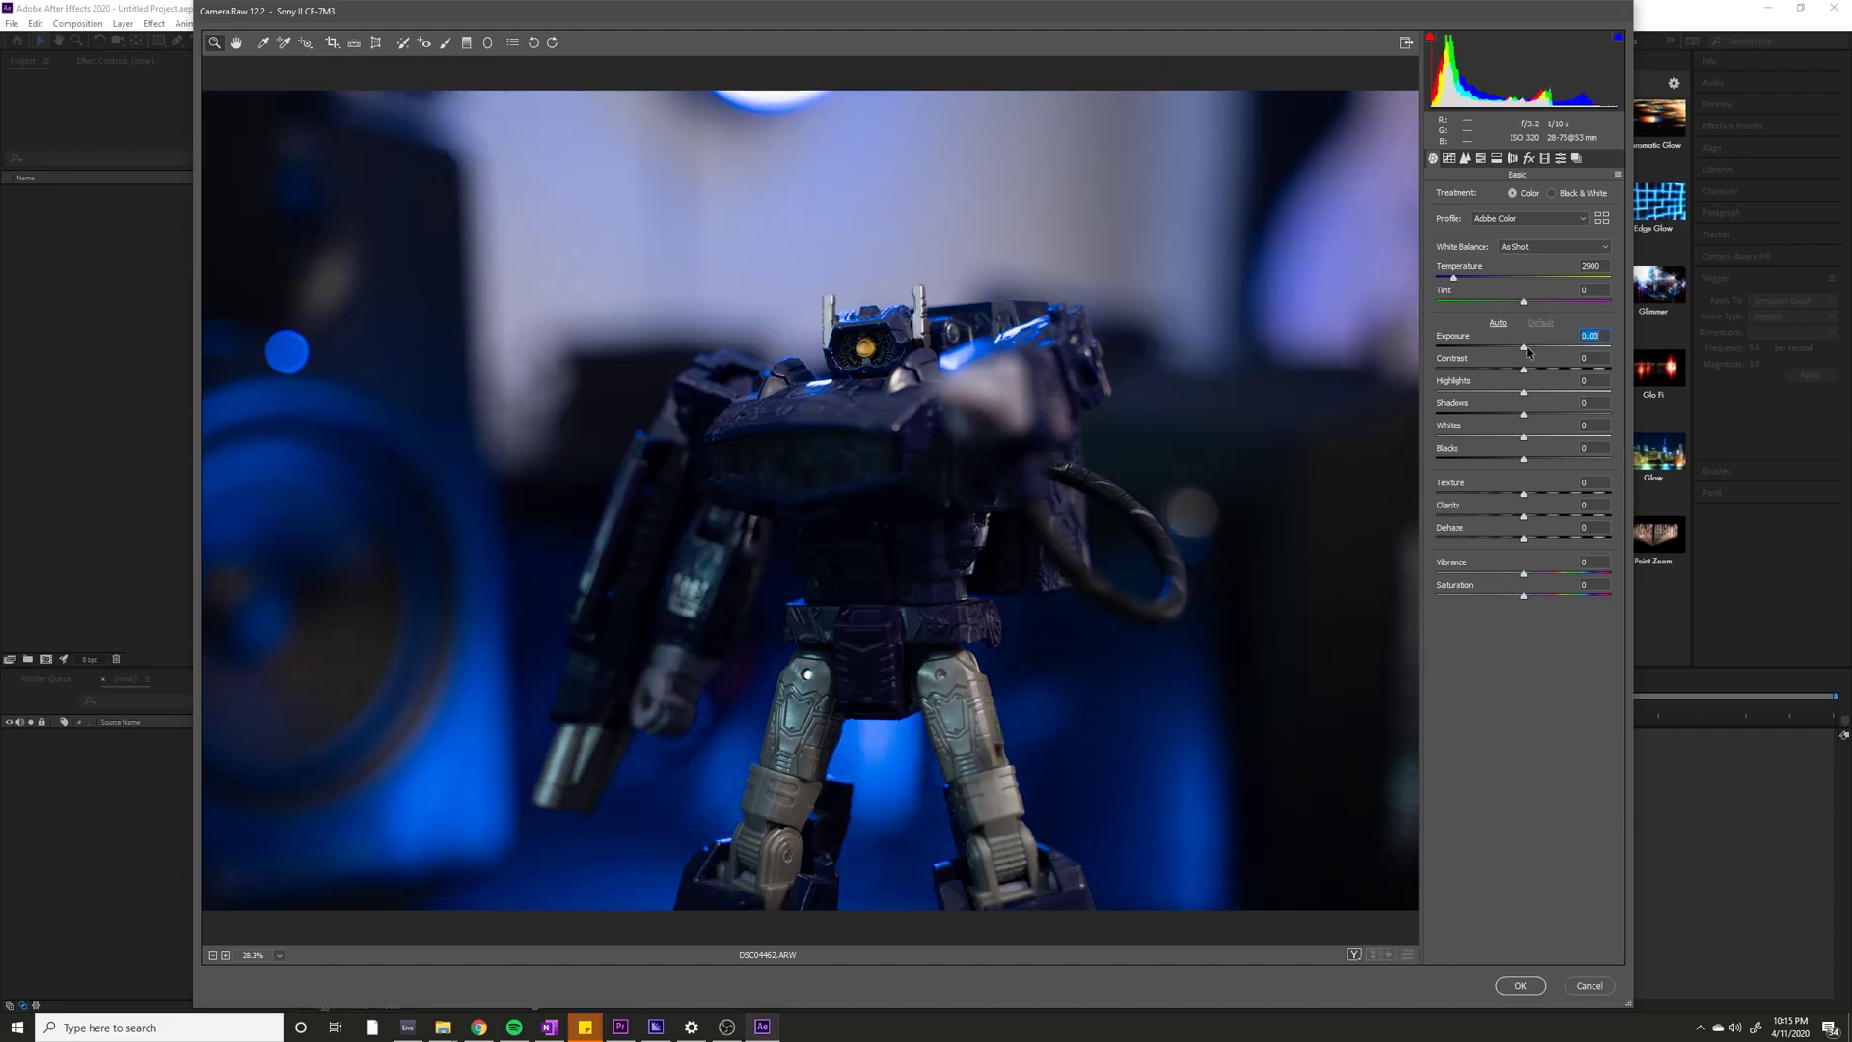
pyautogui.moveTo(1525, 349); pyautogui.dragTo(1530, 350)
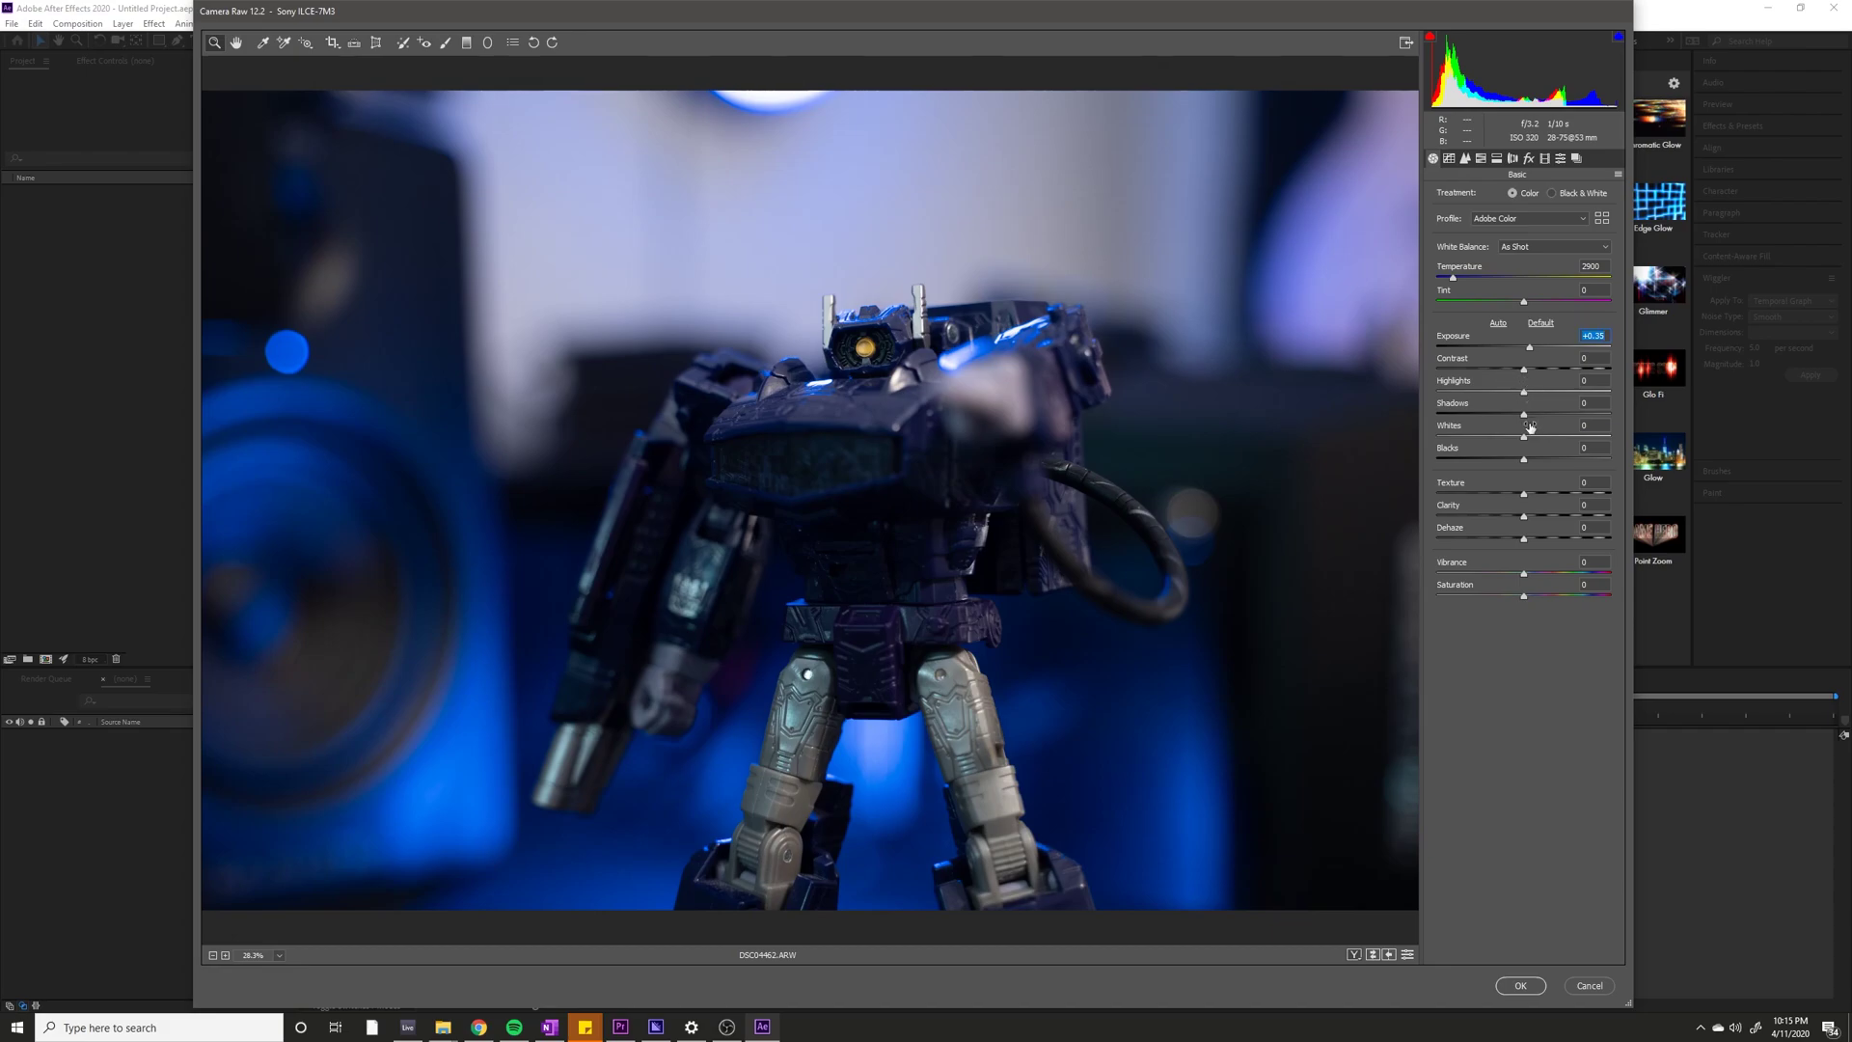
# Lift Shadows to +88 after resetting earlier attempts to 0.
pyautogui.moveTo(1524, 415); pyautogui.dragTo(1603, 415)
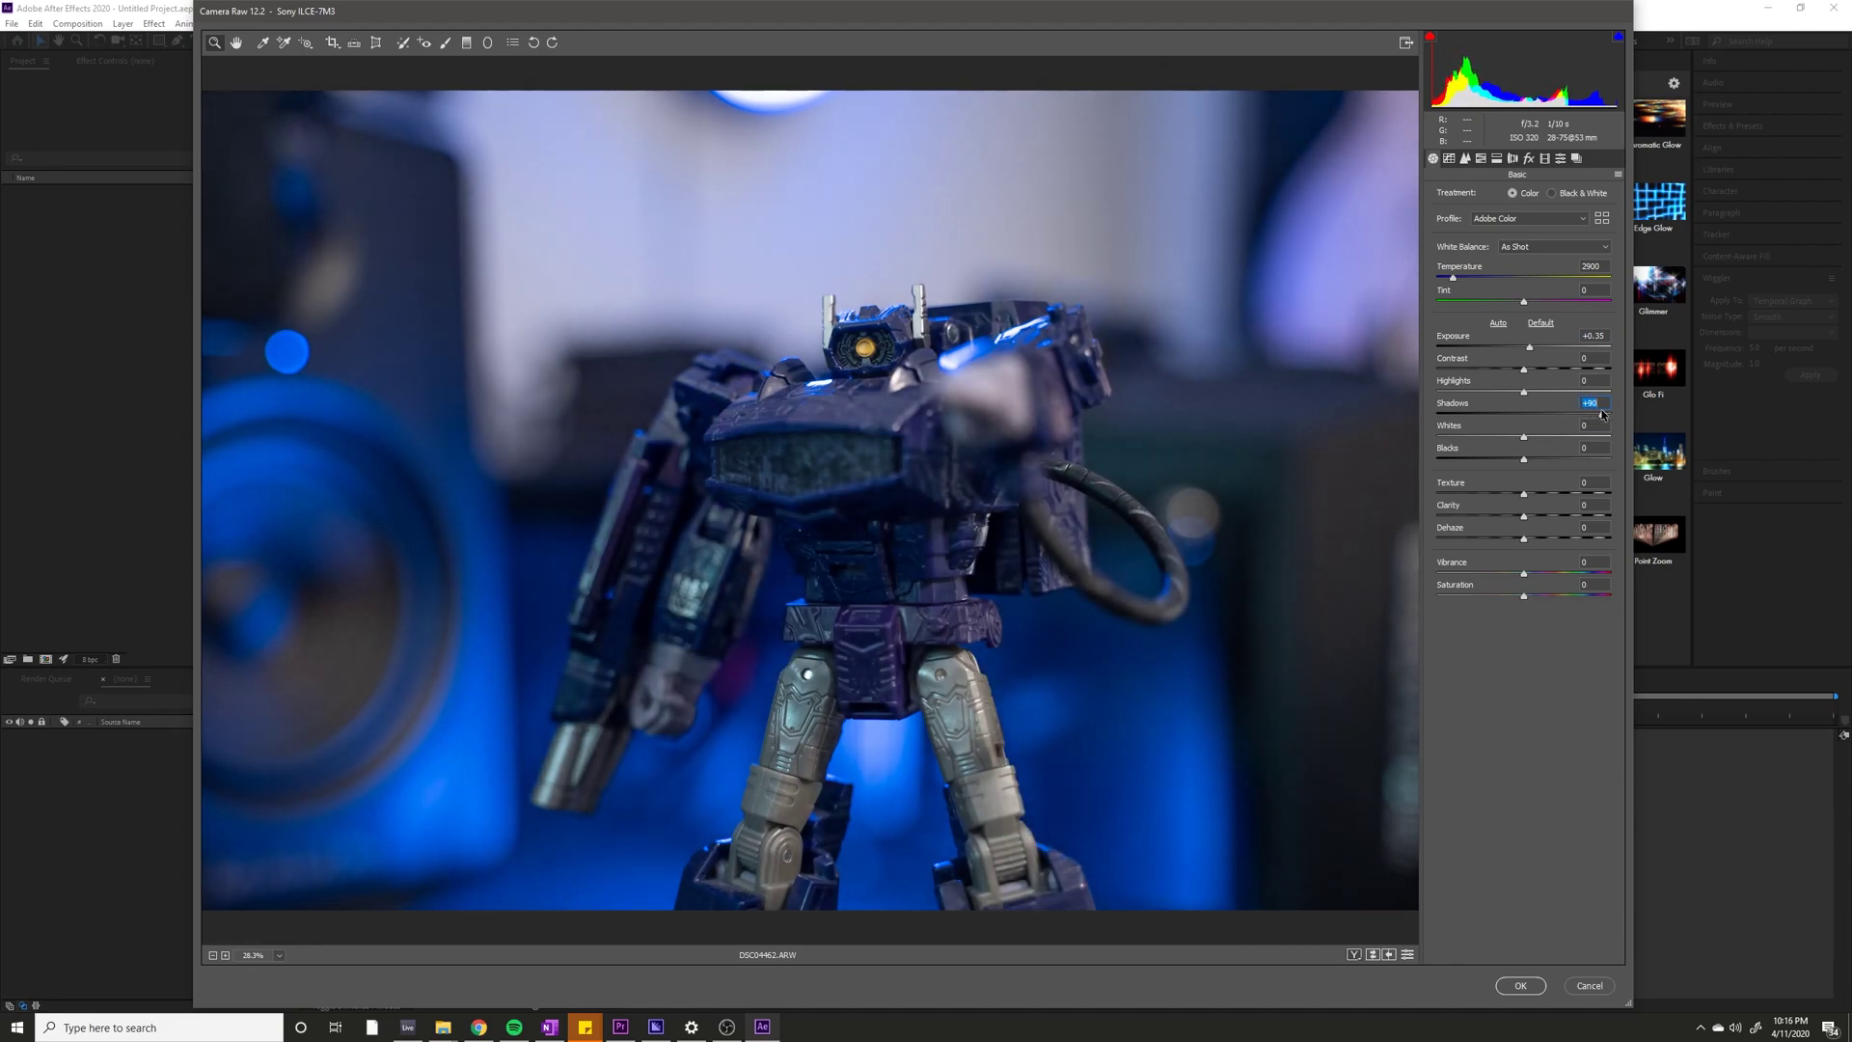
pyautogui.write('0')
pyautogui.press('Return')
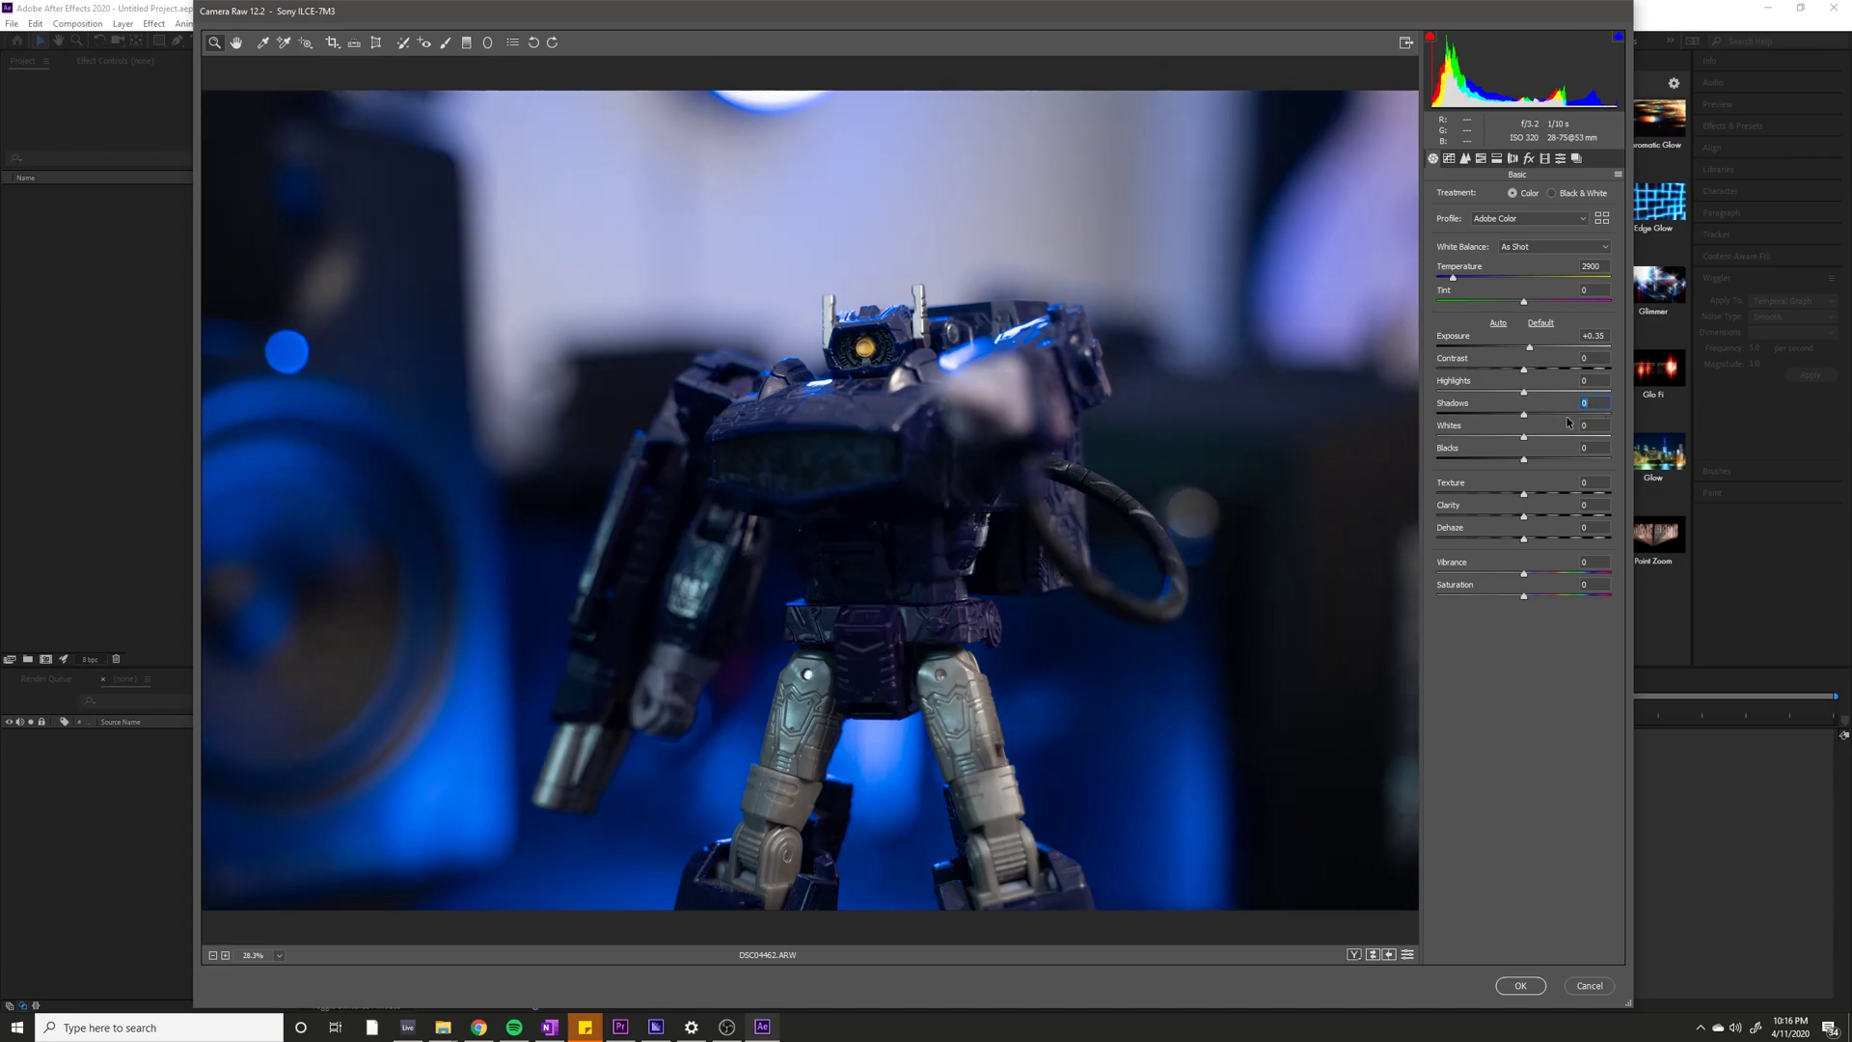
pyautogui.moveTo(1553, 414); pyautogui.dragTo(1592, 415)
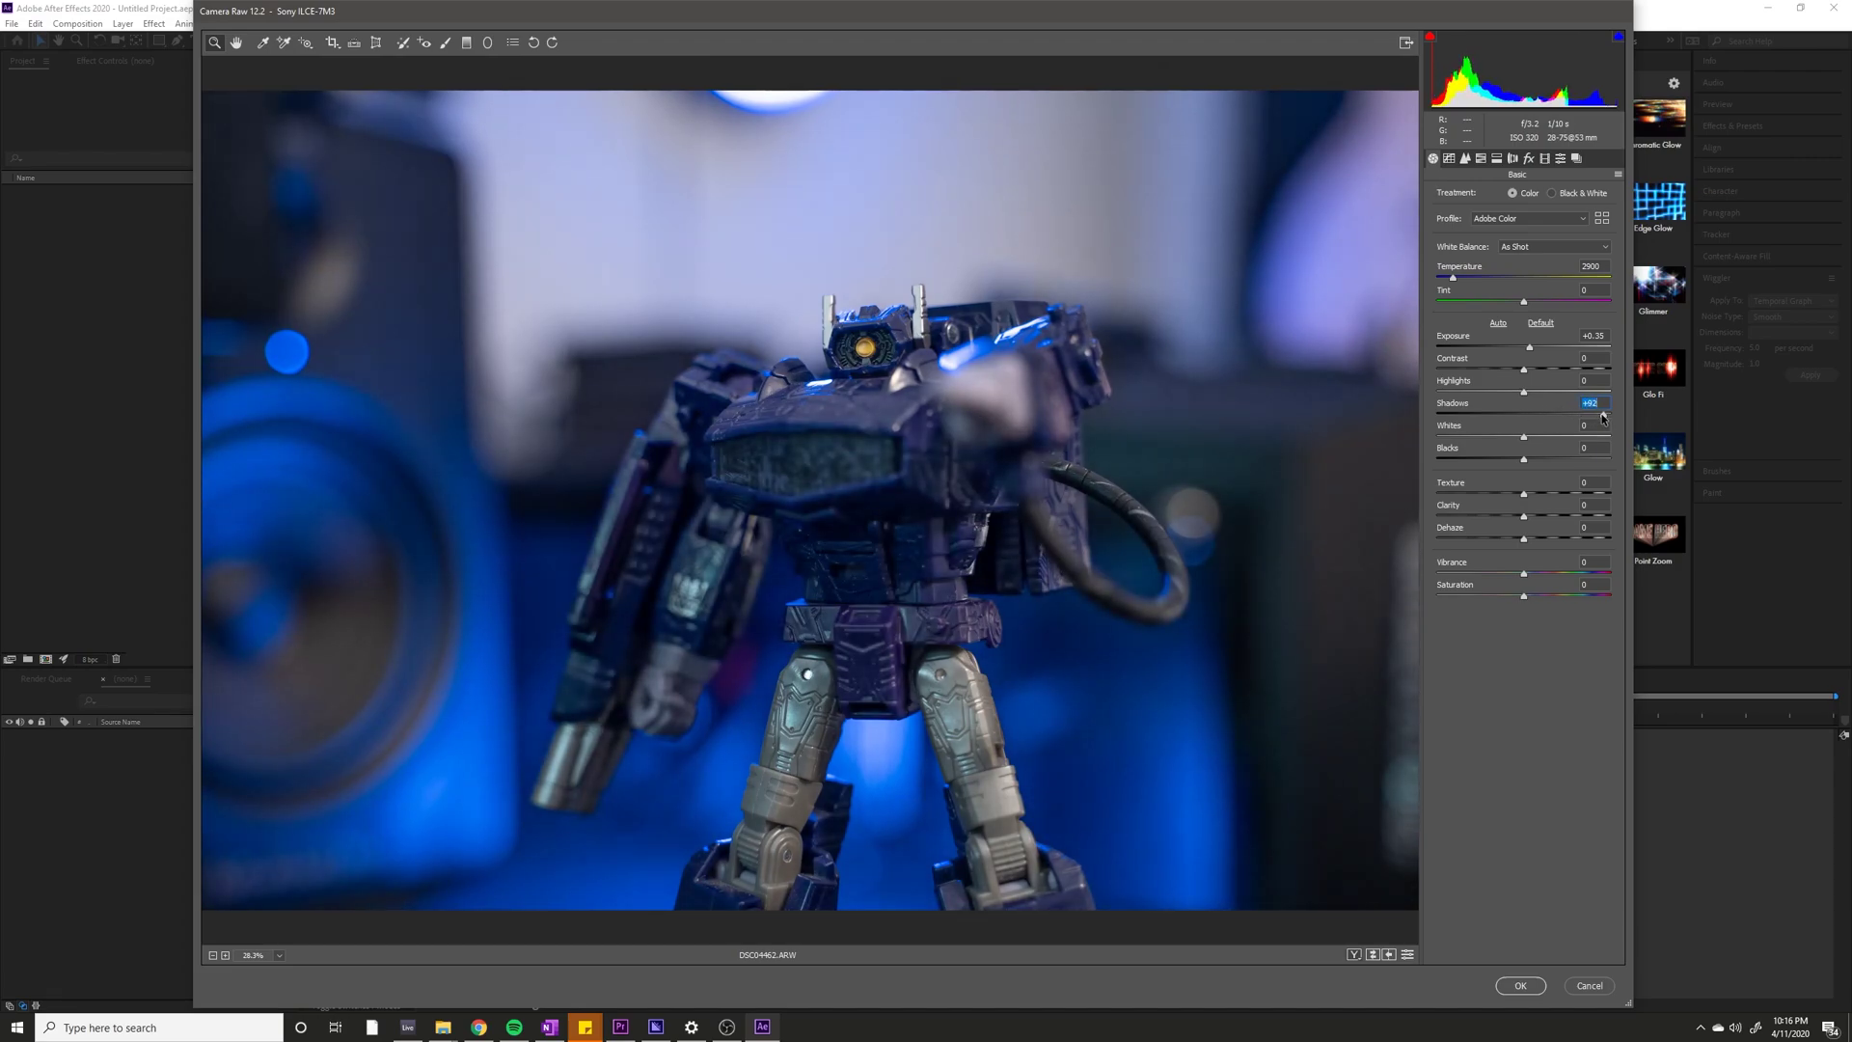
pyautogui.doubleClick(1601, 418)
pyautogui.click(1602, 415)
# Deepen Blacks to -18, reset Vibrance and Clarity to 0, and push Texture to +100.
pyautogui.moveTo(1523, 463); pyautogui.dragTo(1511, 463)
pyautogui.moveTo(1511, 463); pyautogui.dragTo(1507, 463)
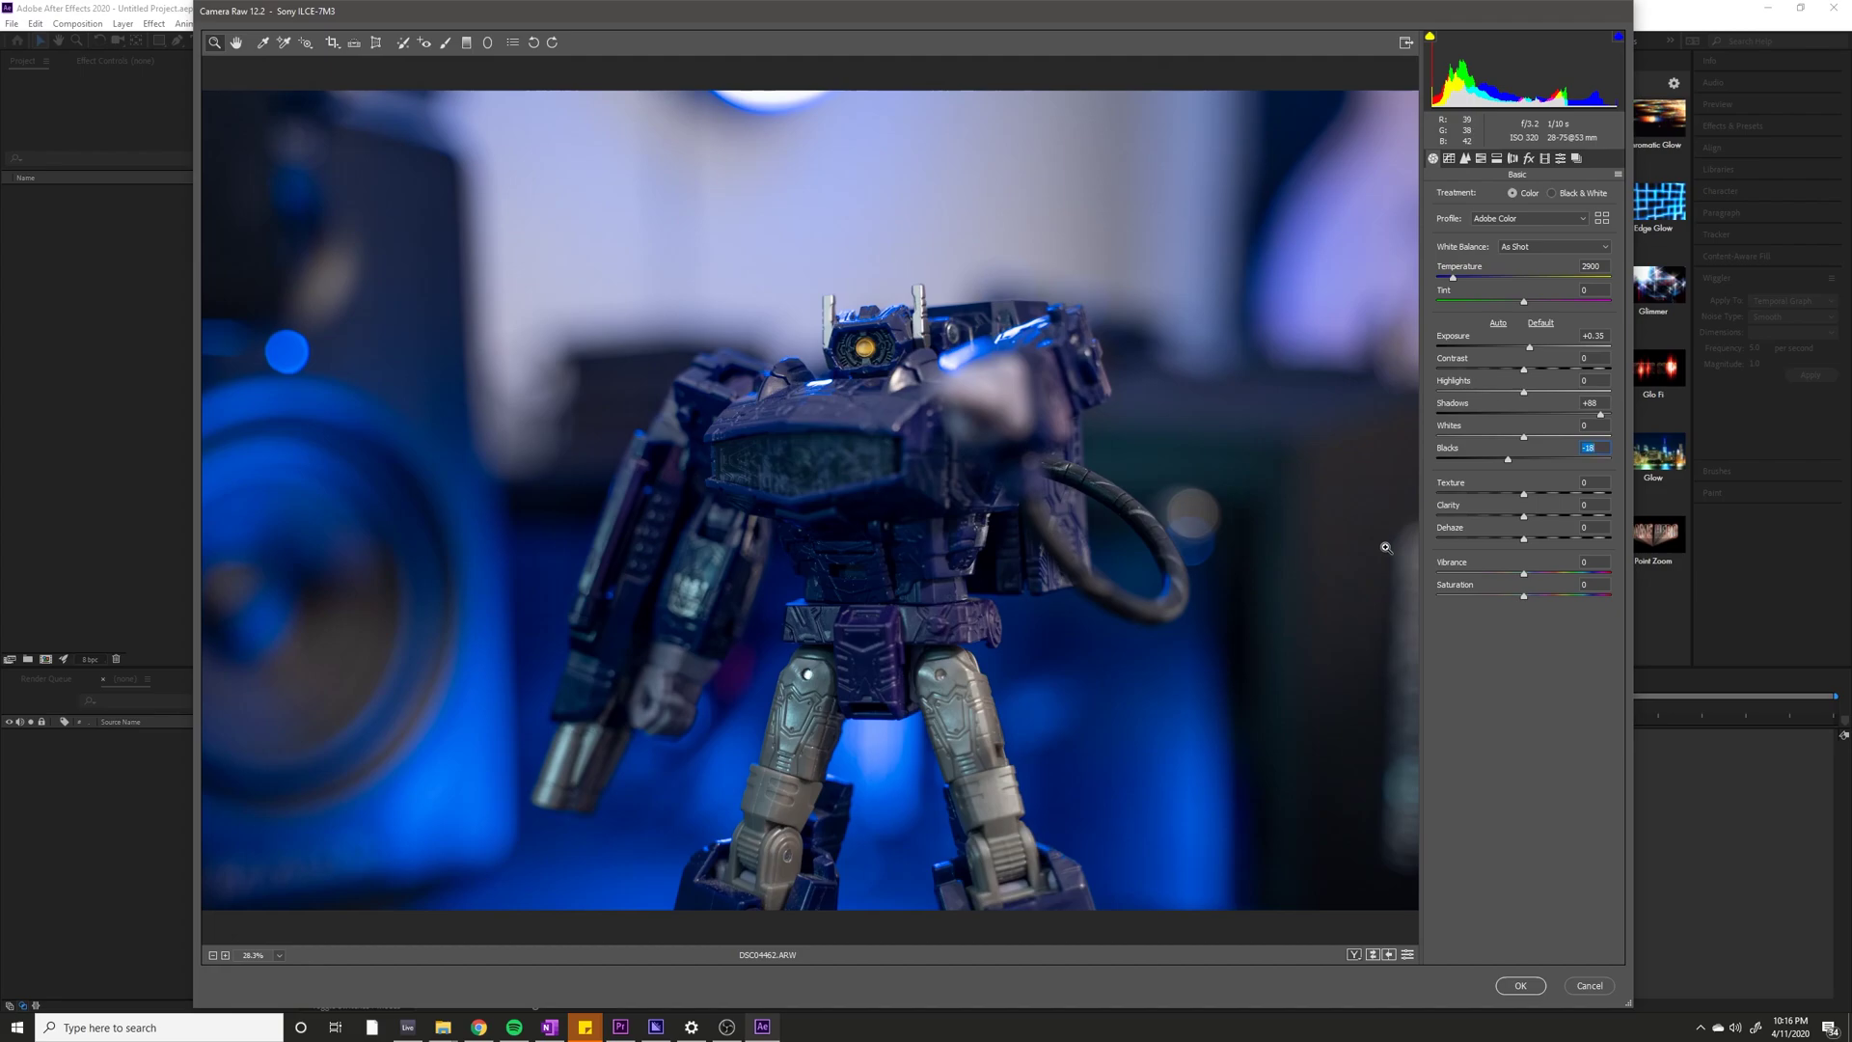
pyautogui.moveTo(1524, 574); pyautogui.dragTo(1597, 518)
pyautogui.doubleClick(1563, 571)
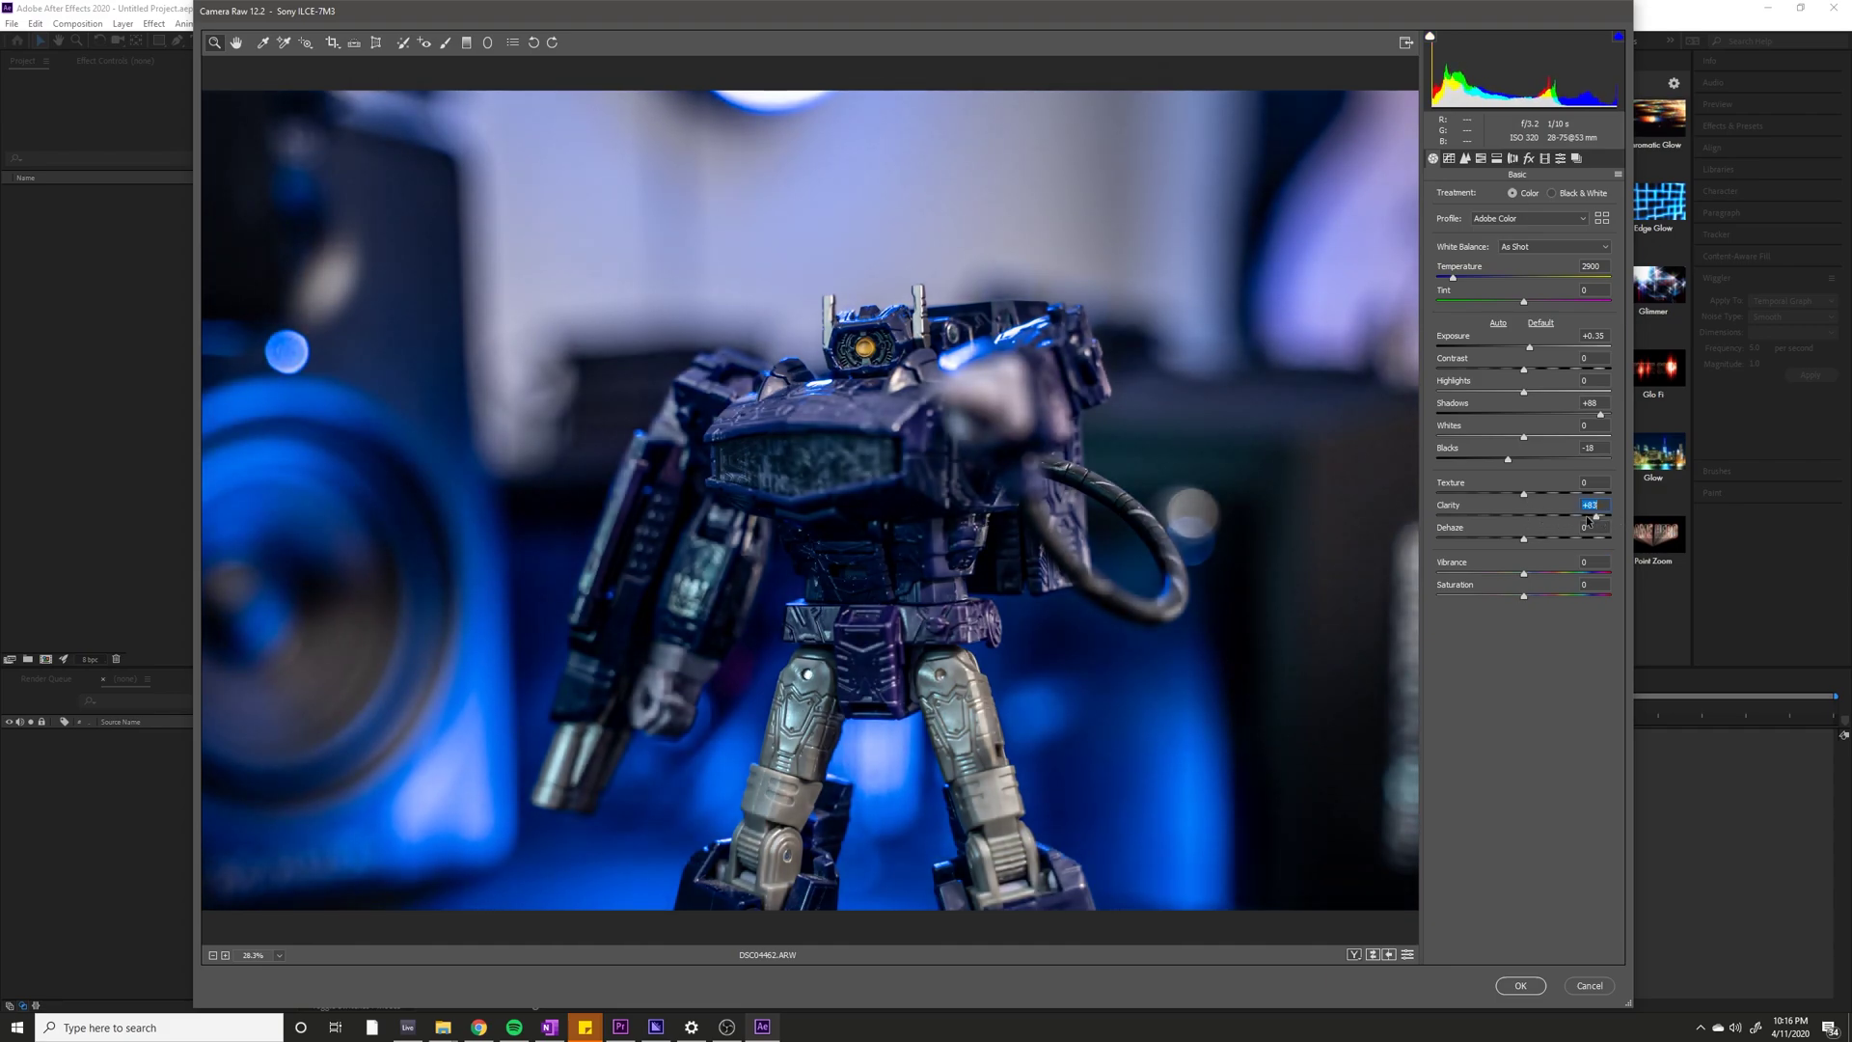
pyautogui.doubleClick(1544, 529)
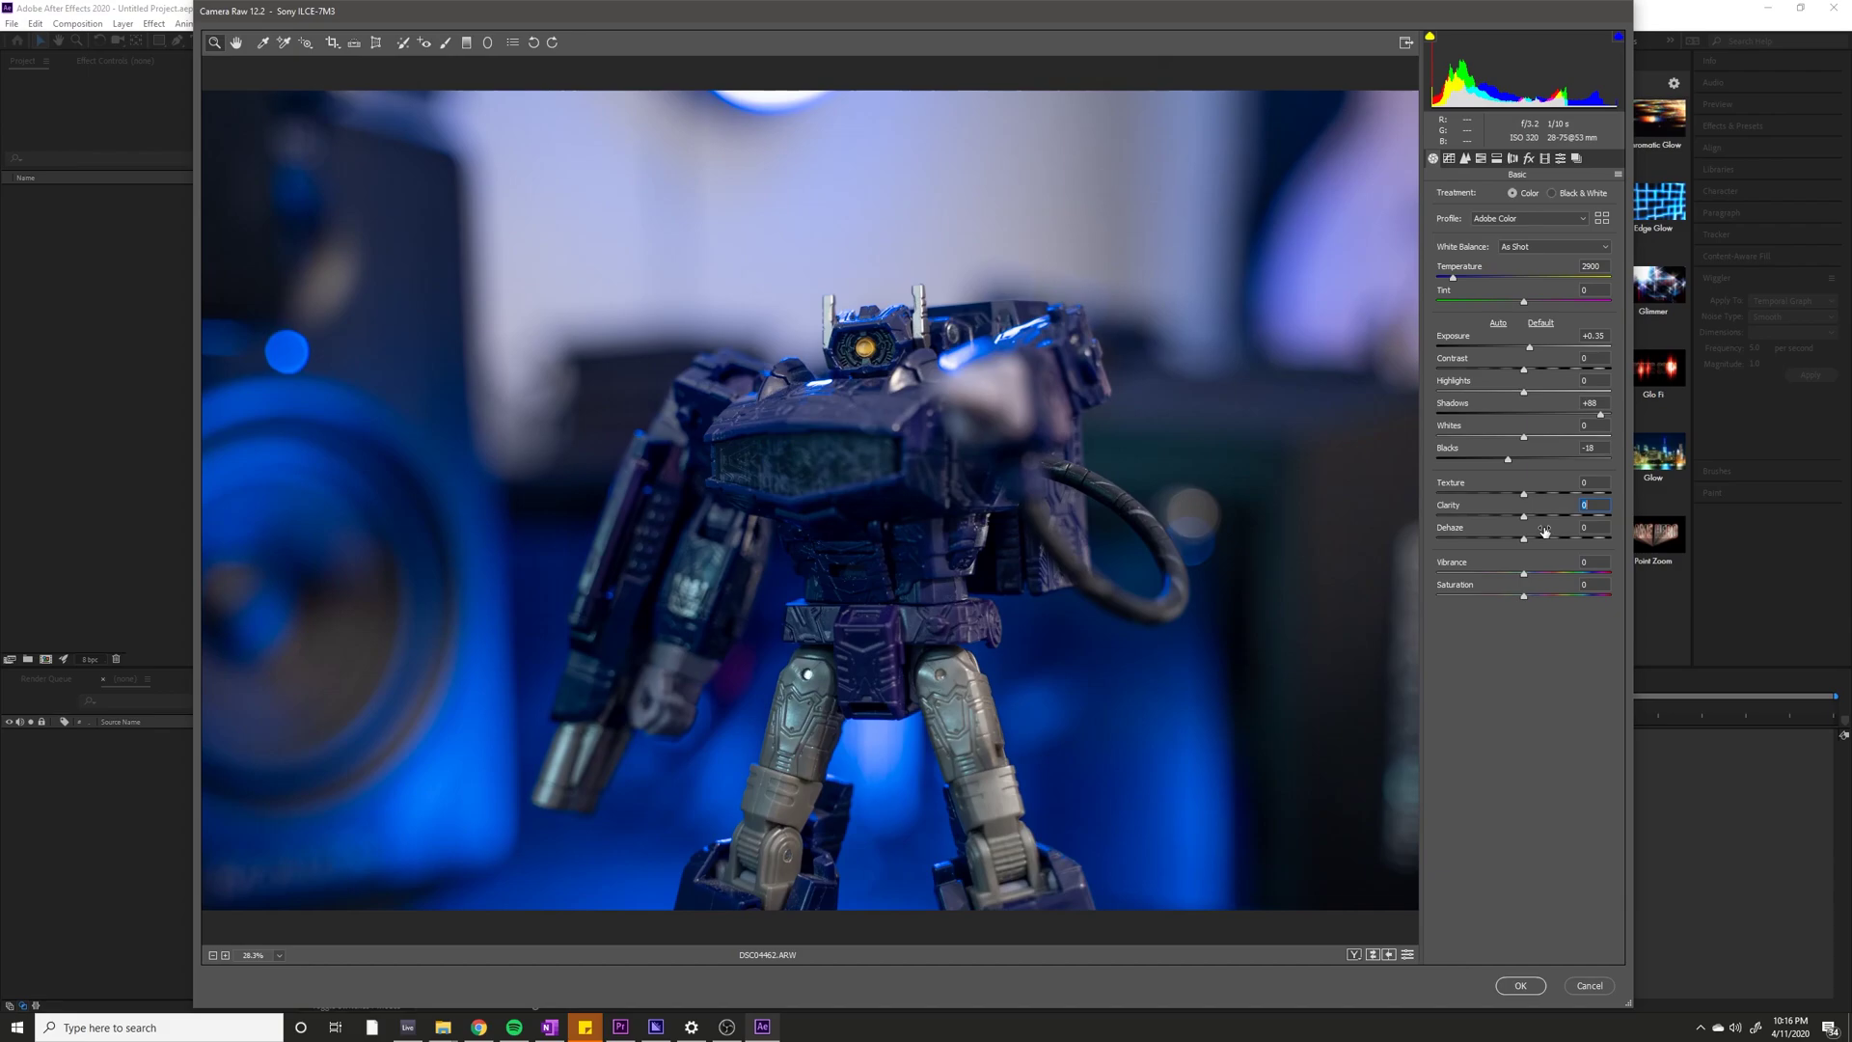
pyautogui.moveTo(1524, 494); pyautogui.dragTo(1629, 503)
# Browse the Tone Curve, Split Toning and Effects panels, then return to Basic.
pyautogui.click(1450, 159)
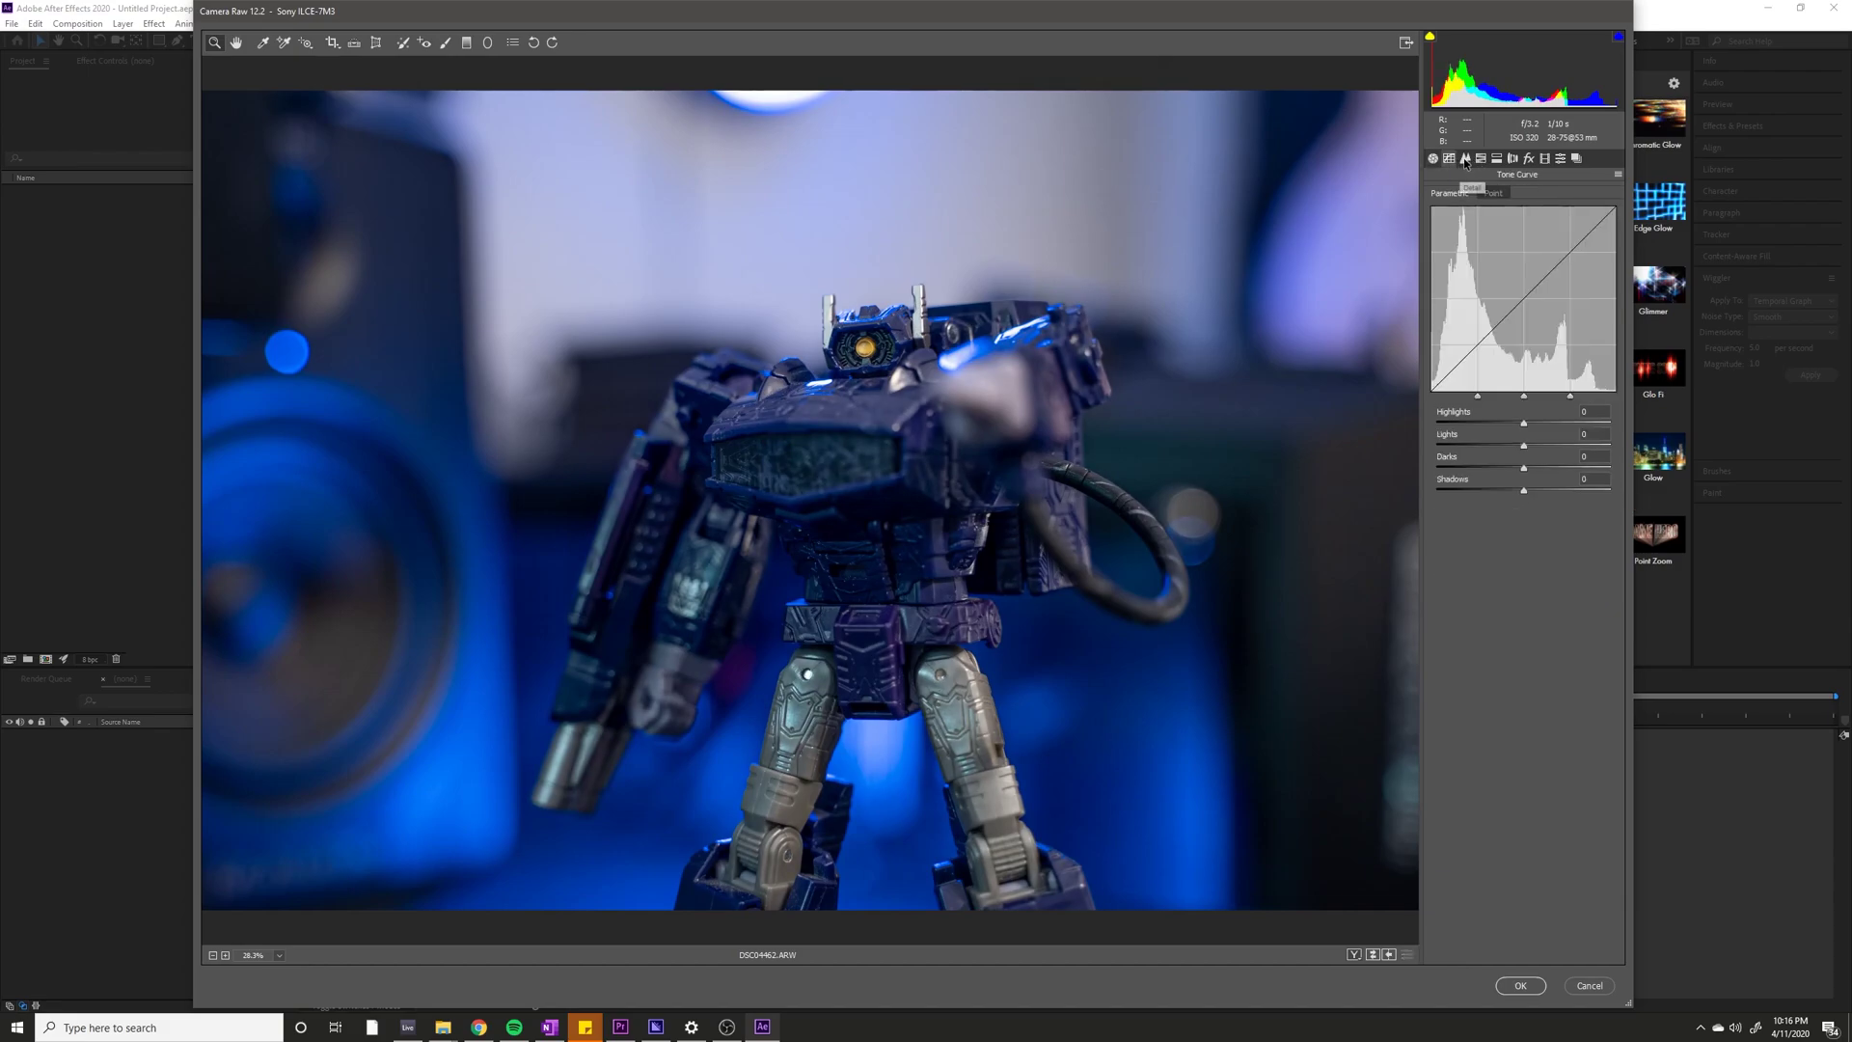
pyautogui.click(1471, 162)
pyautogui.click(1489, 163)
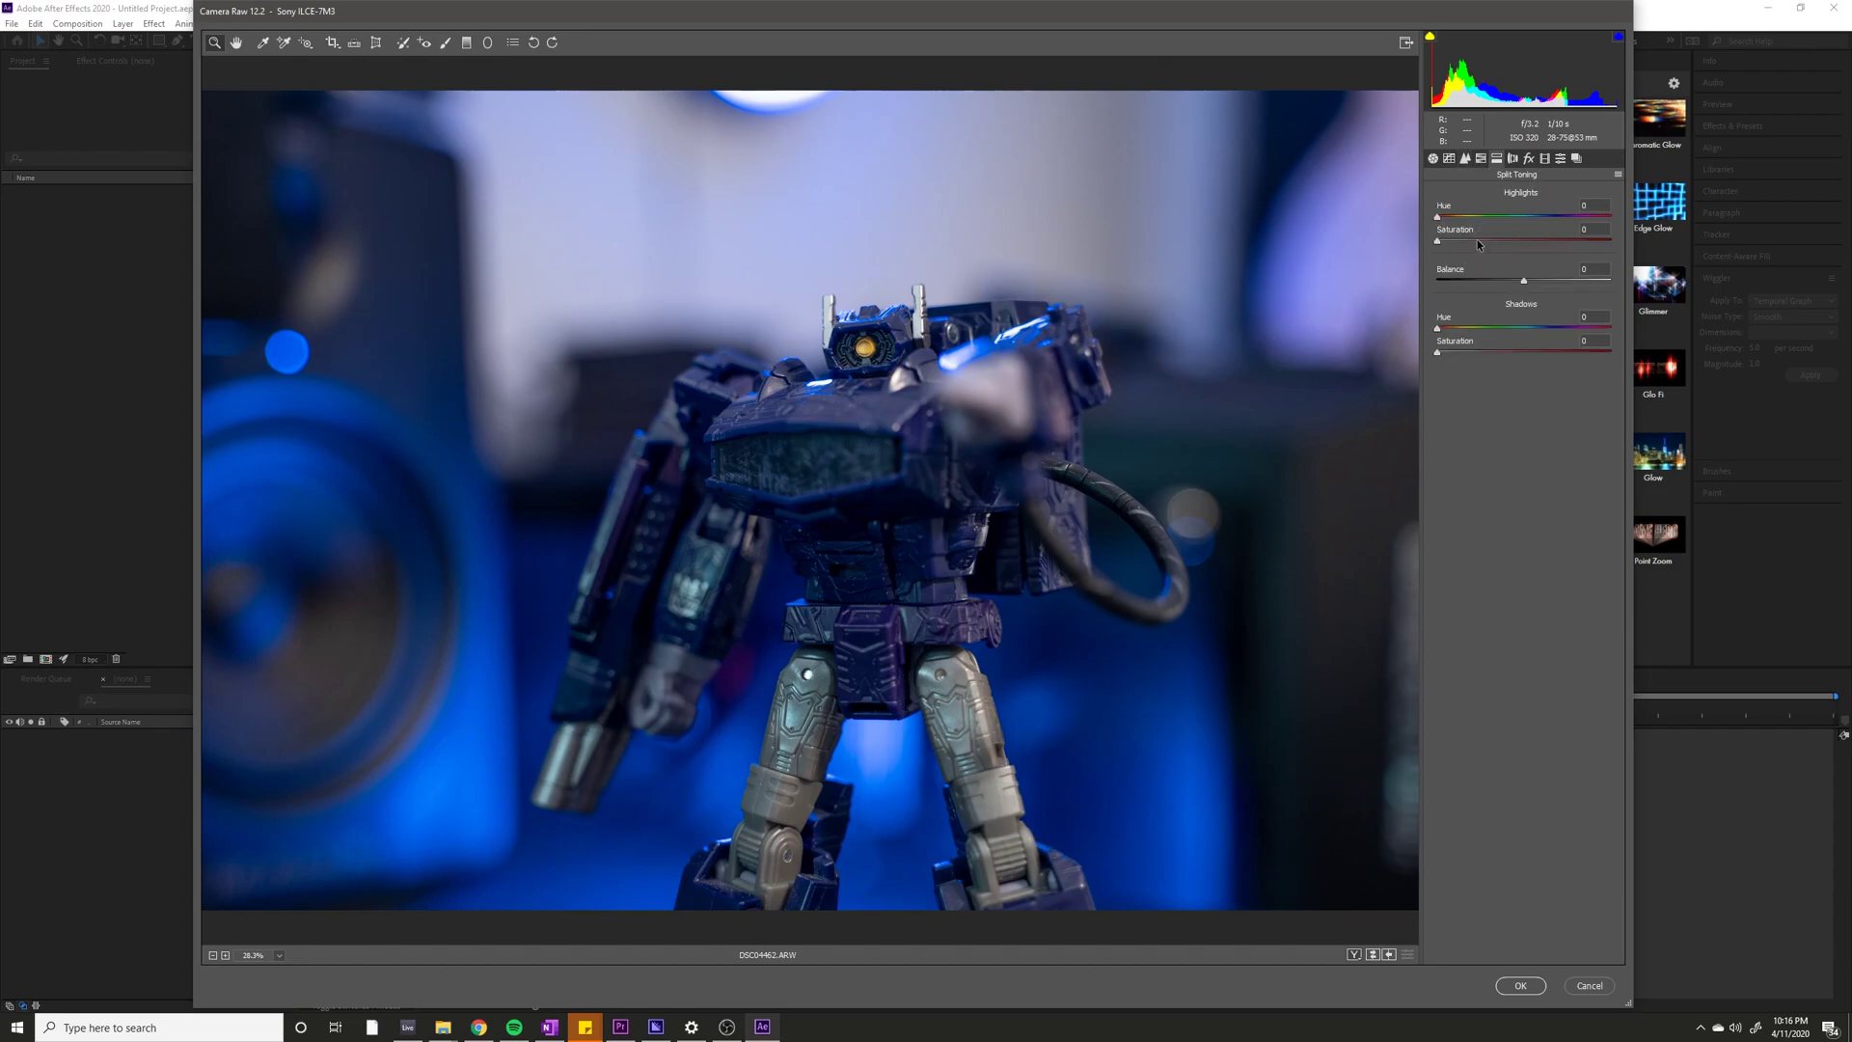
pyautogui.click(1512, 159)
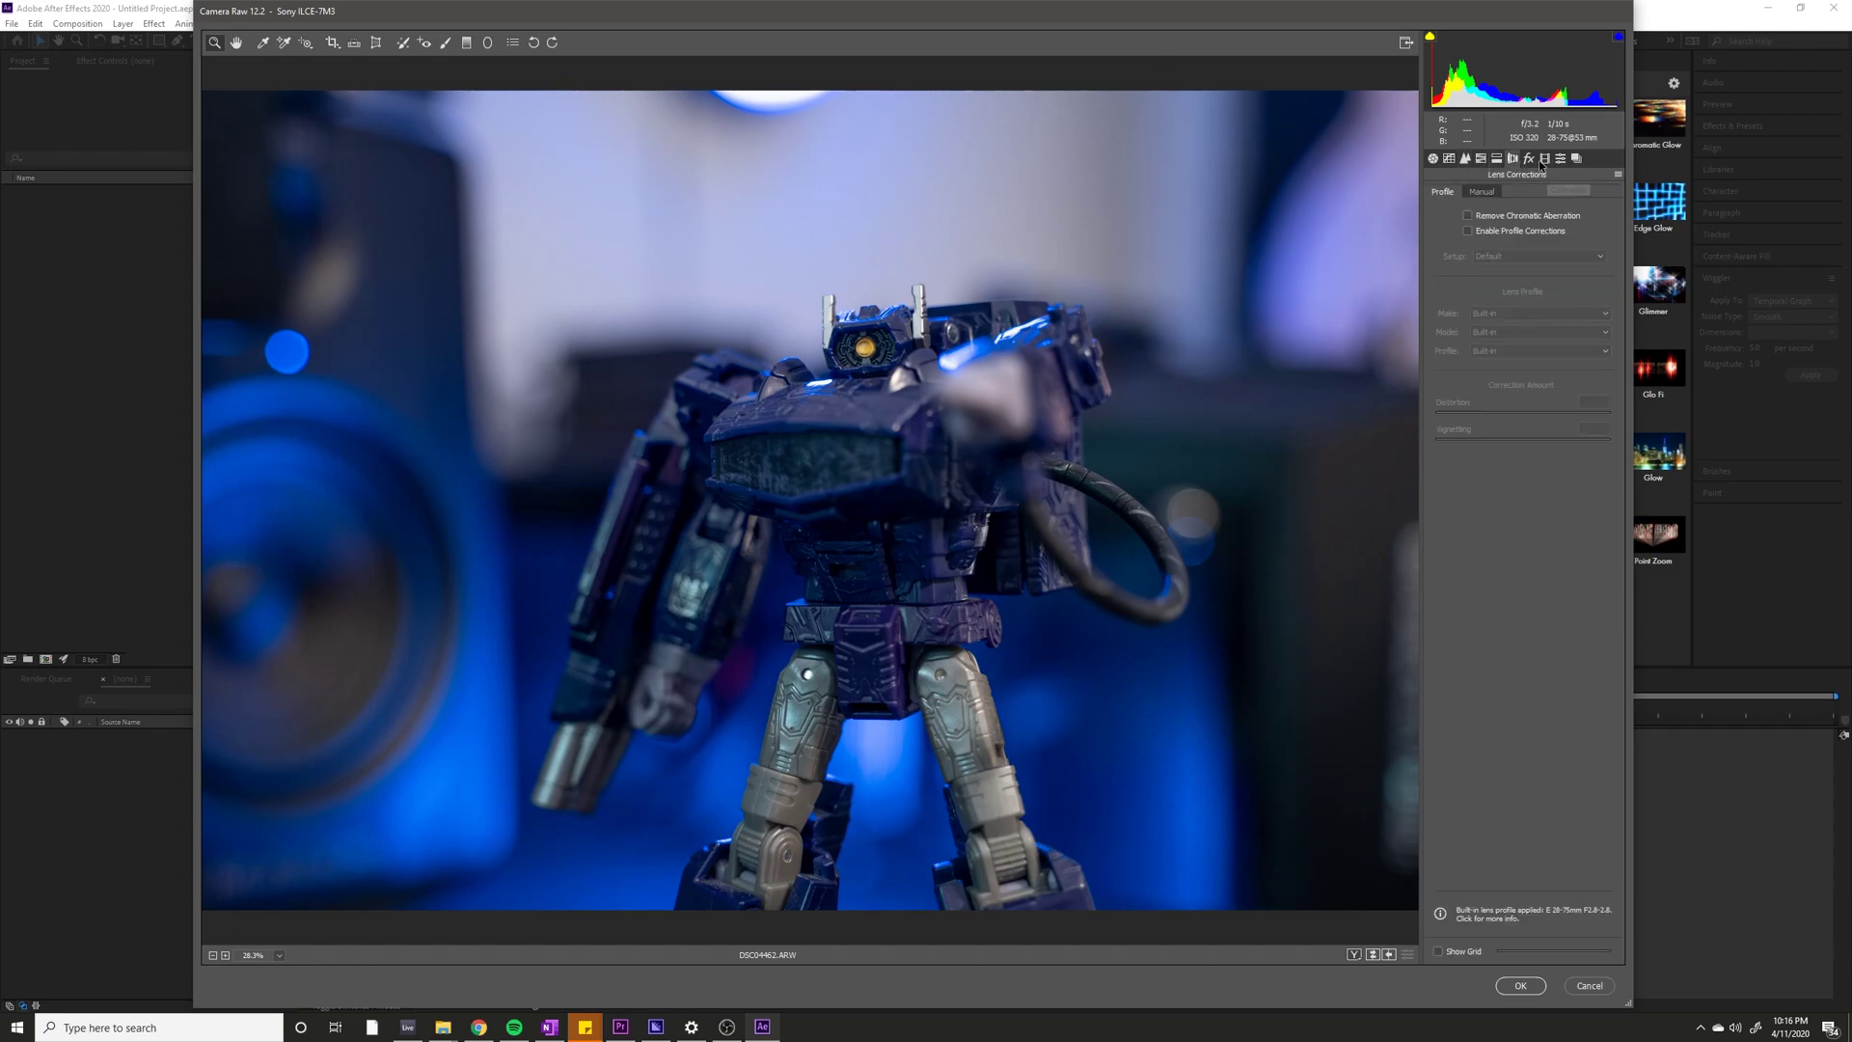
pyautogui.click(1528, 159)
pyautogui.click(1432, 159)
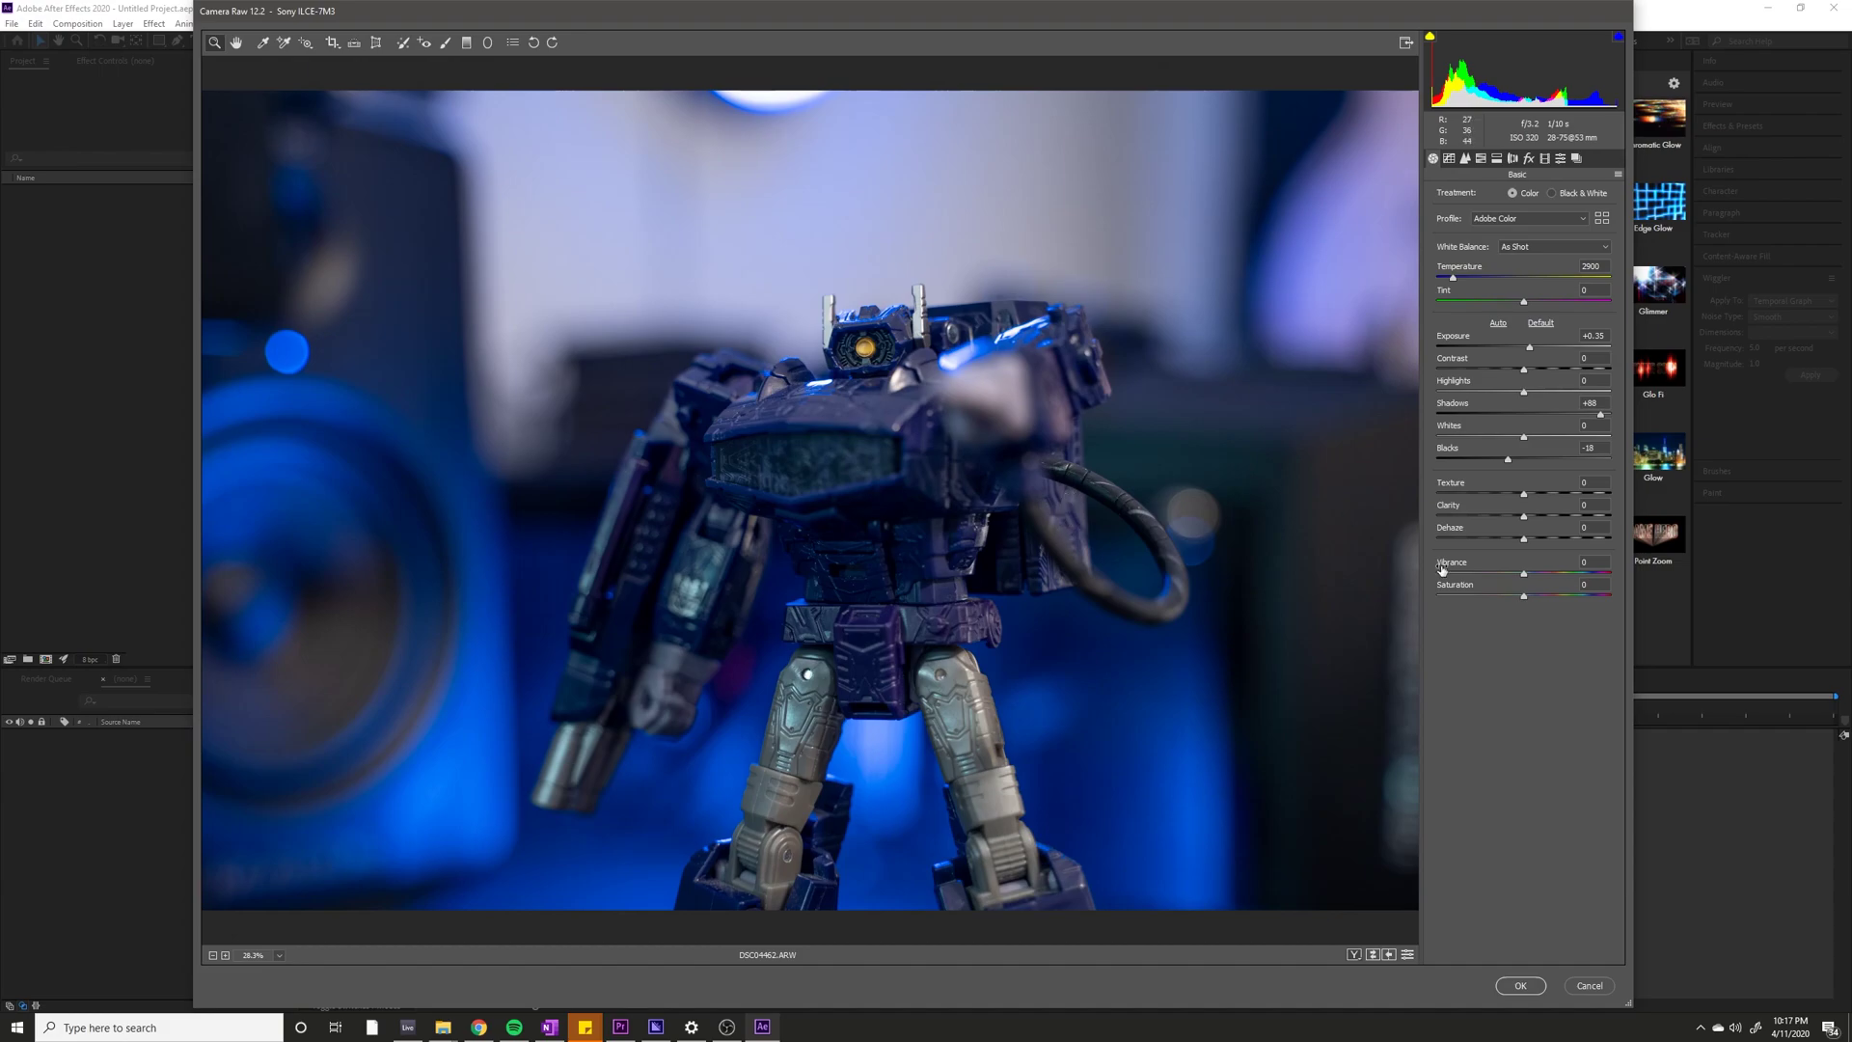
# Finish the Camera Raw import and make a DSC comp from the sequence at Quarter resolution.
pyautogui.click(1539, 983)
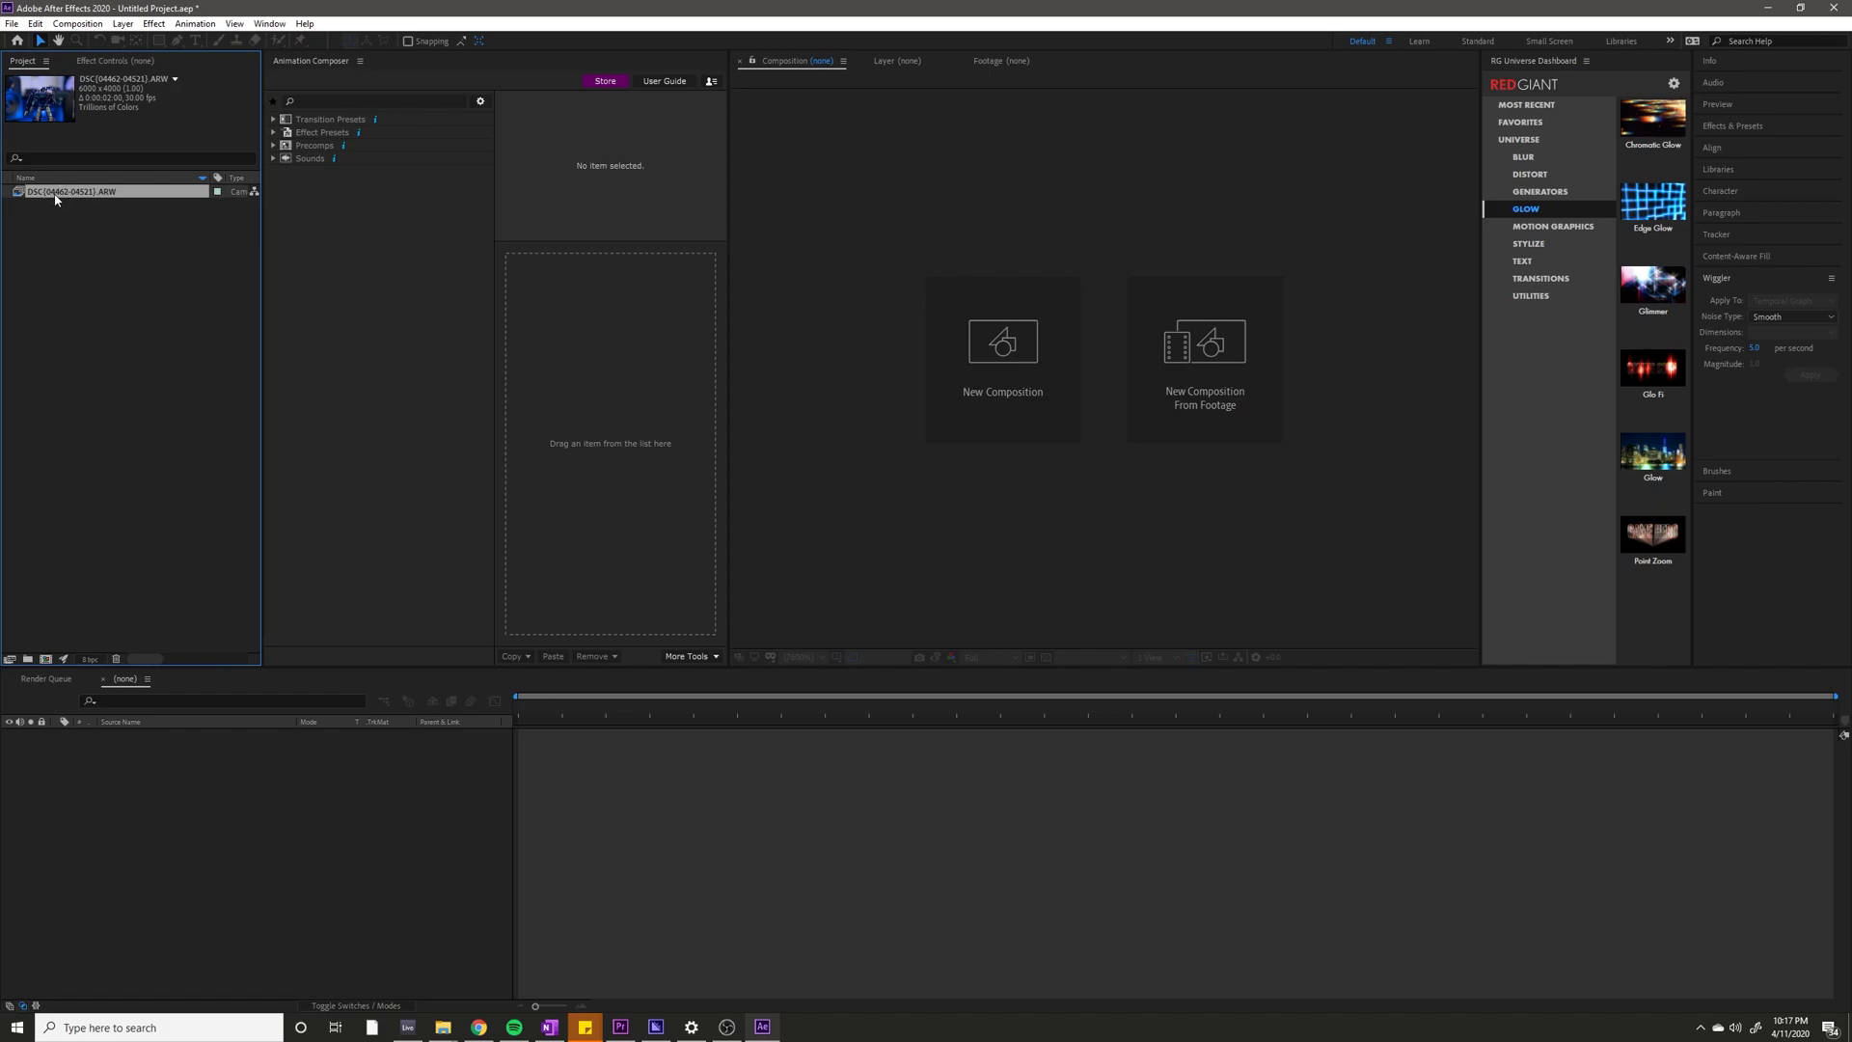
pyautogui.moveTo(58, 195); pyautogui.dragTo(44, 656)
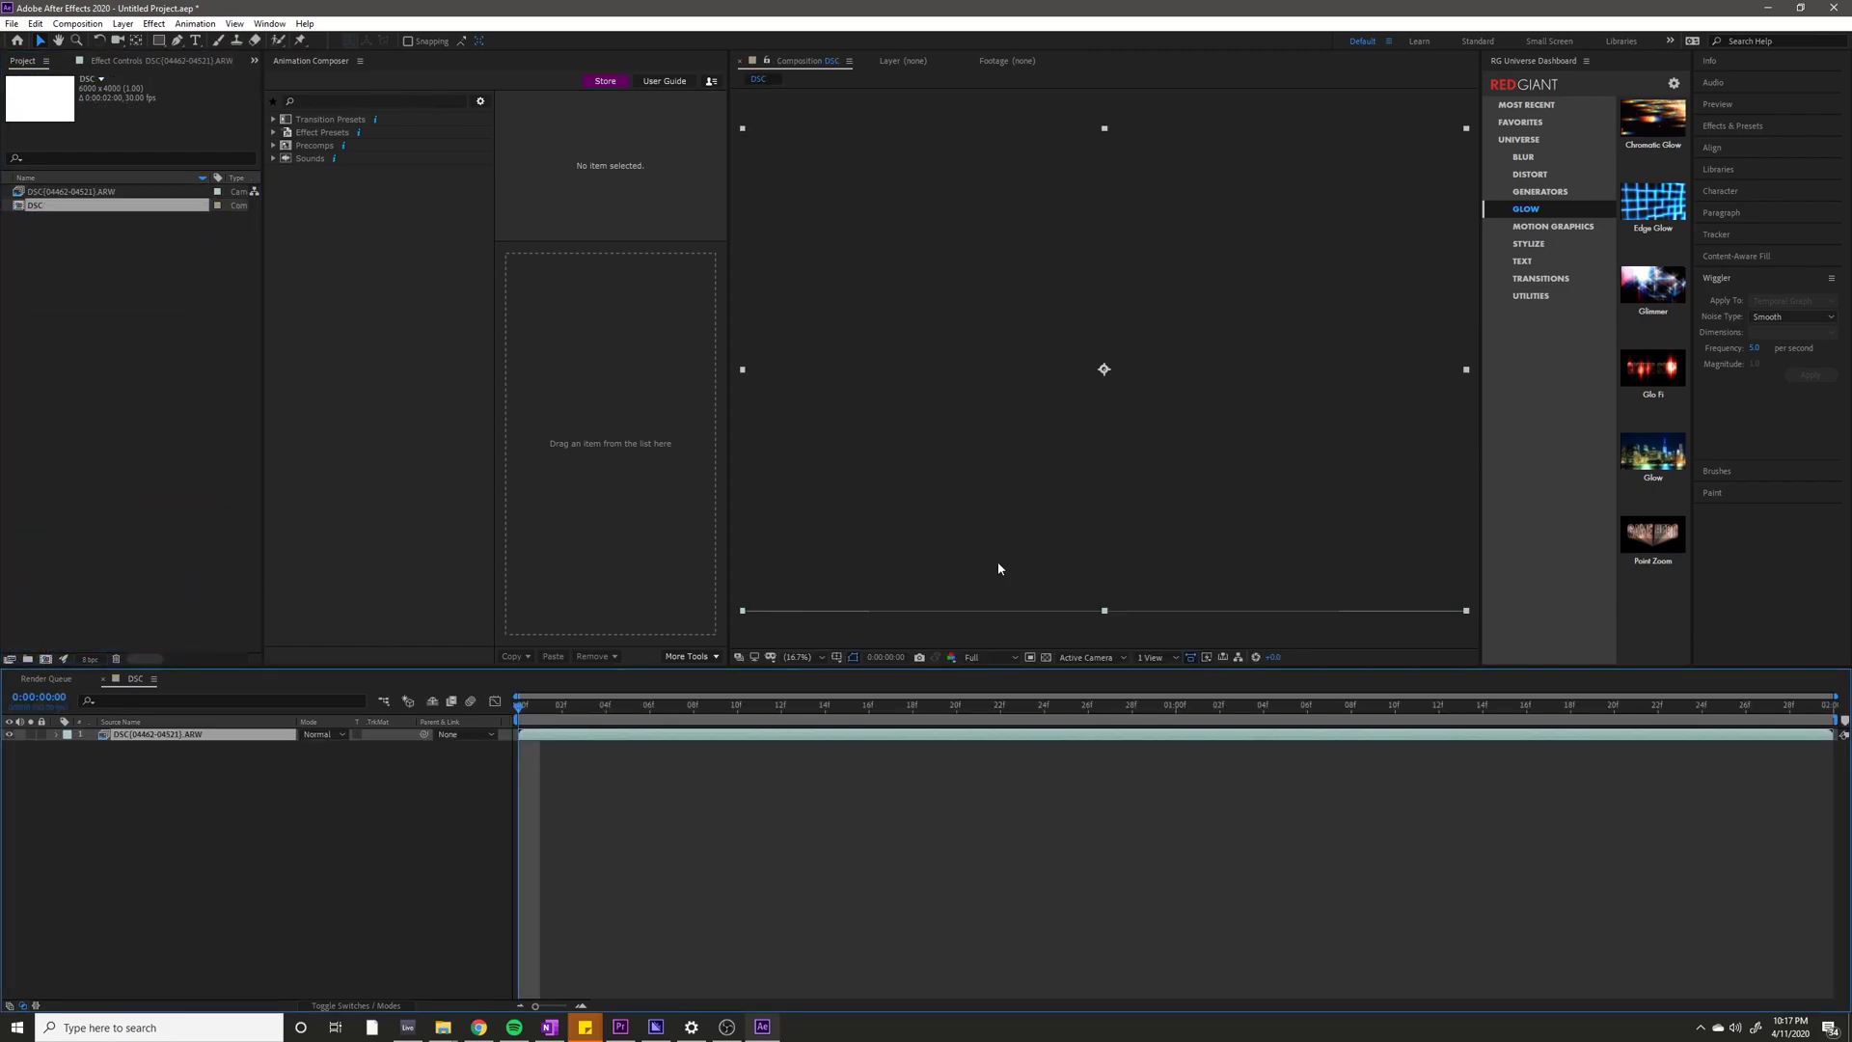
pyautogui.click(972, 656)
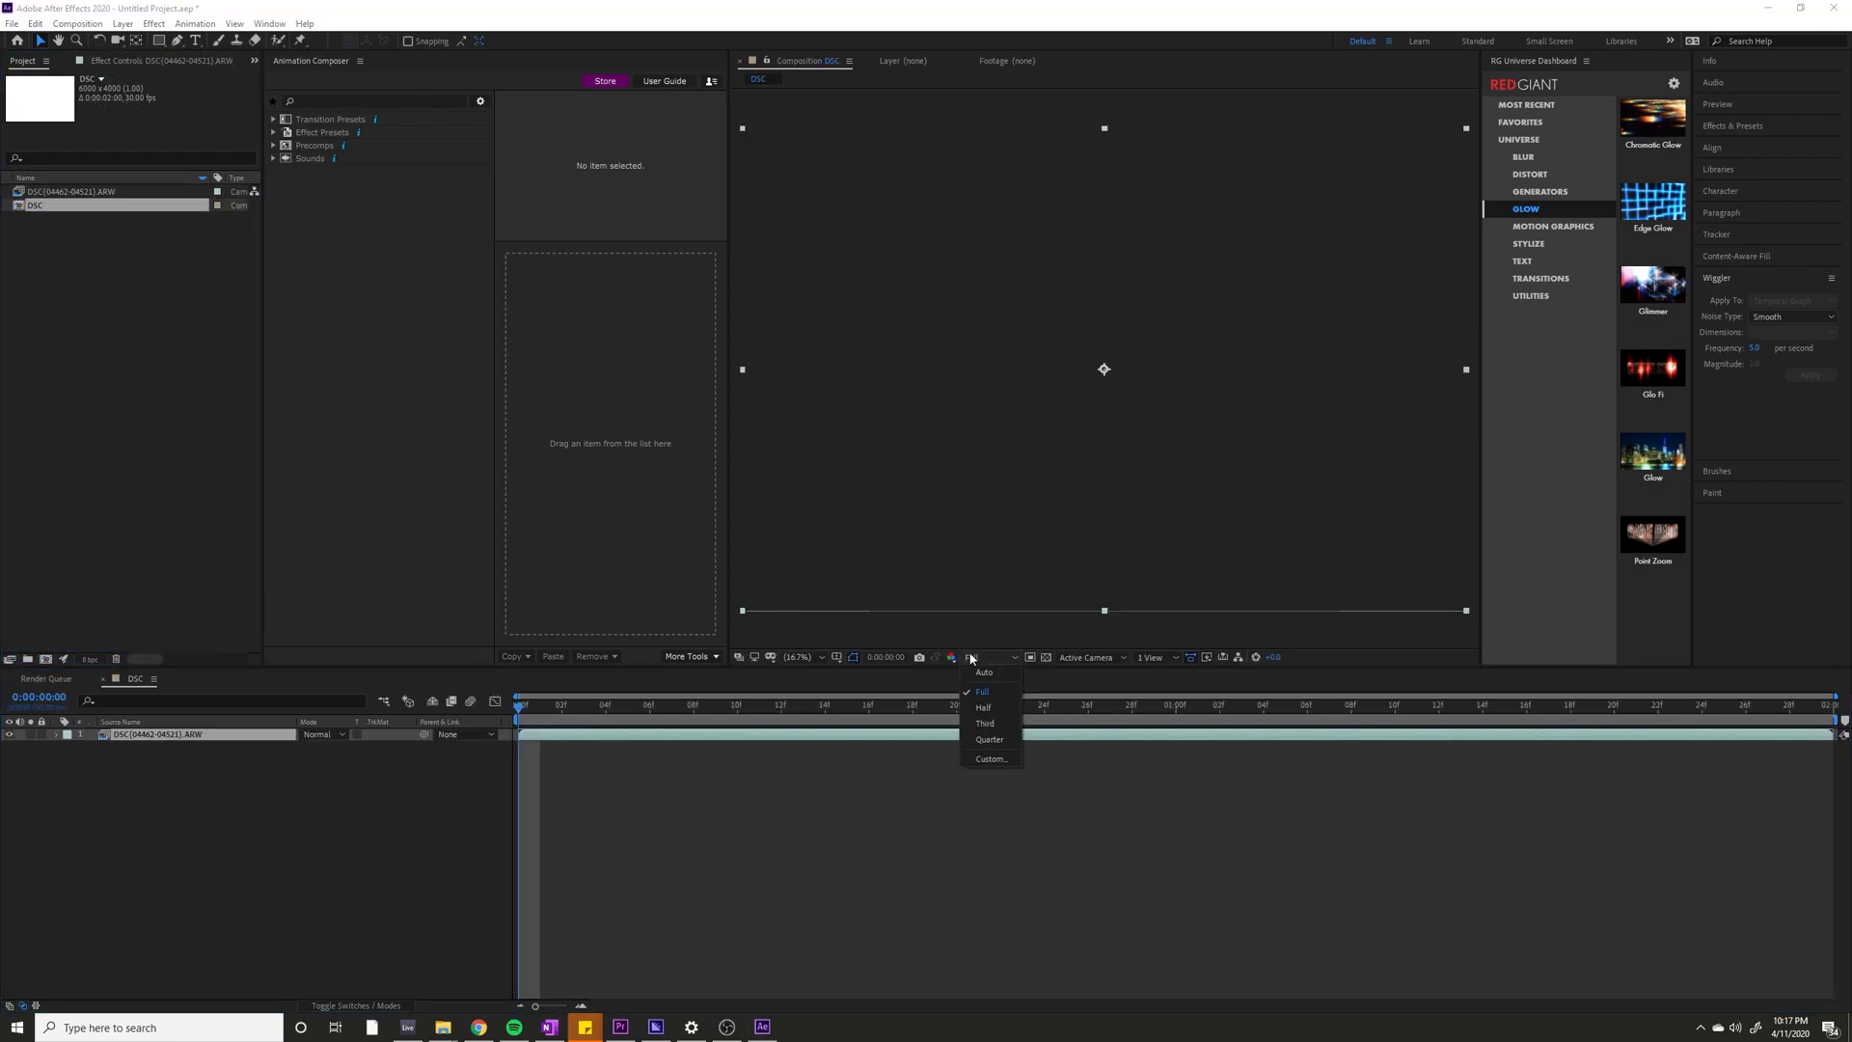
pyautogui.click(990, 739)
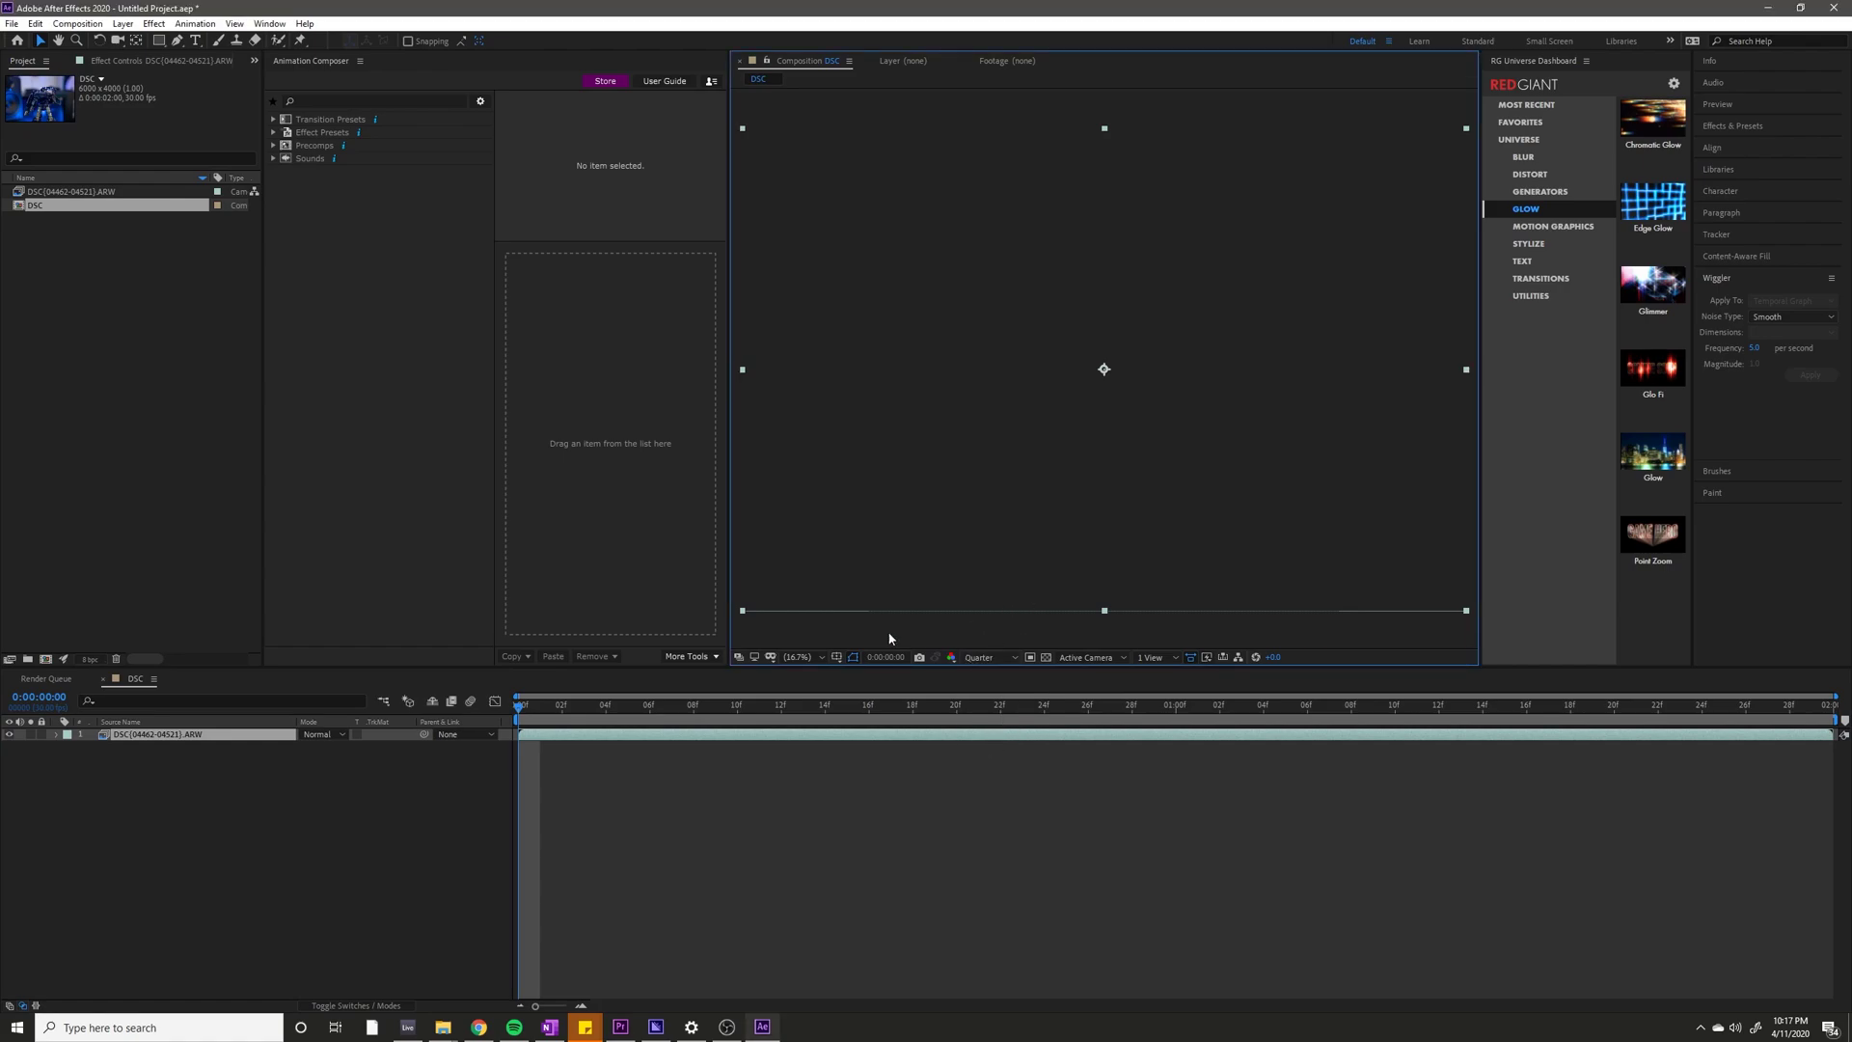
# Widen the Composition viewer and scrub the playhead to frame 14.
pyautogui.moveTo(730, 627); pyautogui.dragTo(669, 644)
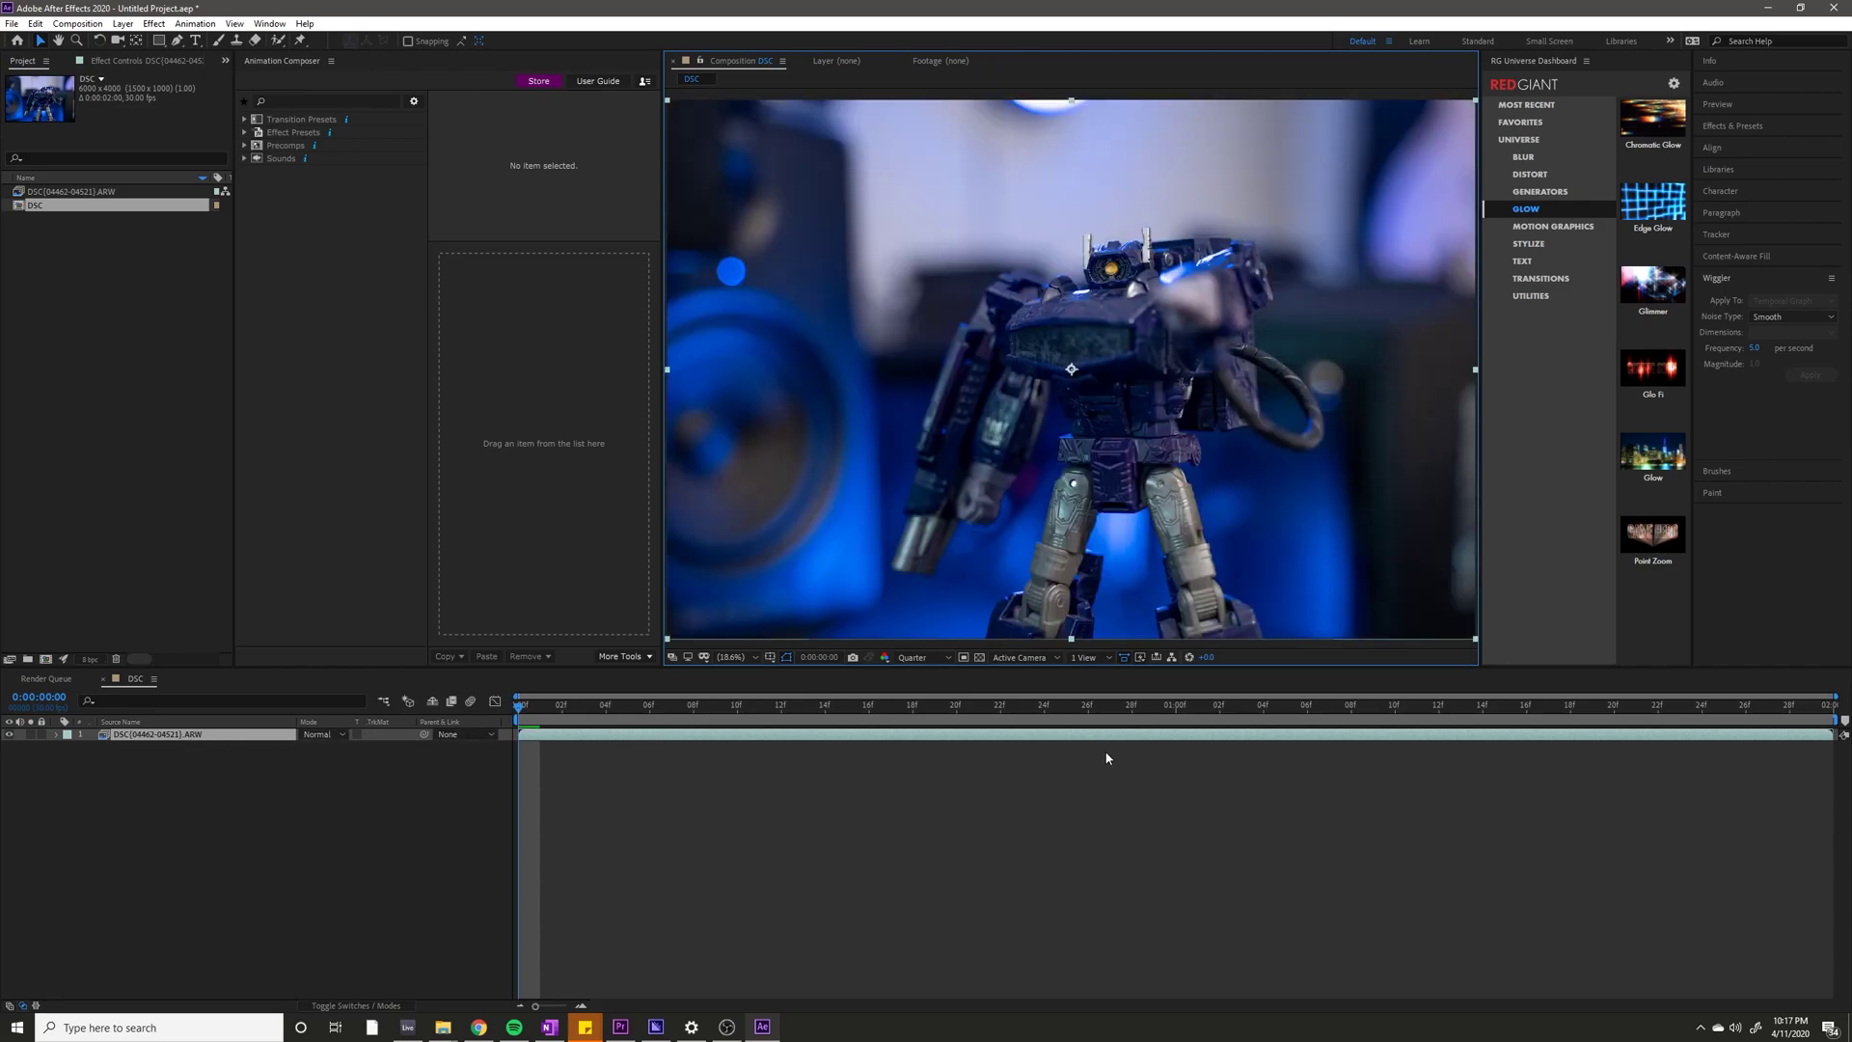
pyautogui.click(813, 719)
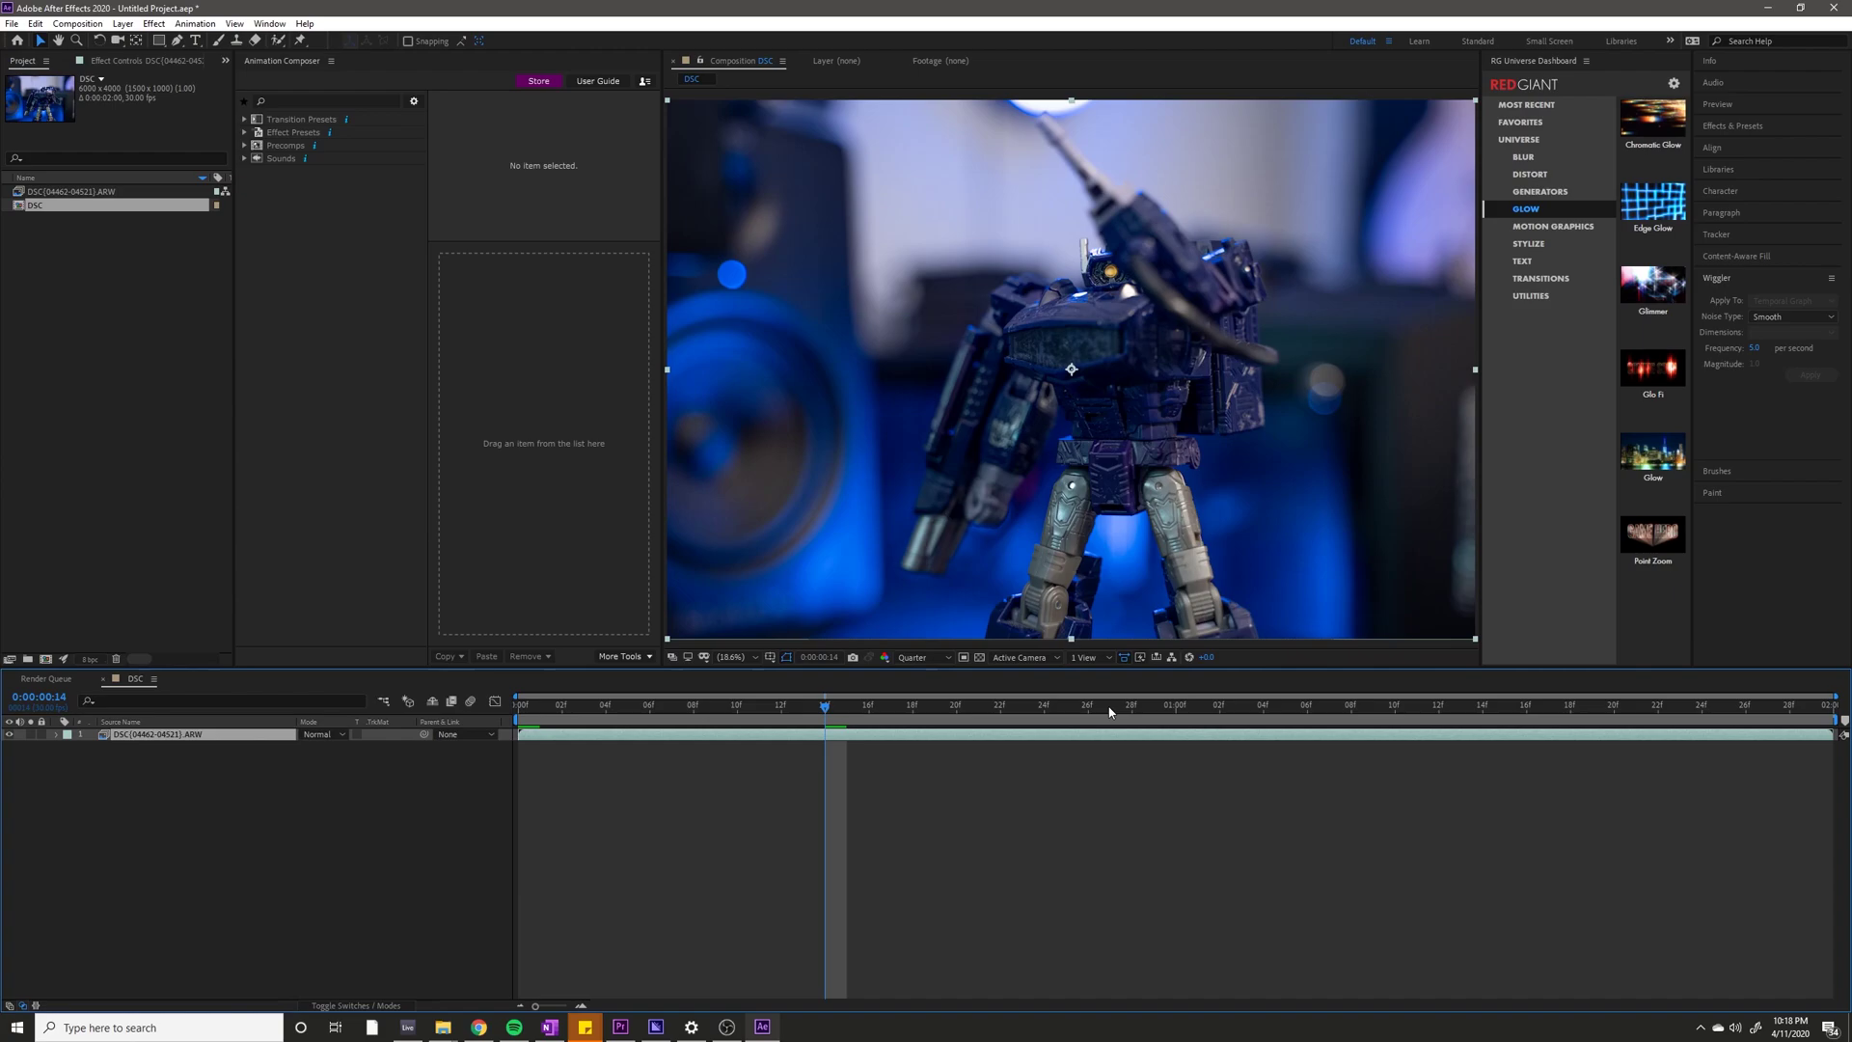
pyautogui.click(772, 785)
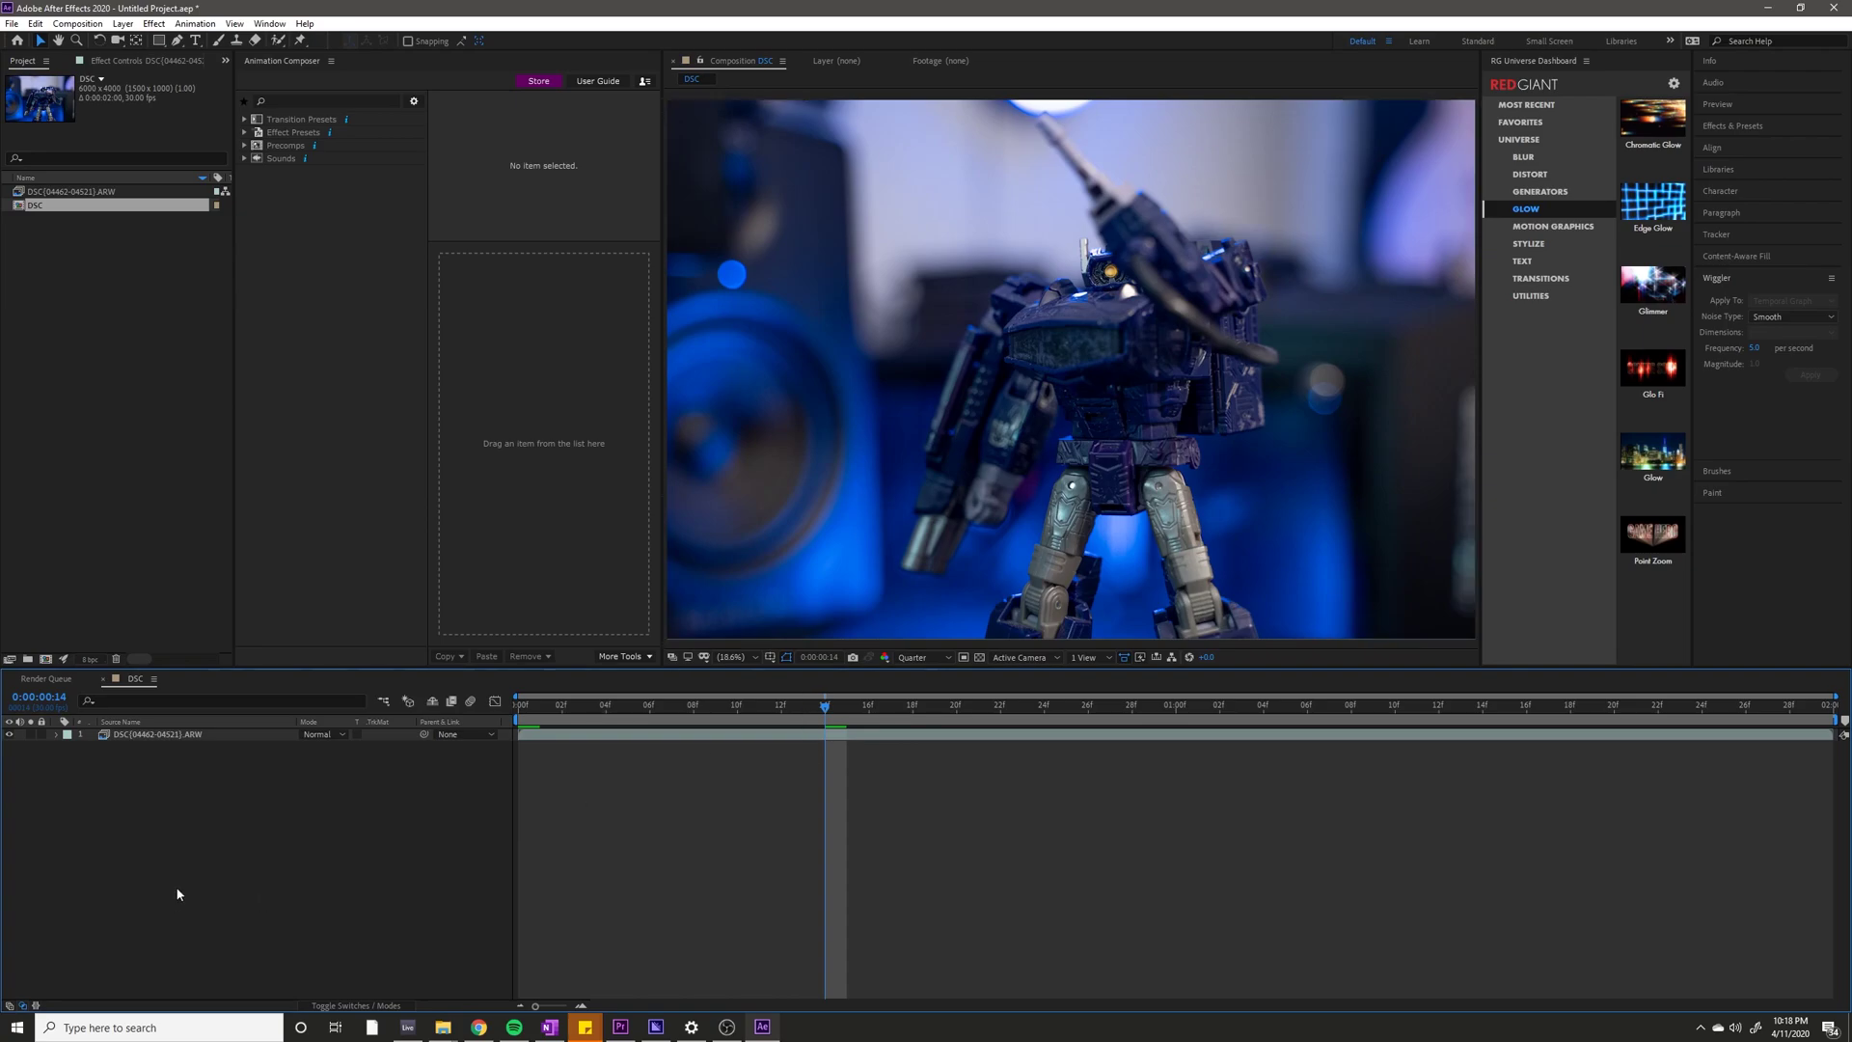
# Delete the DSC composition and select the ARW image sequence footage.
pyautogui.click(94, 203)
pyautogui.press('Delete')
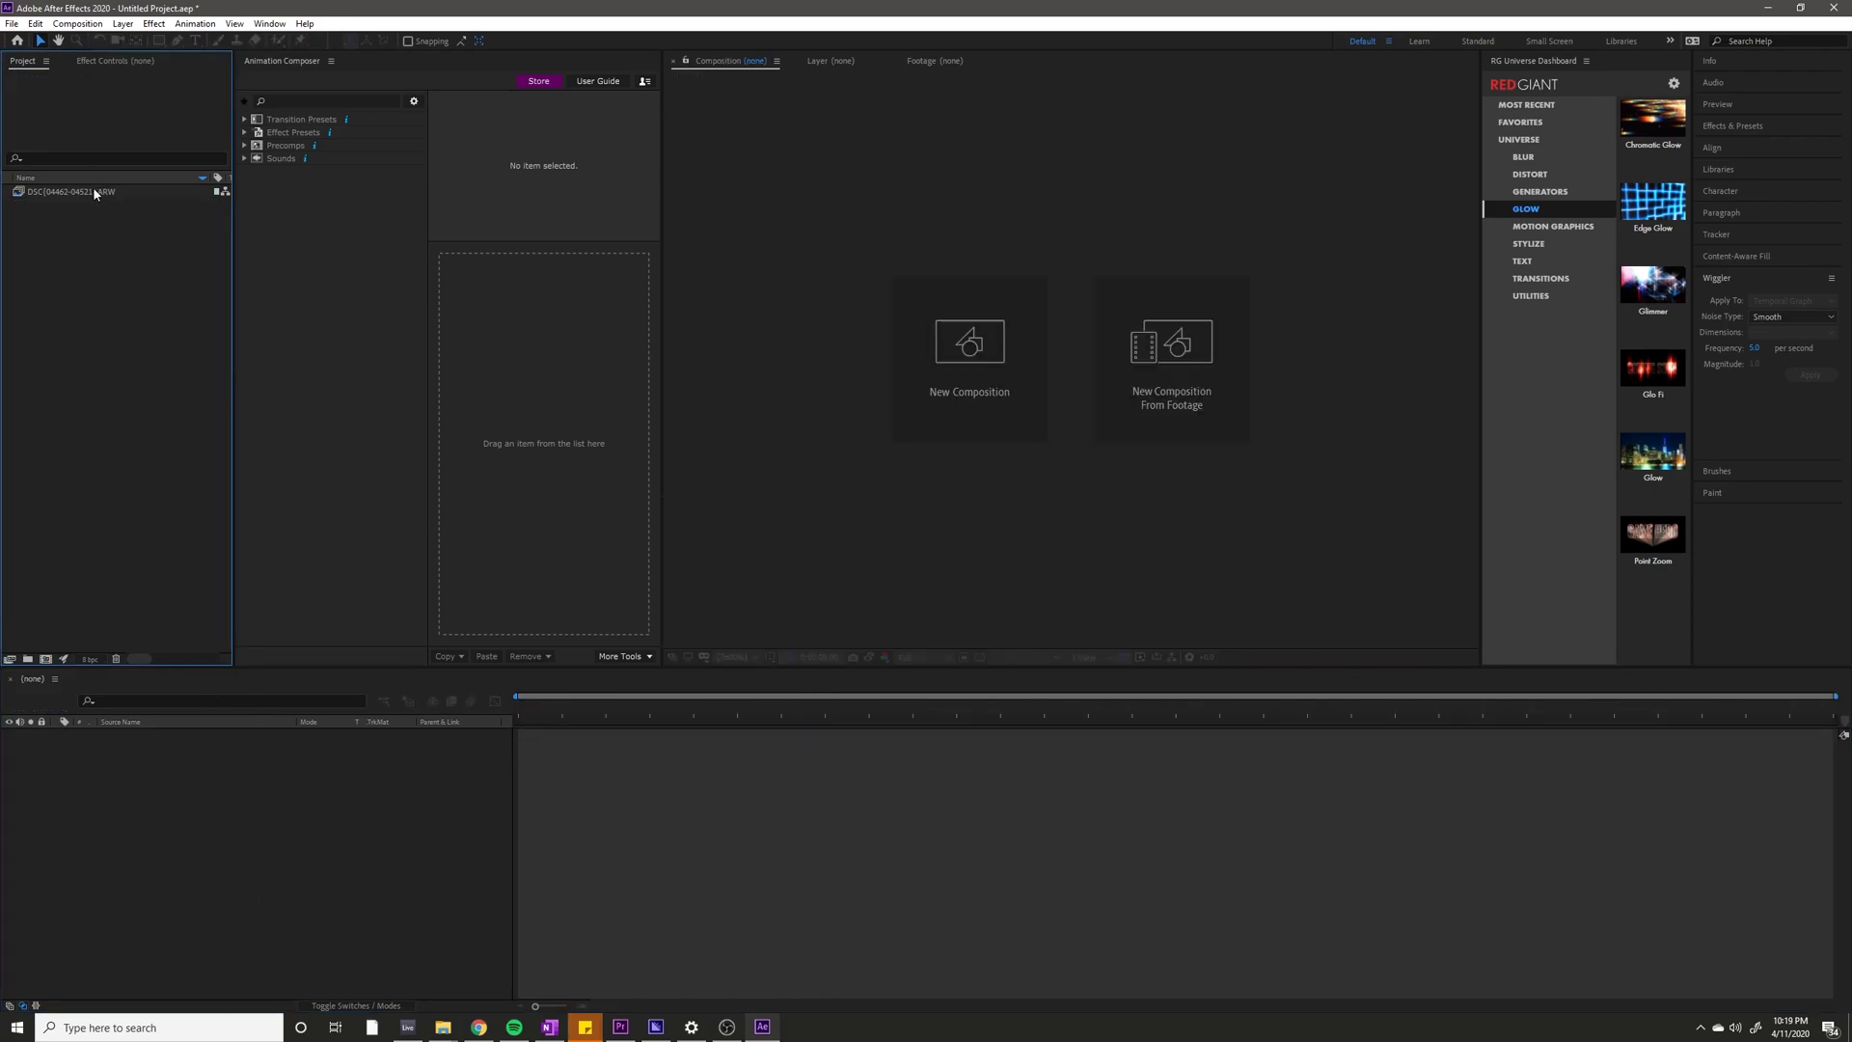
pyautogui.click(97, 192)
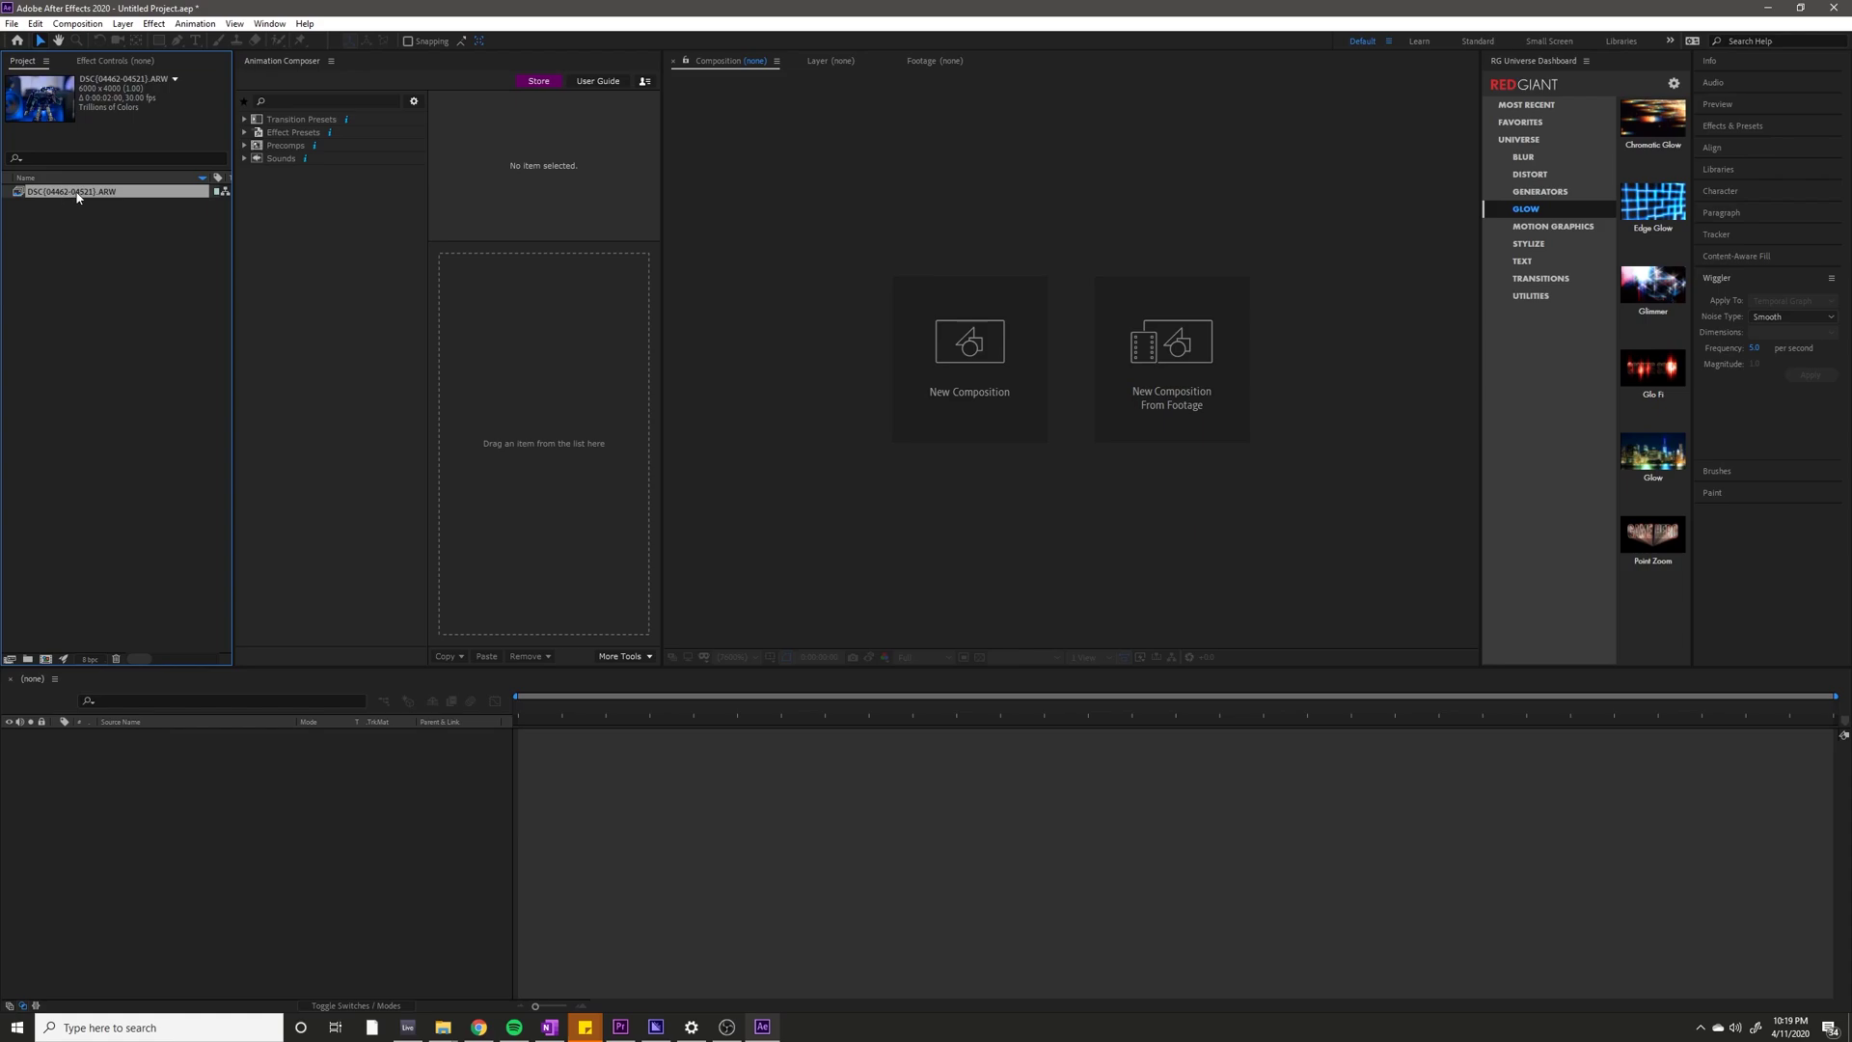
# Create a Movie proxy of the sequence and render it to DSC_1.avi.
pyautogui.rightClick(78, 196)
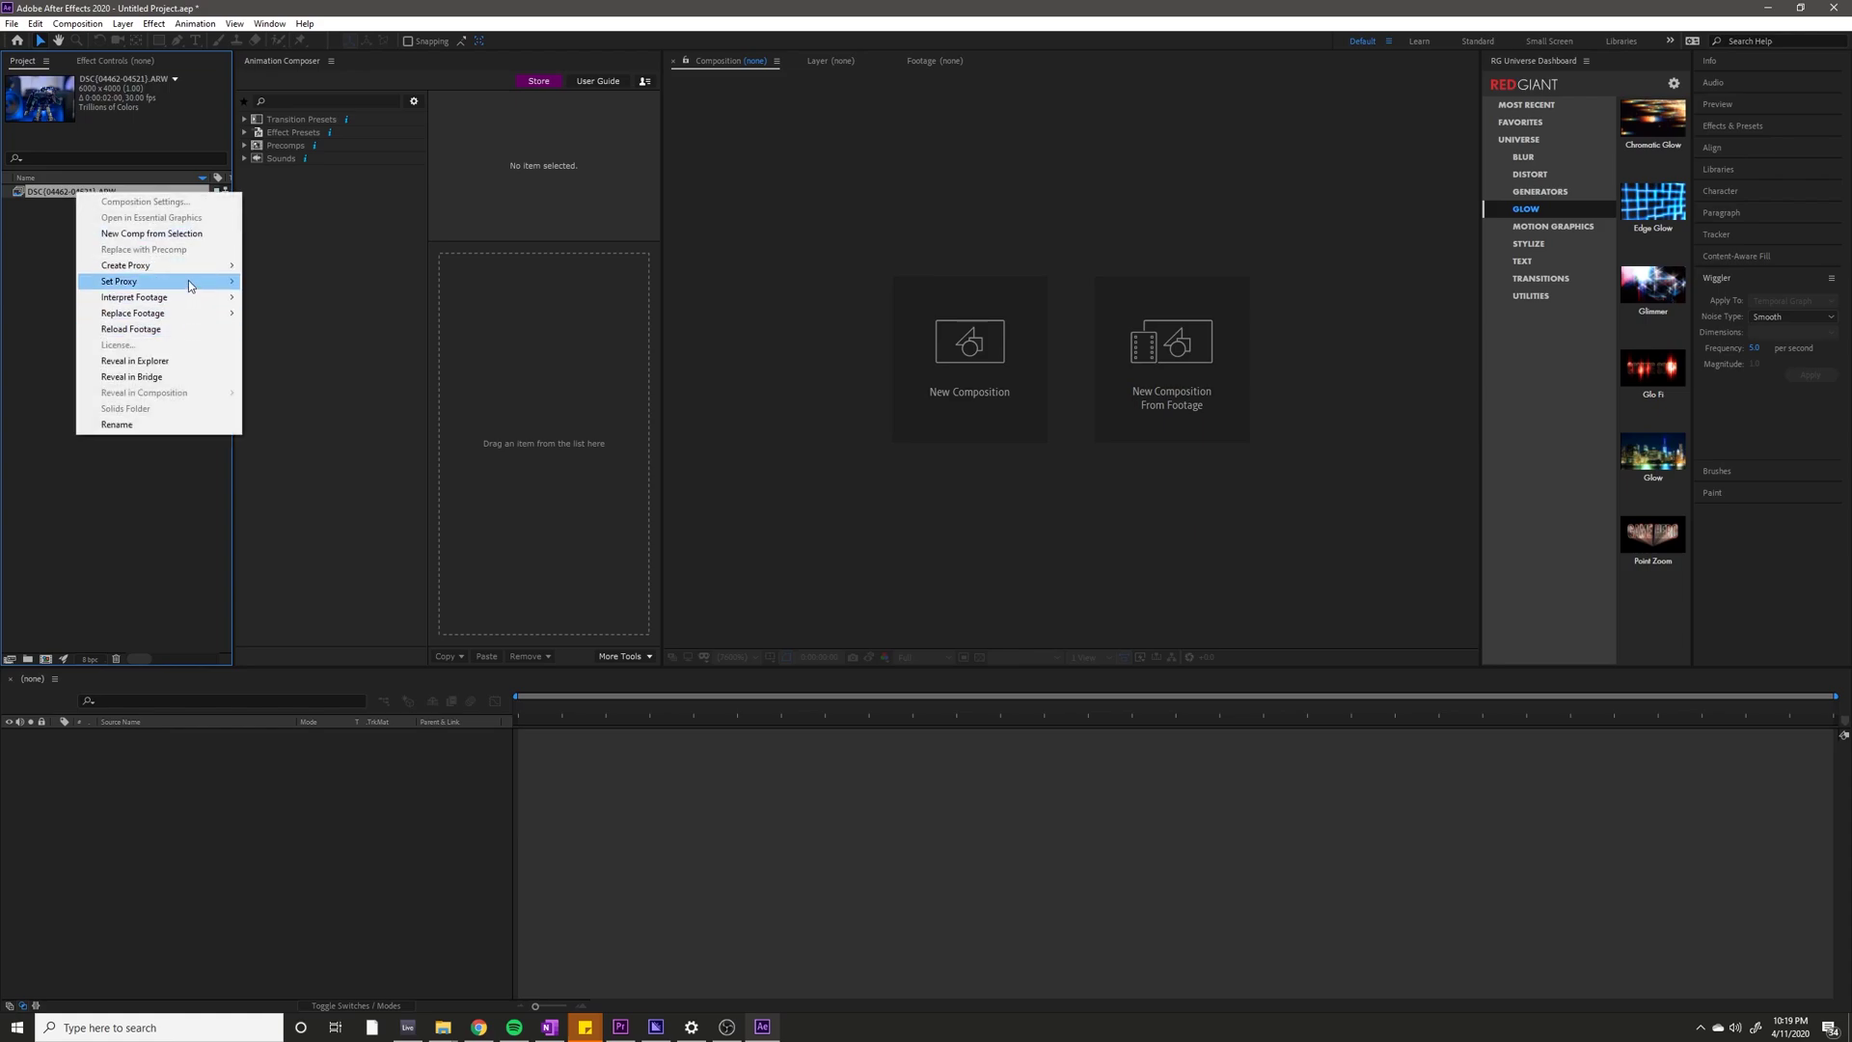
pyautogui.moveTo(193, 266)
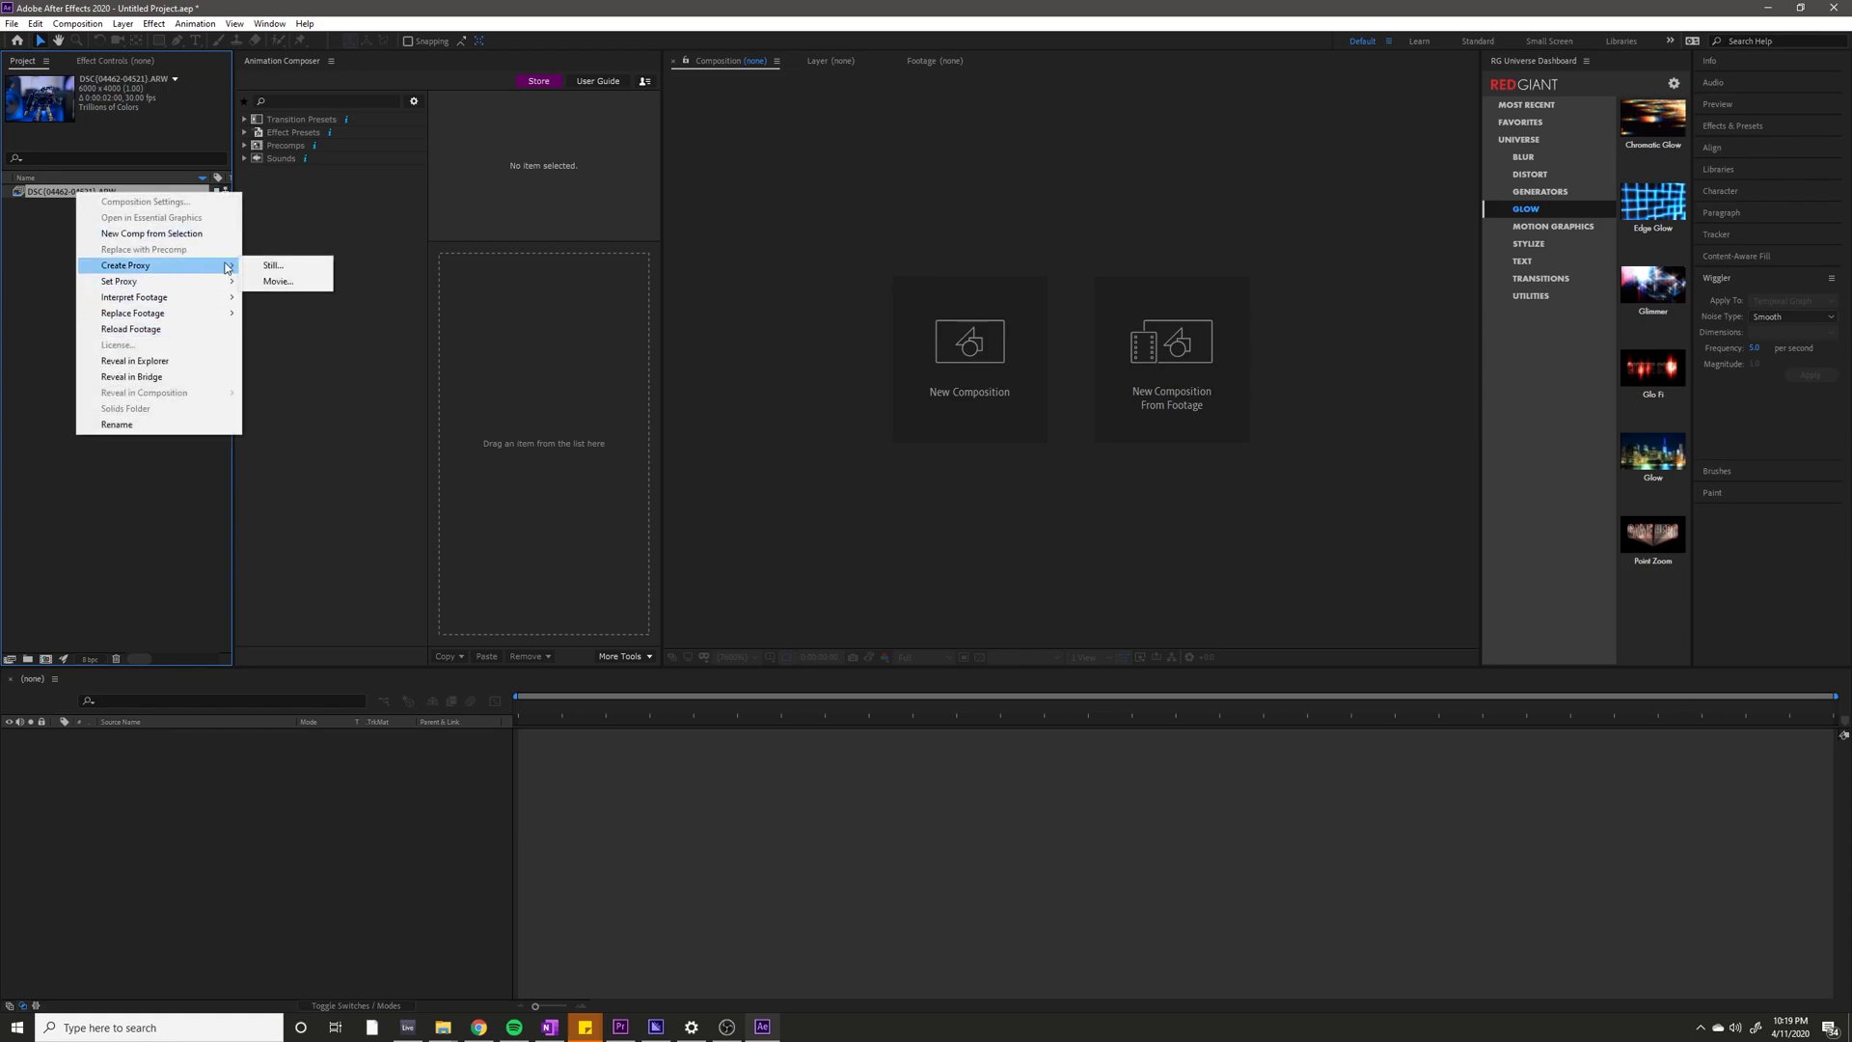
pyautogui.click(301, 285)
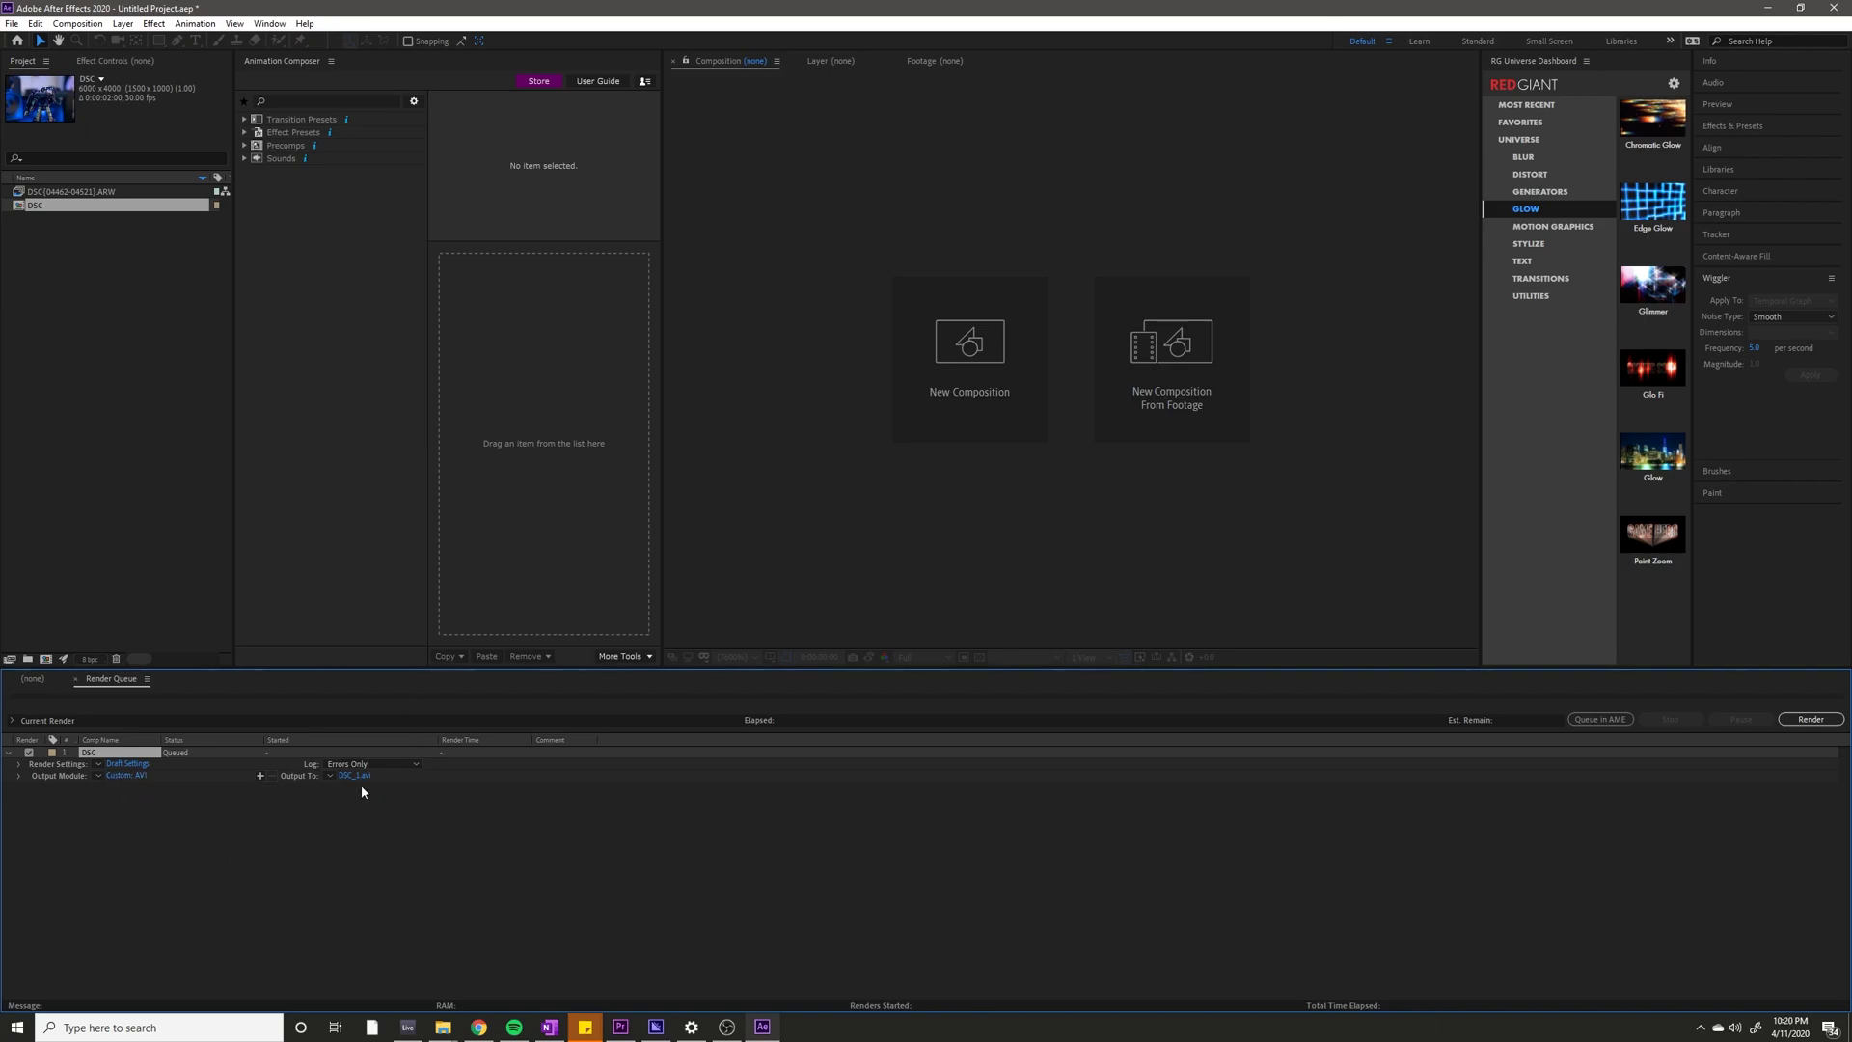
pyautogui.click(1810, 718)
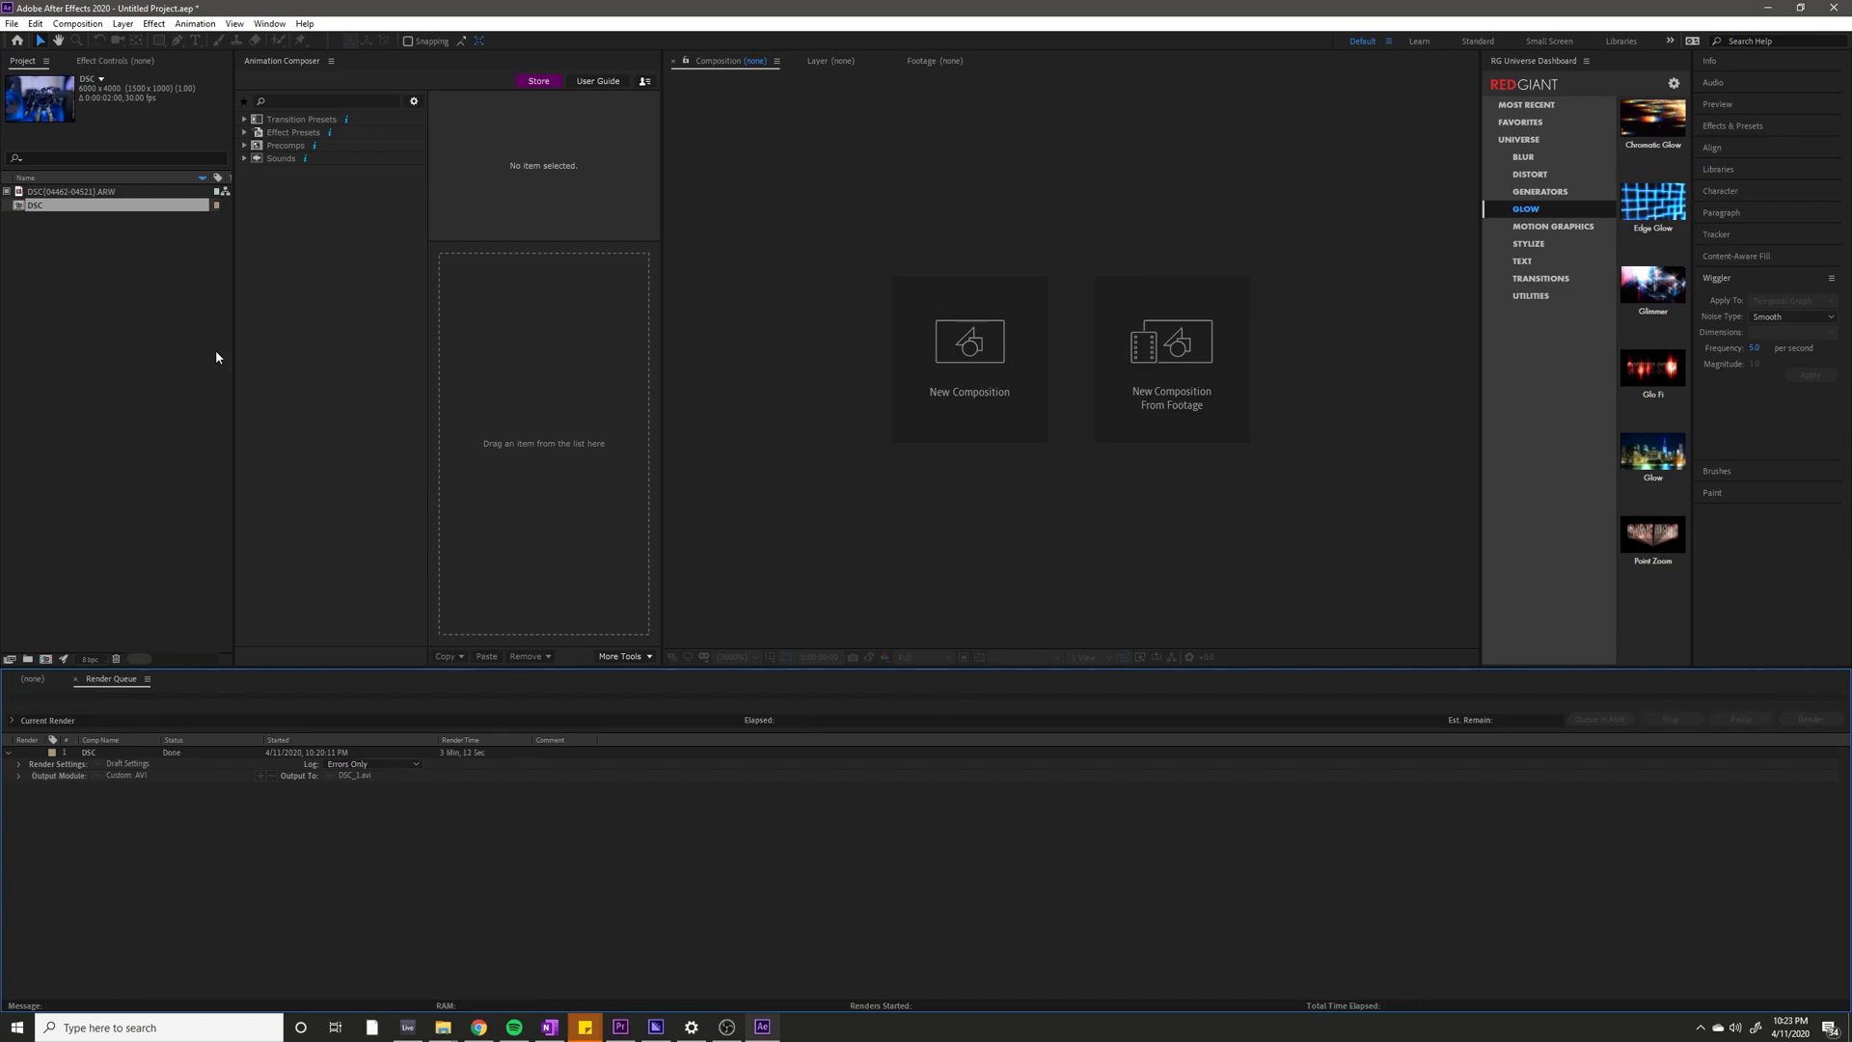
# Inspect the DSC proxy-render comp, delete it with confirmation, and select the ARW footage.
pyautogui.click(173, 340)
pyautogui.click(69, 206)
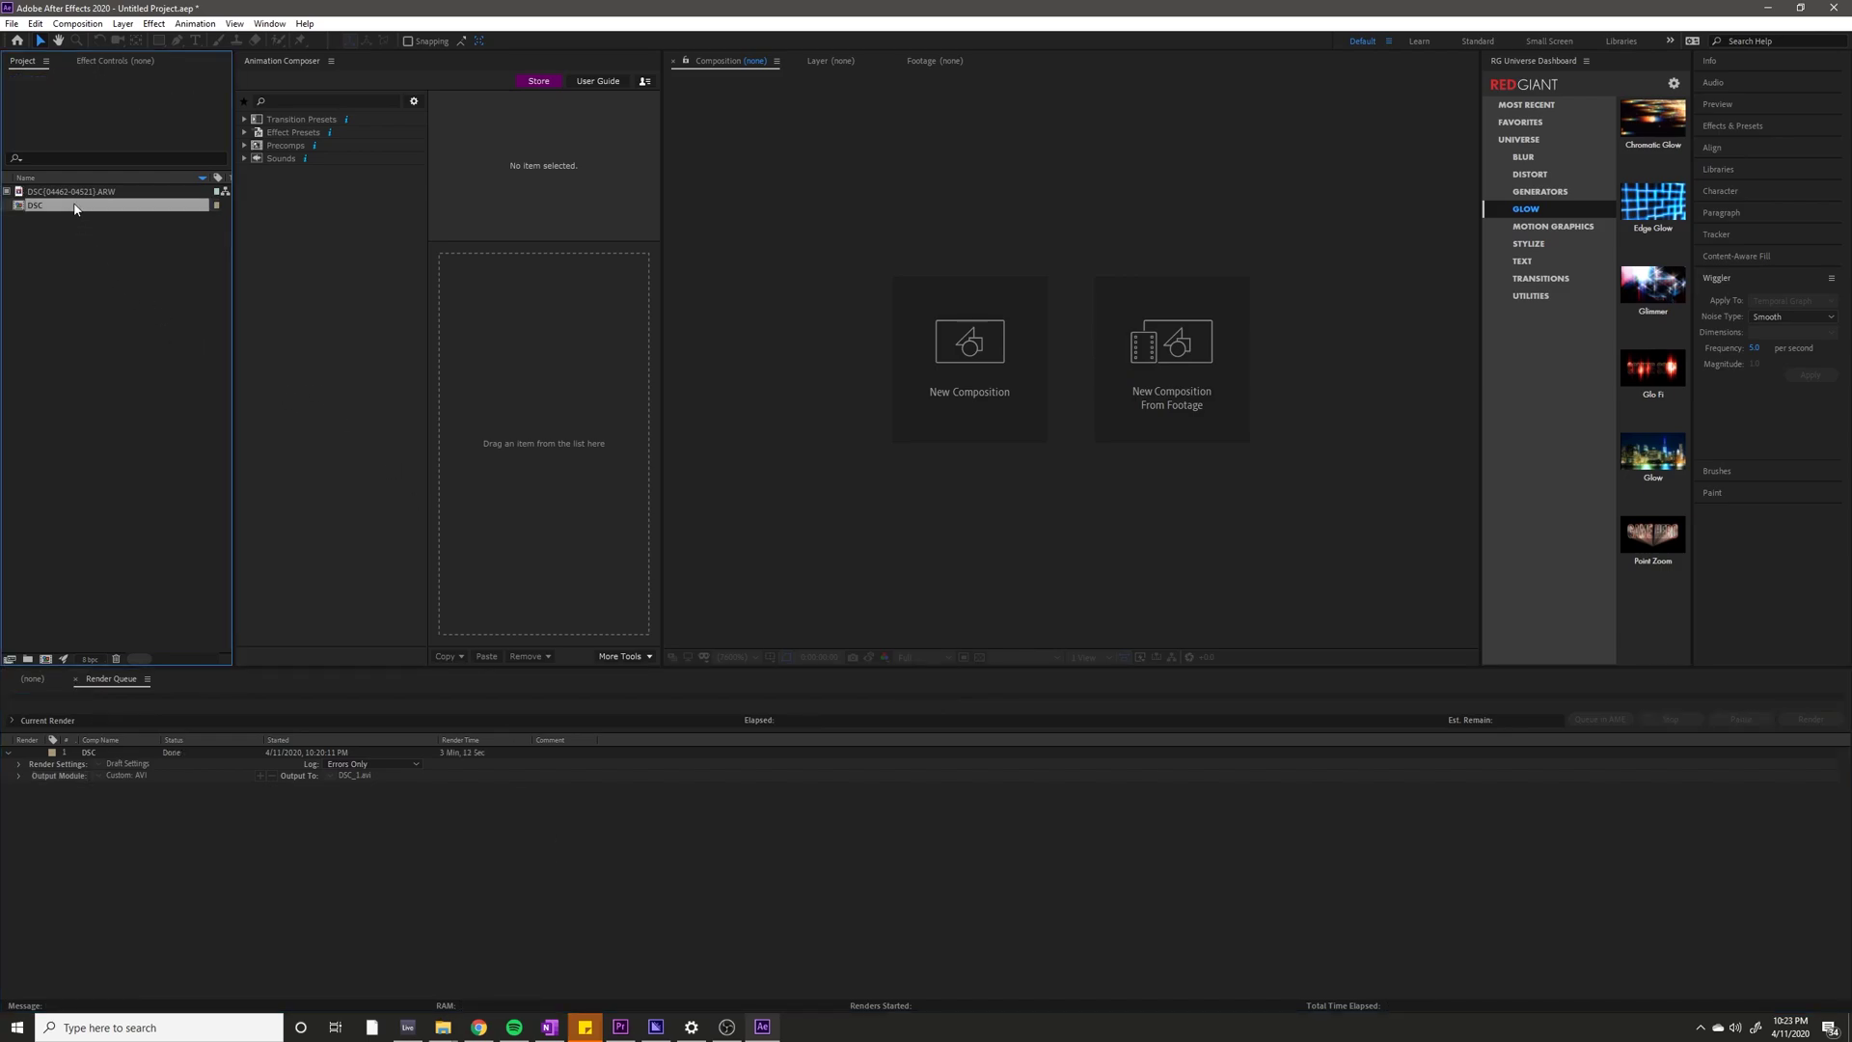
pyautogui.doubleClick(69, 206)
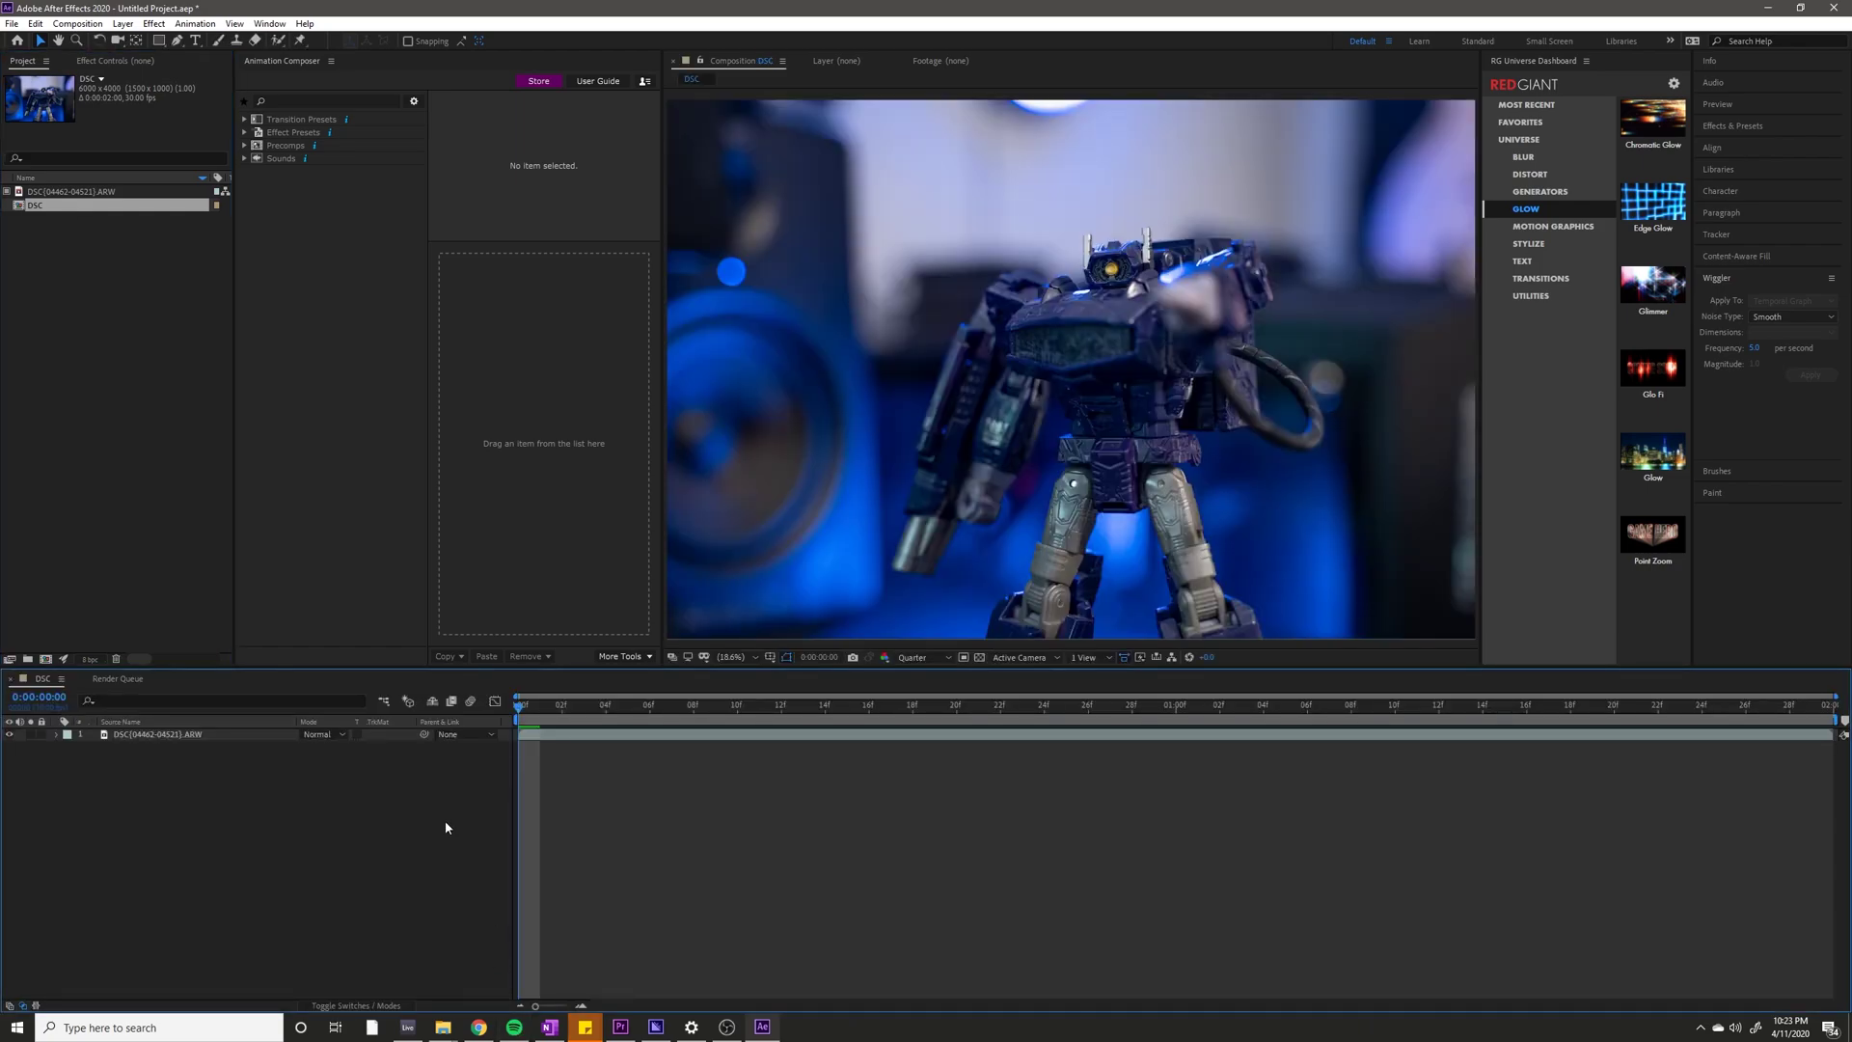
pyautogui.click(199, 339)
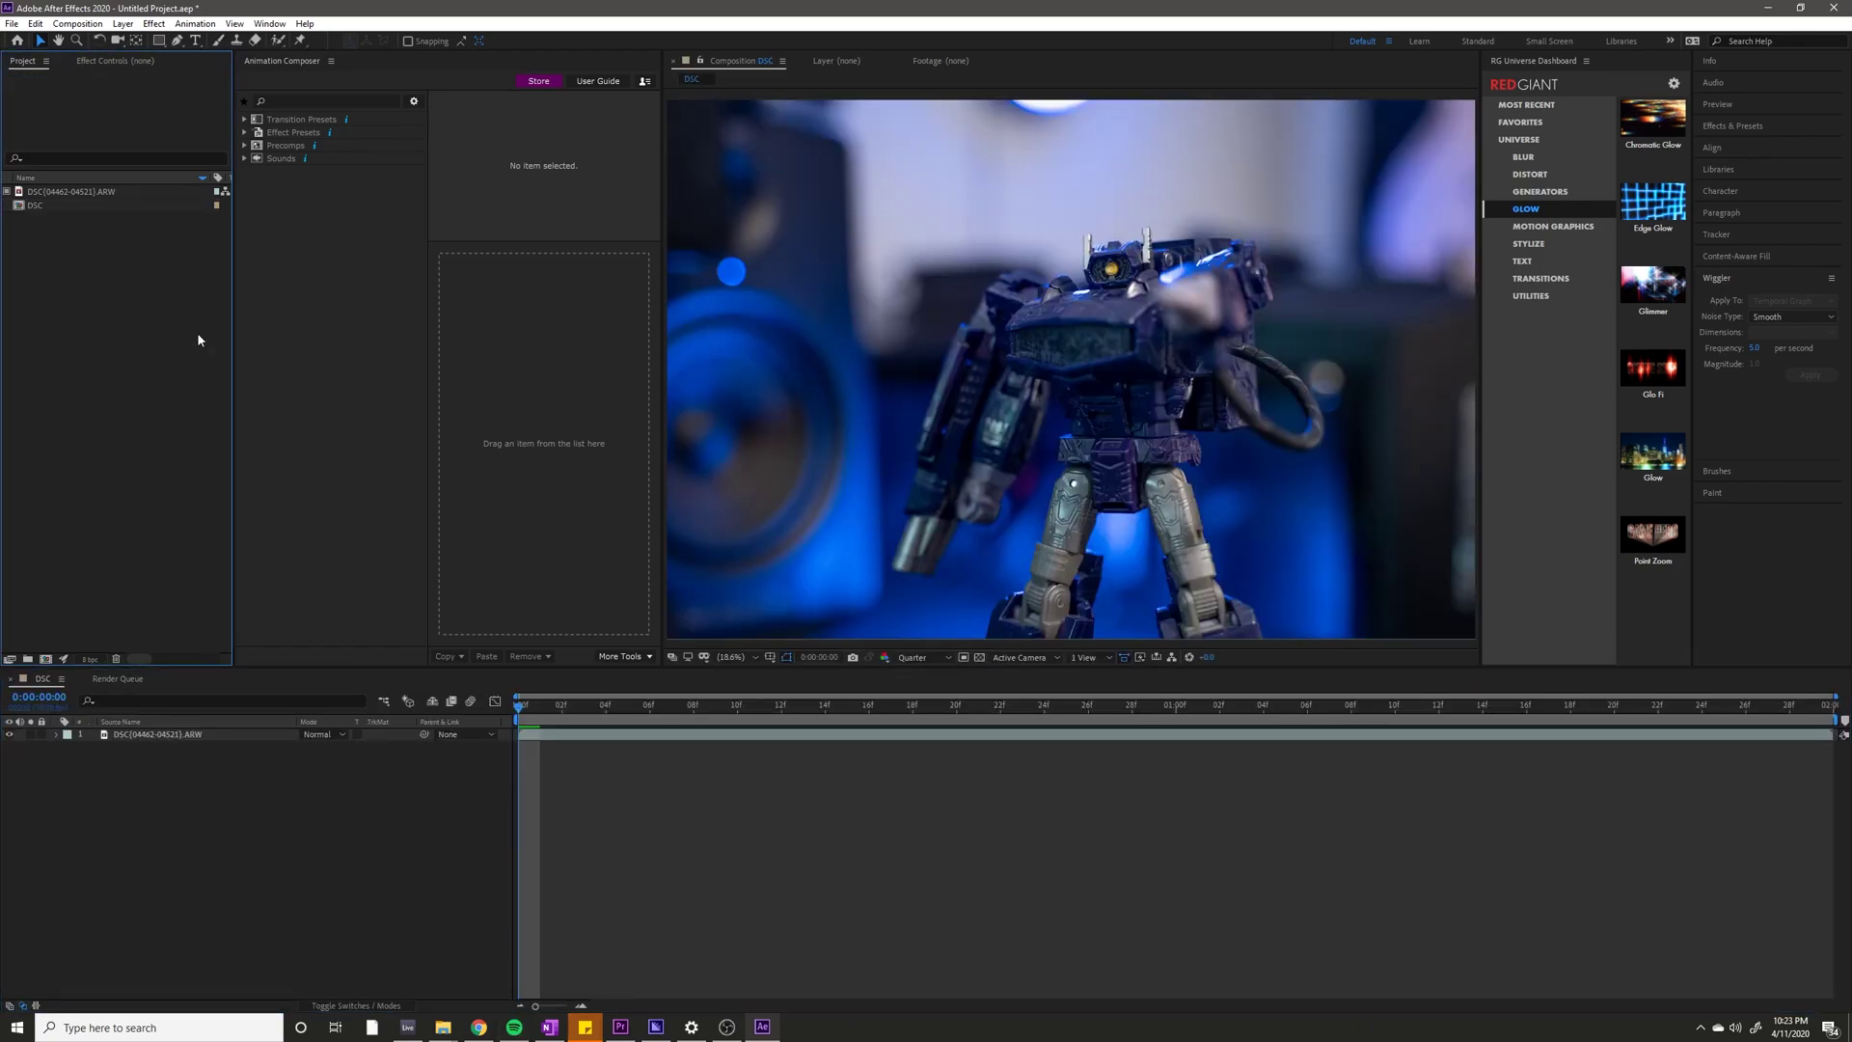
pyautogui.click(98, 207)
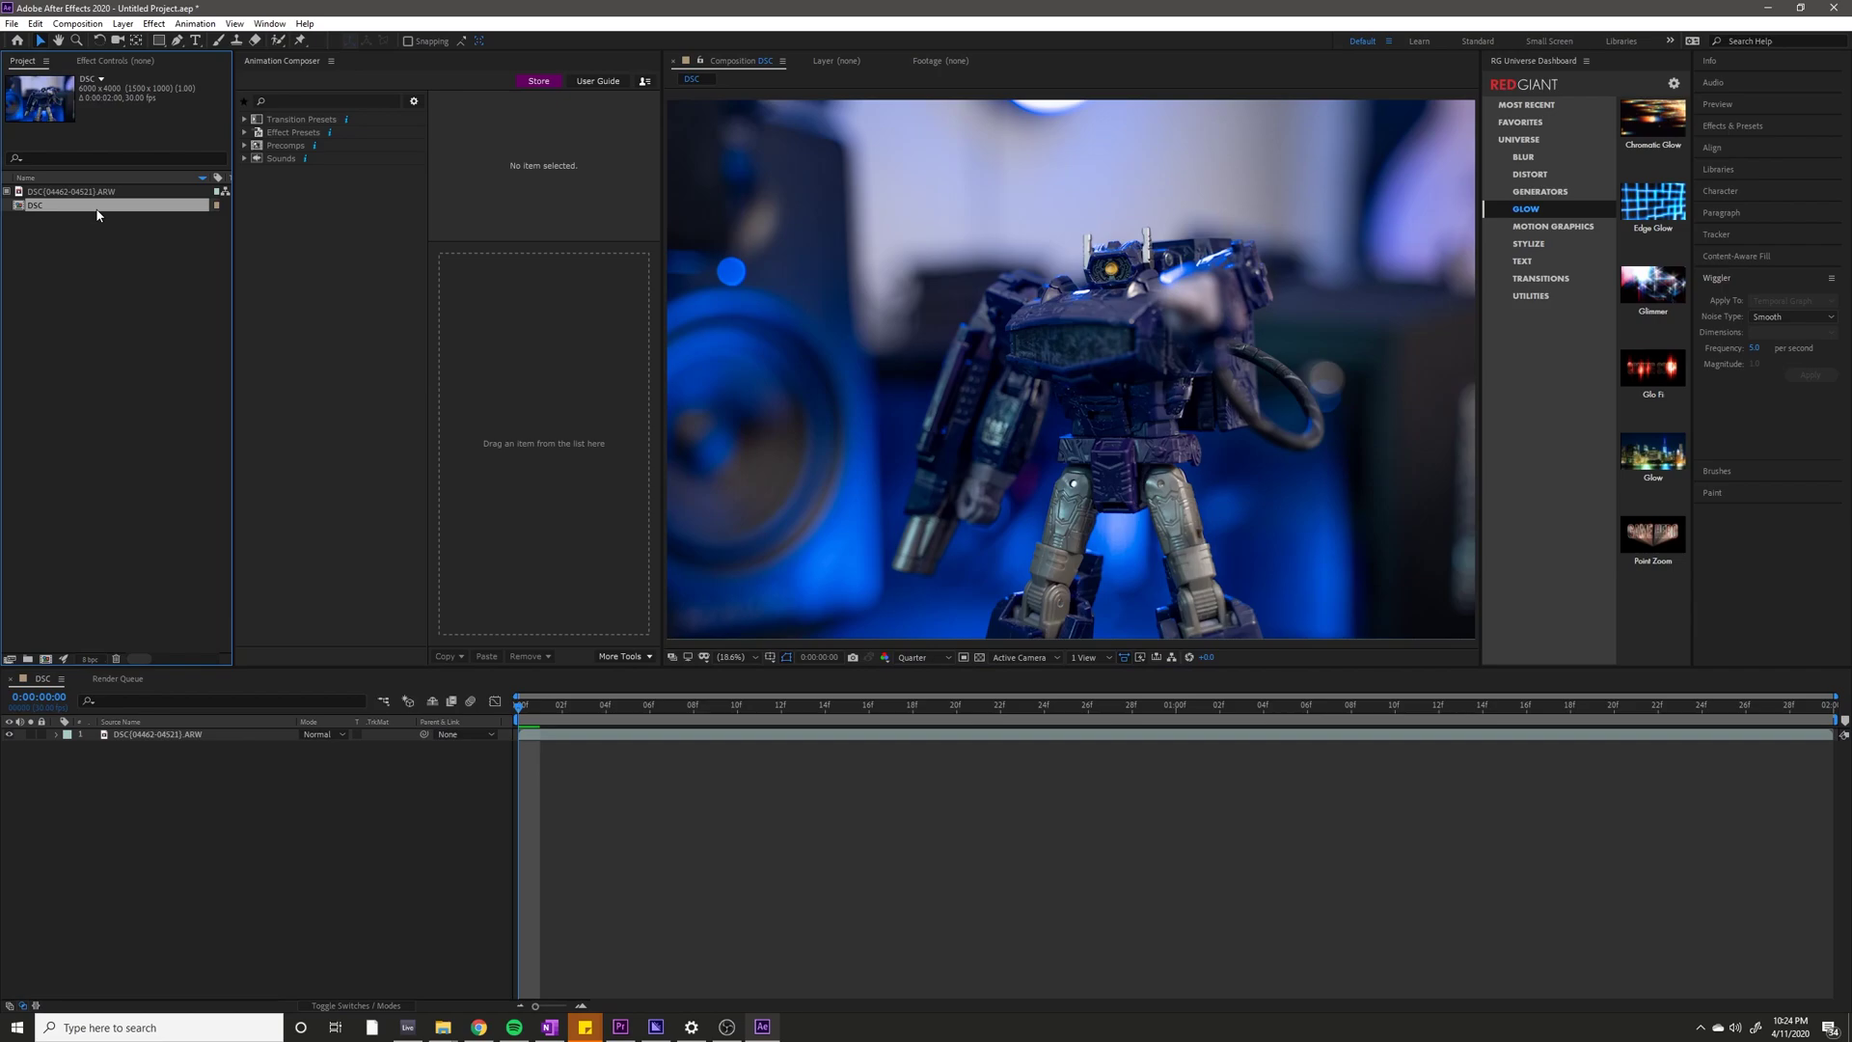
pyautogui.press('Delete')
pyautogui.press('Return')
pyautogui.click(94, 193)
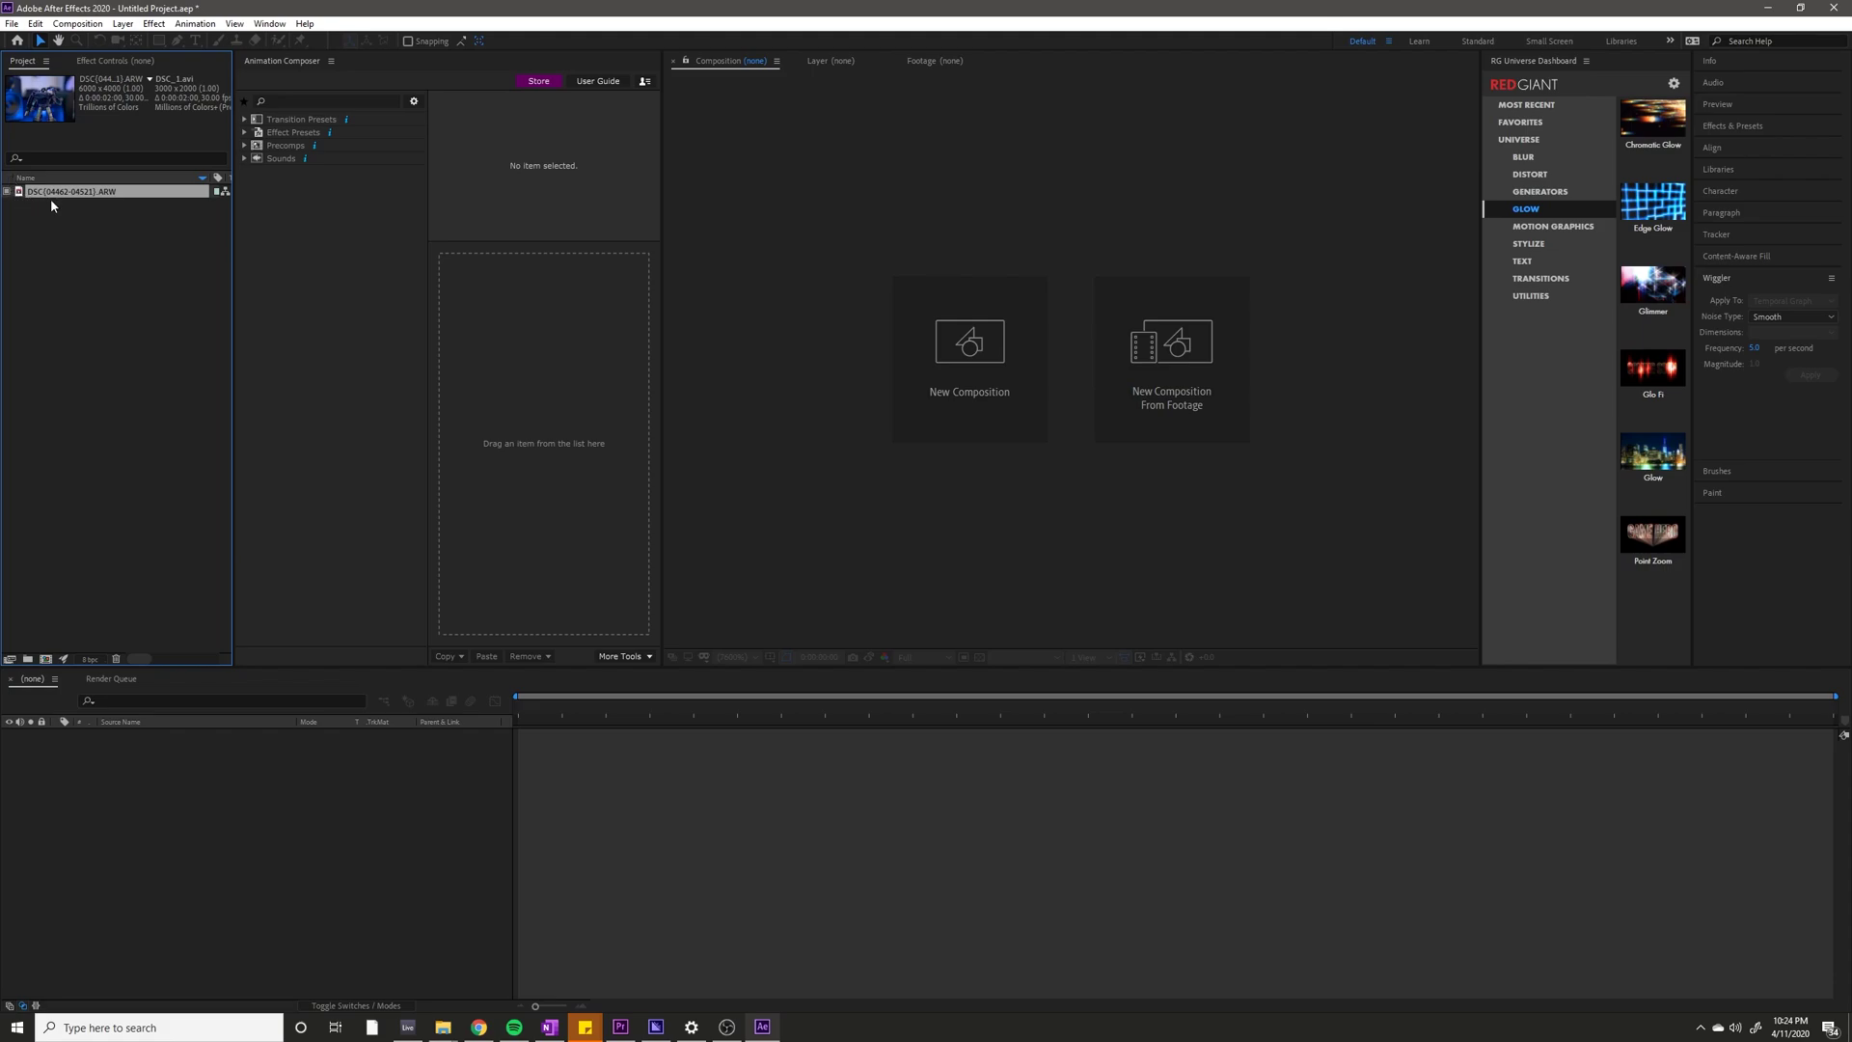
# Make a new DSC comp from the proxied sequence, scrub it, and preview playback.
pyautogui.moveTo(51, 194); pyautogui.dragTo(45, 658)
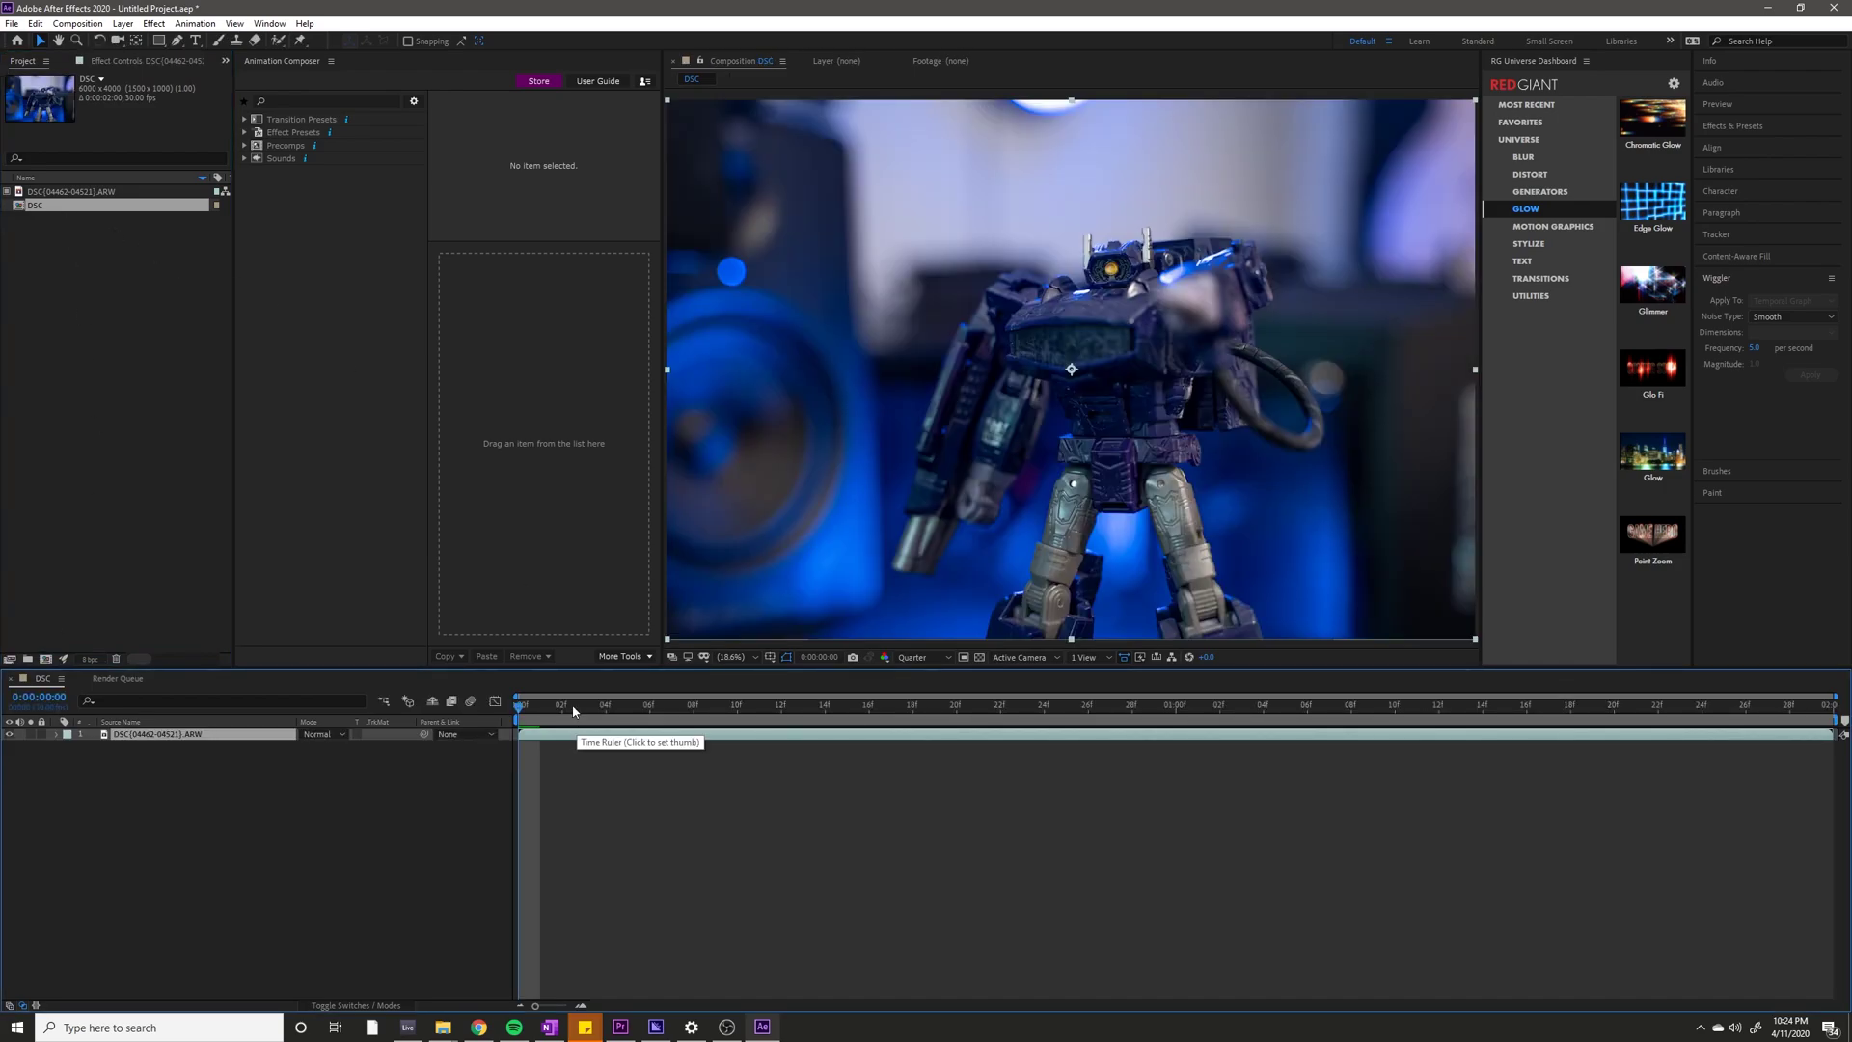
pyautogui.moveTo(573, 711); pyautogui.dragTo(523, 754)
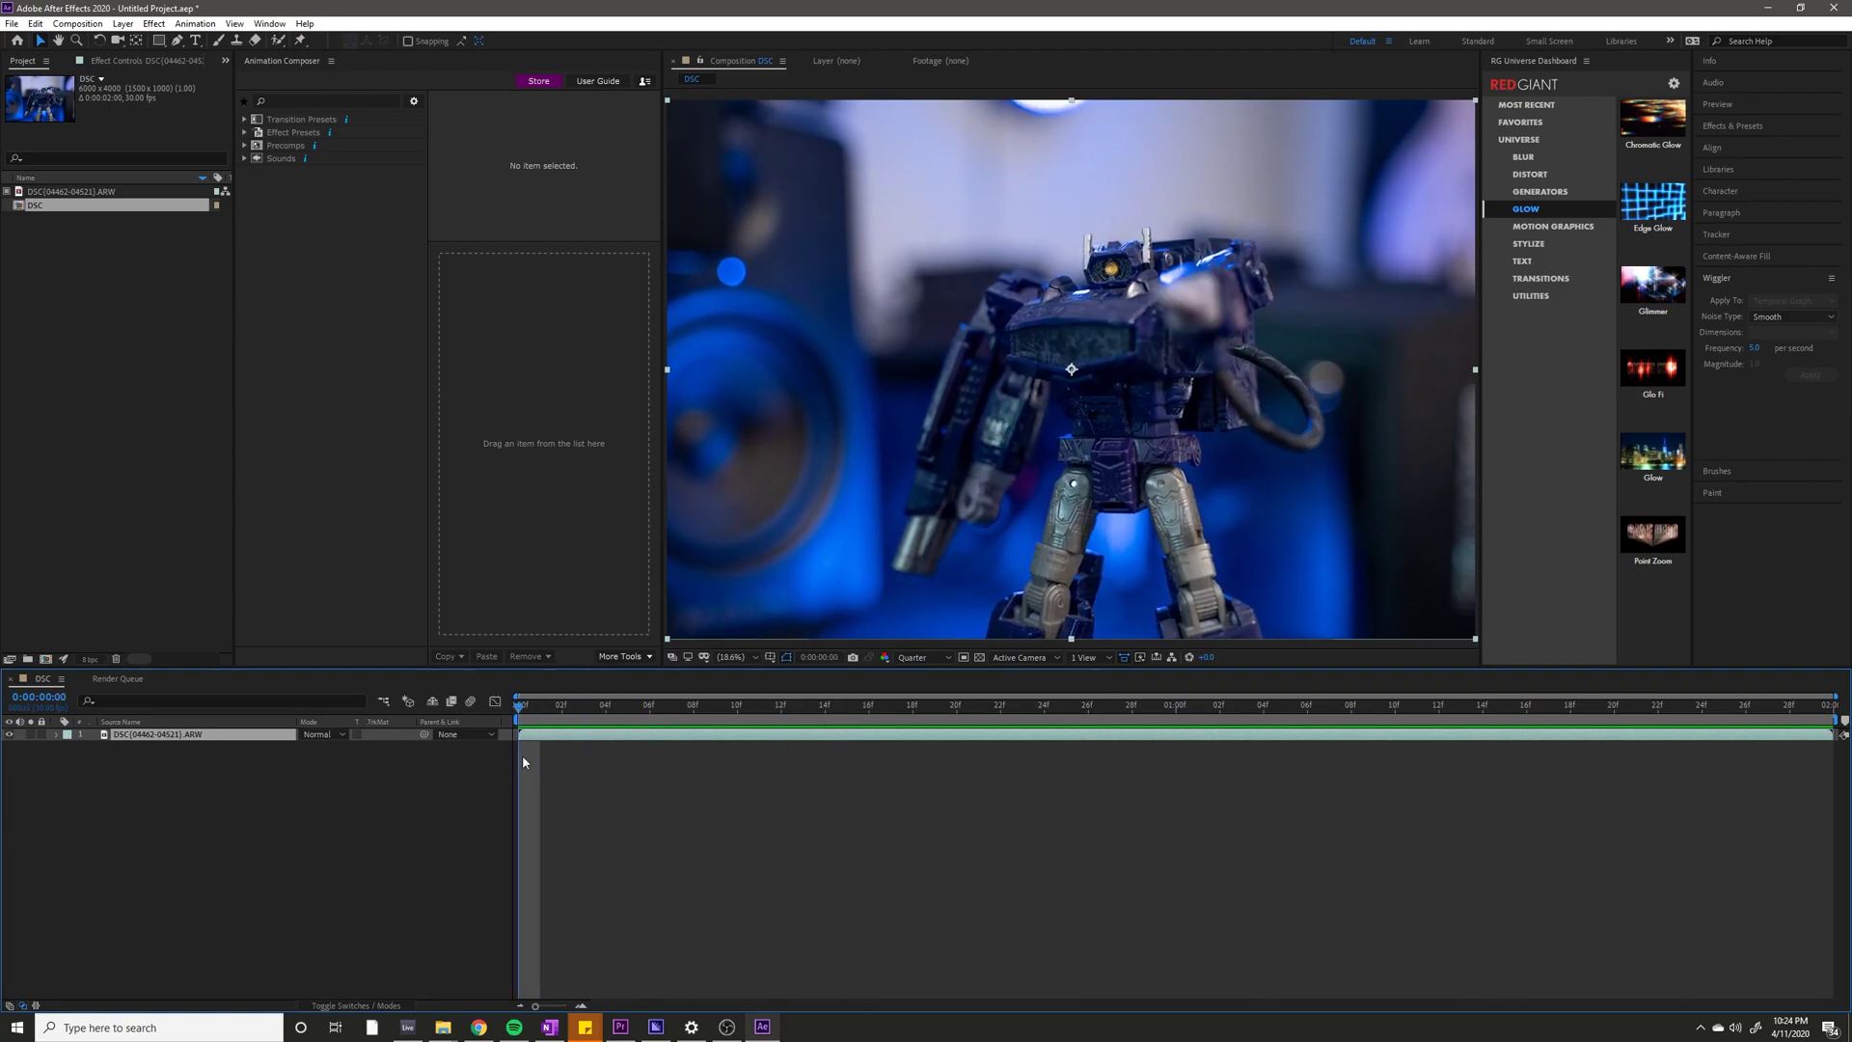
pyautogui.click(800, 712)
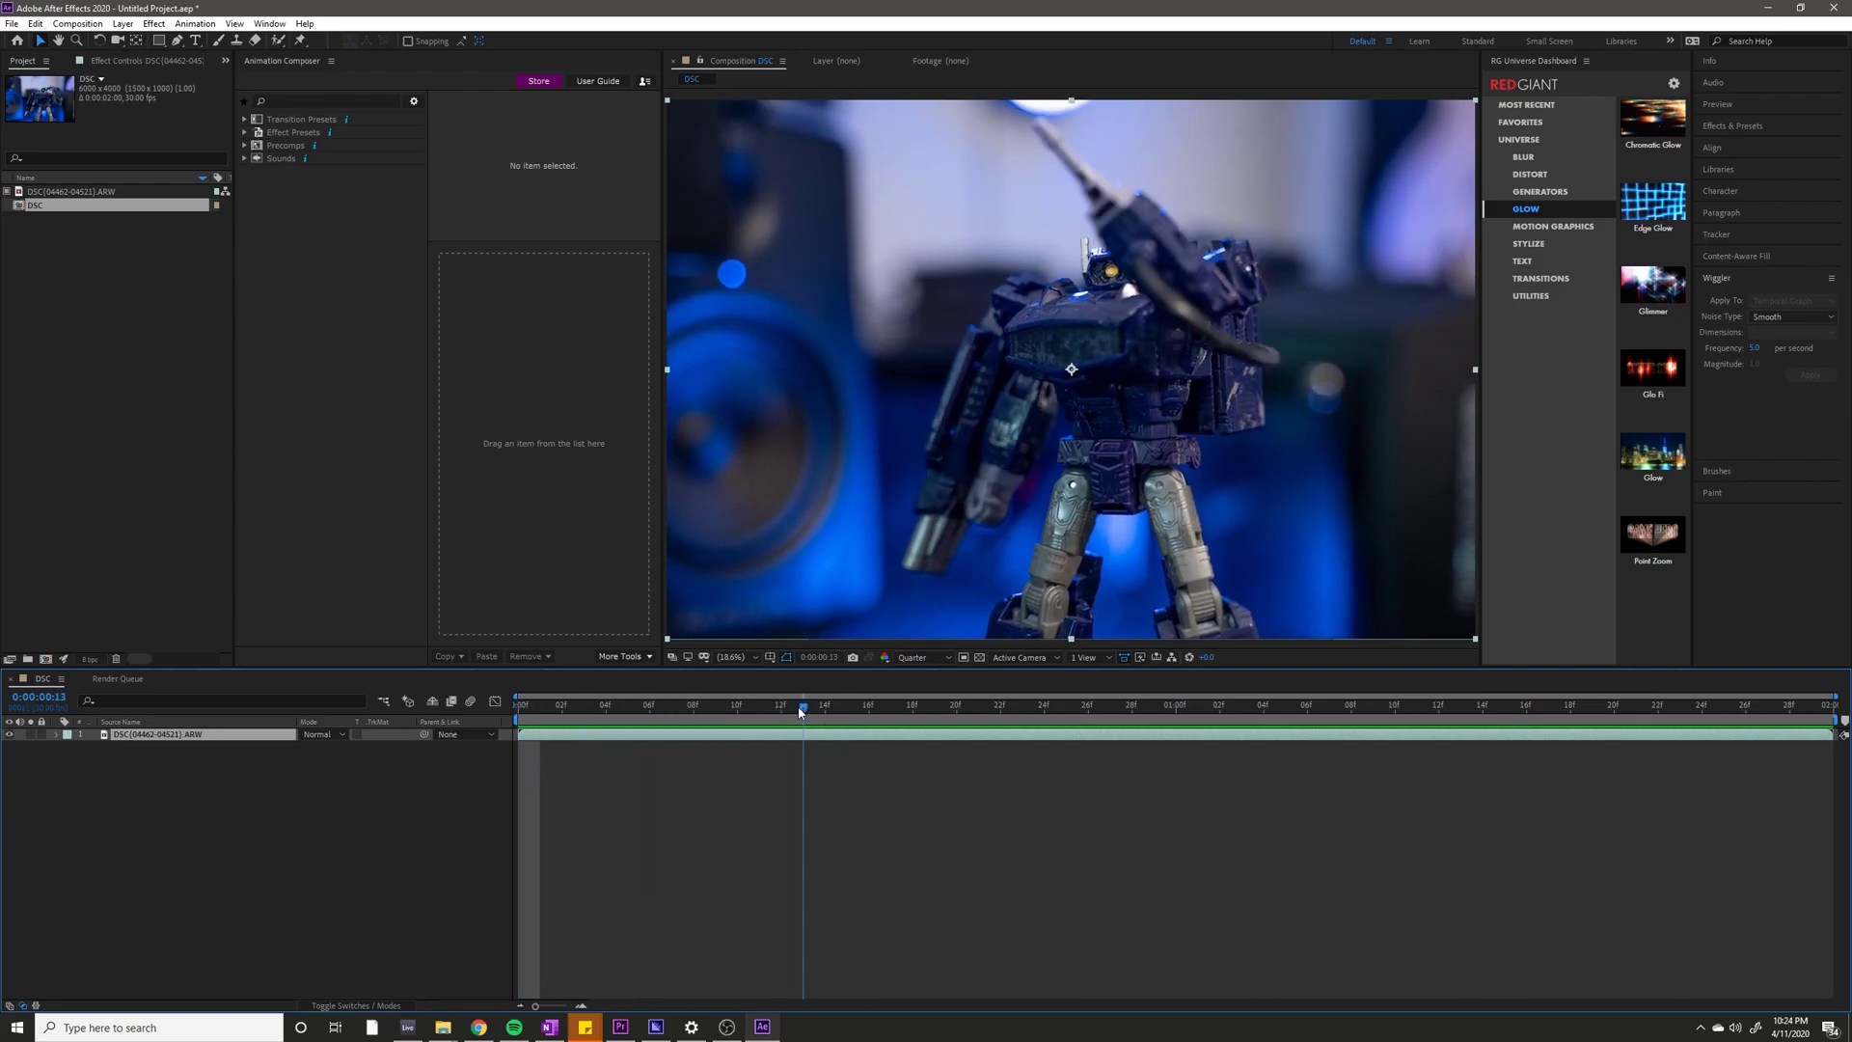
pyautogui.moveTo(800, 712); pyautogui.dragTo(1245, 711)
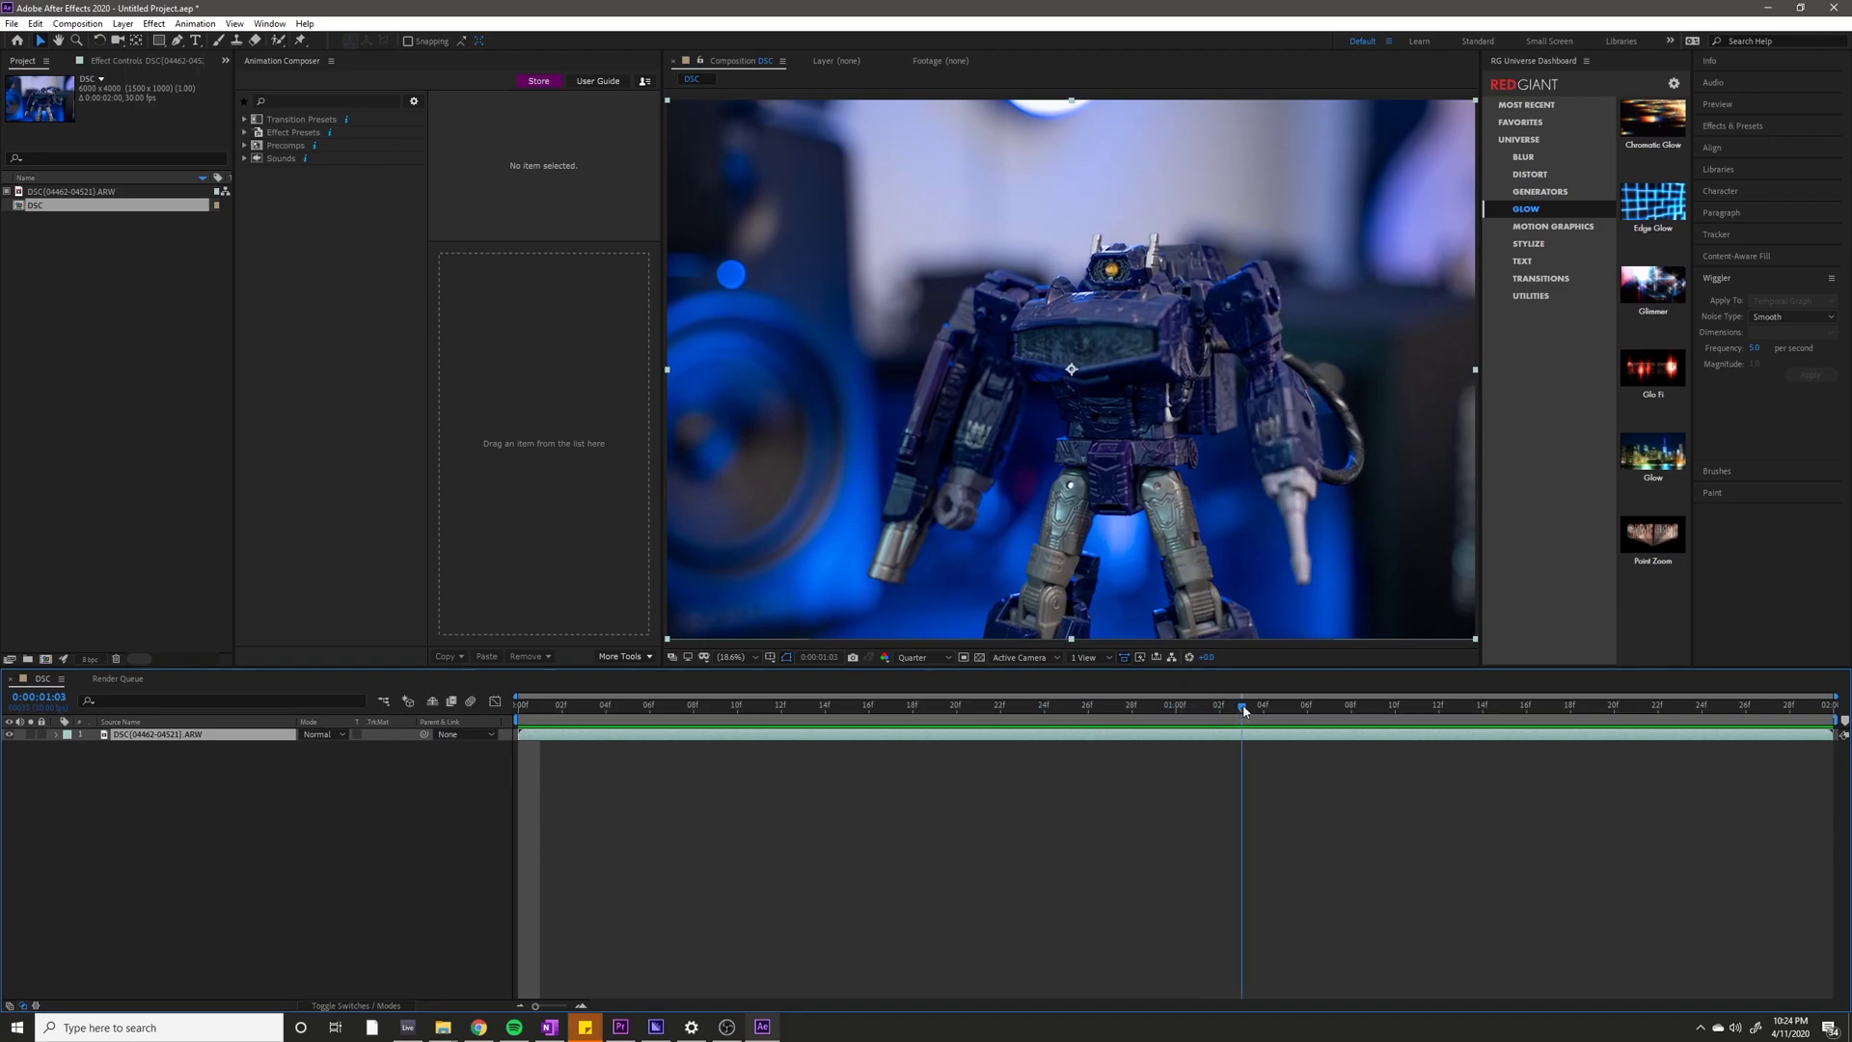
pyautogui.press('space')
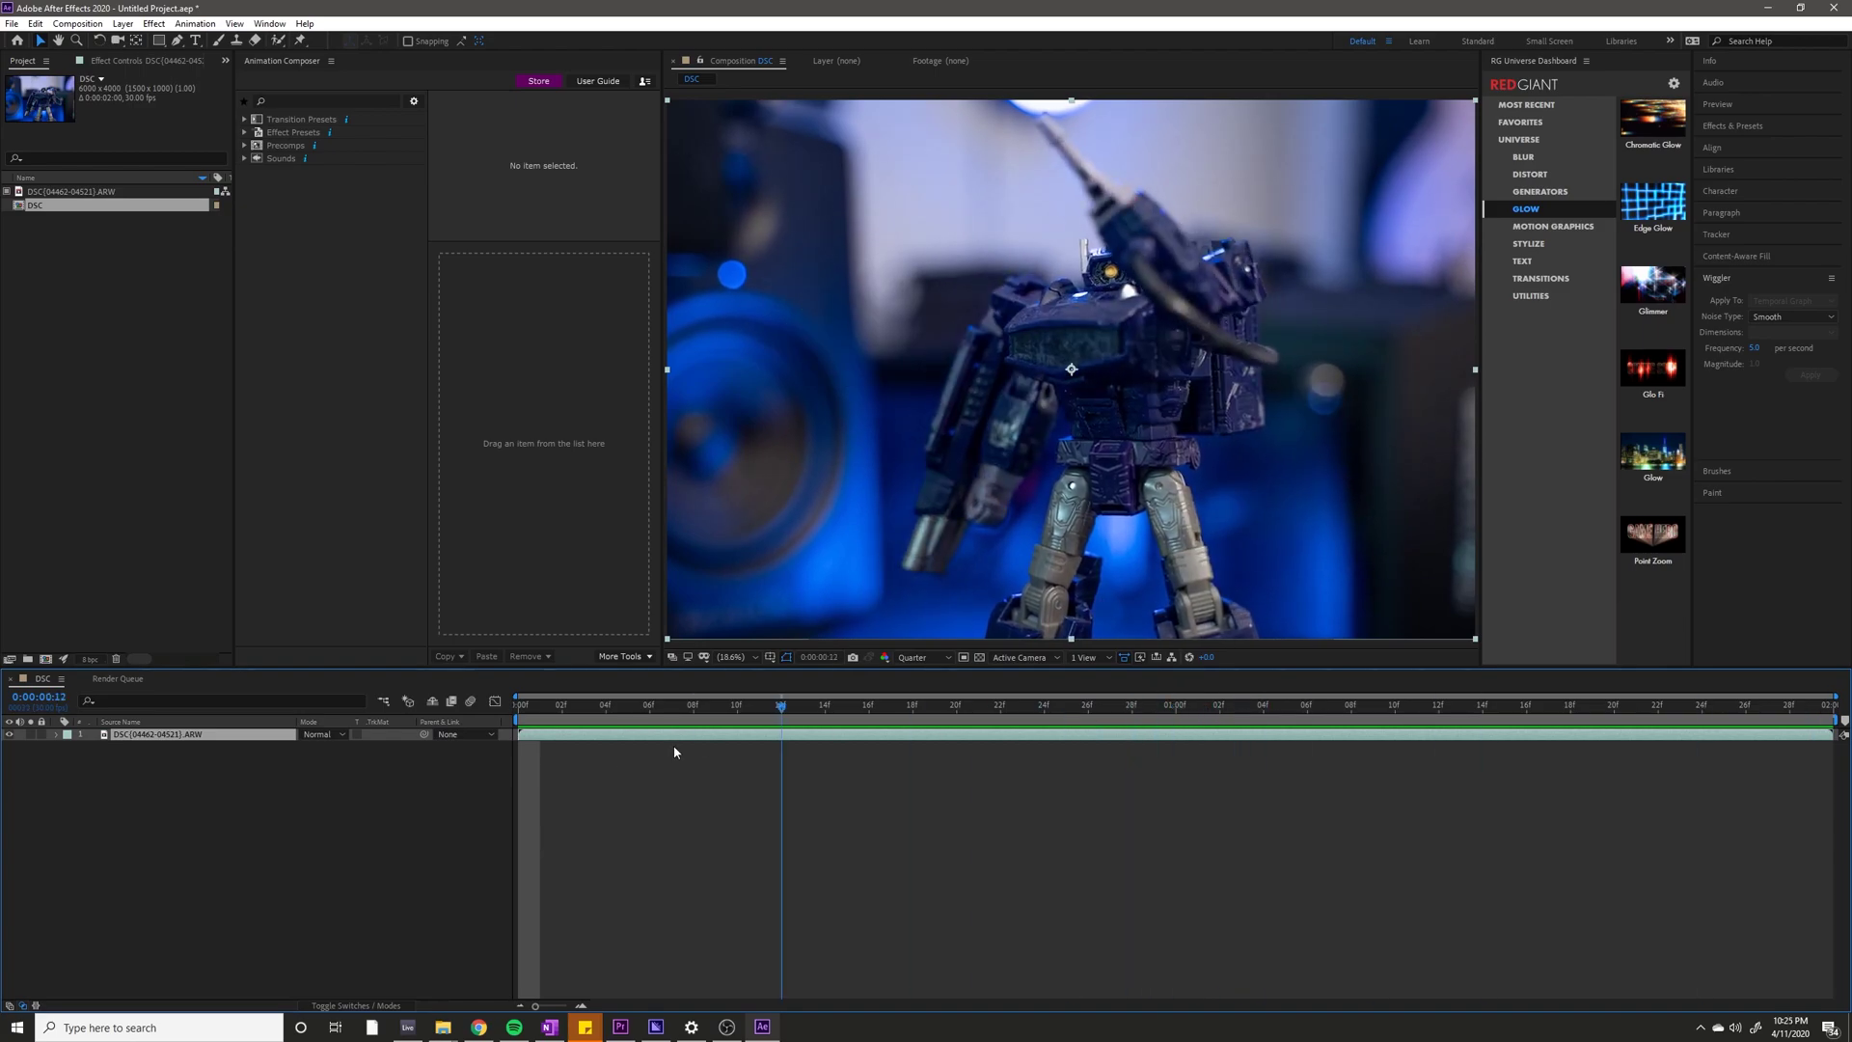
pyautogui.press('.')
pyautogui.press('.')
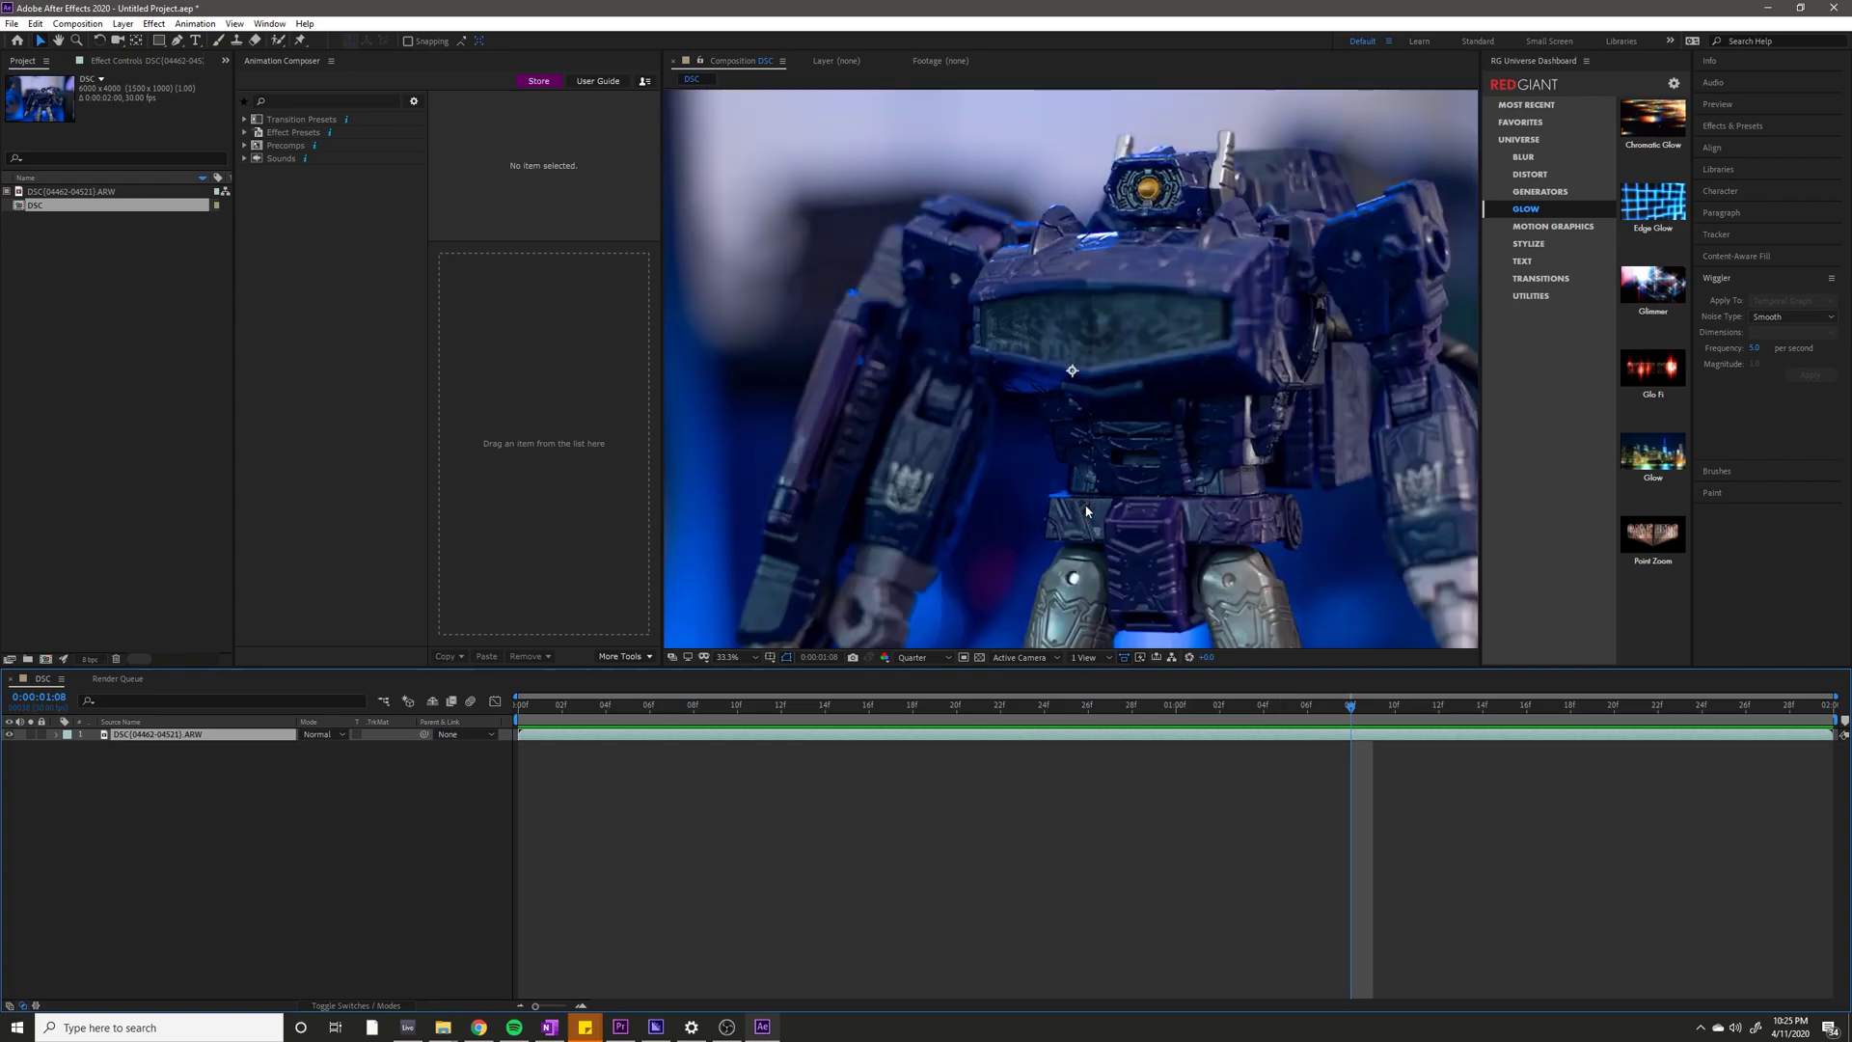
# Pan over the toy's chest, then set the viewer magnification to Fit.
pyautogui.scroll(3, 1148, 402)
pyautogui.scroll(-2, 1146, 386)
pyautogui.moveTo(1146, 386); pyautogui.dragTo(1080, 596)
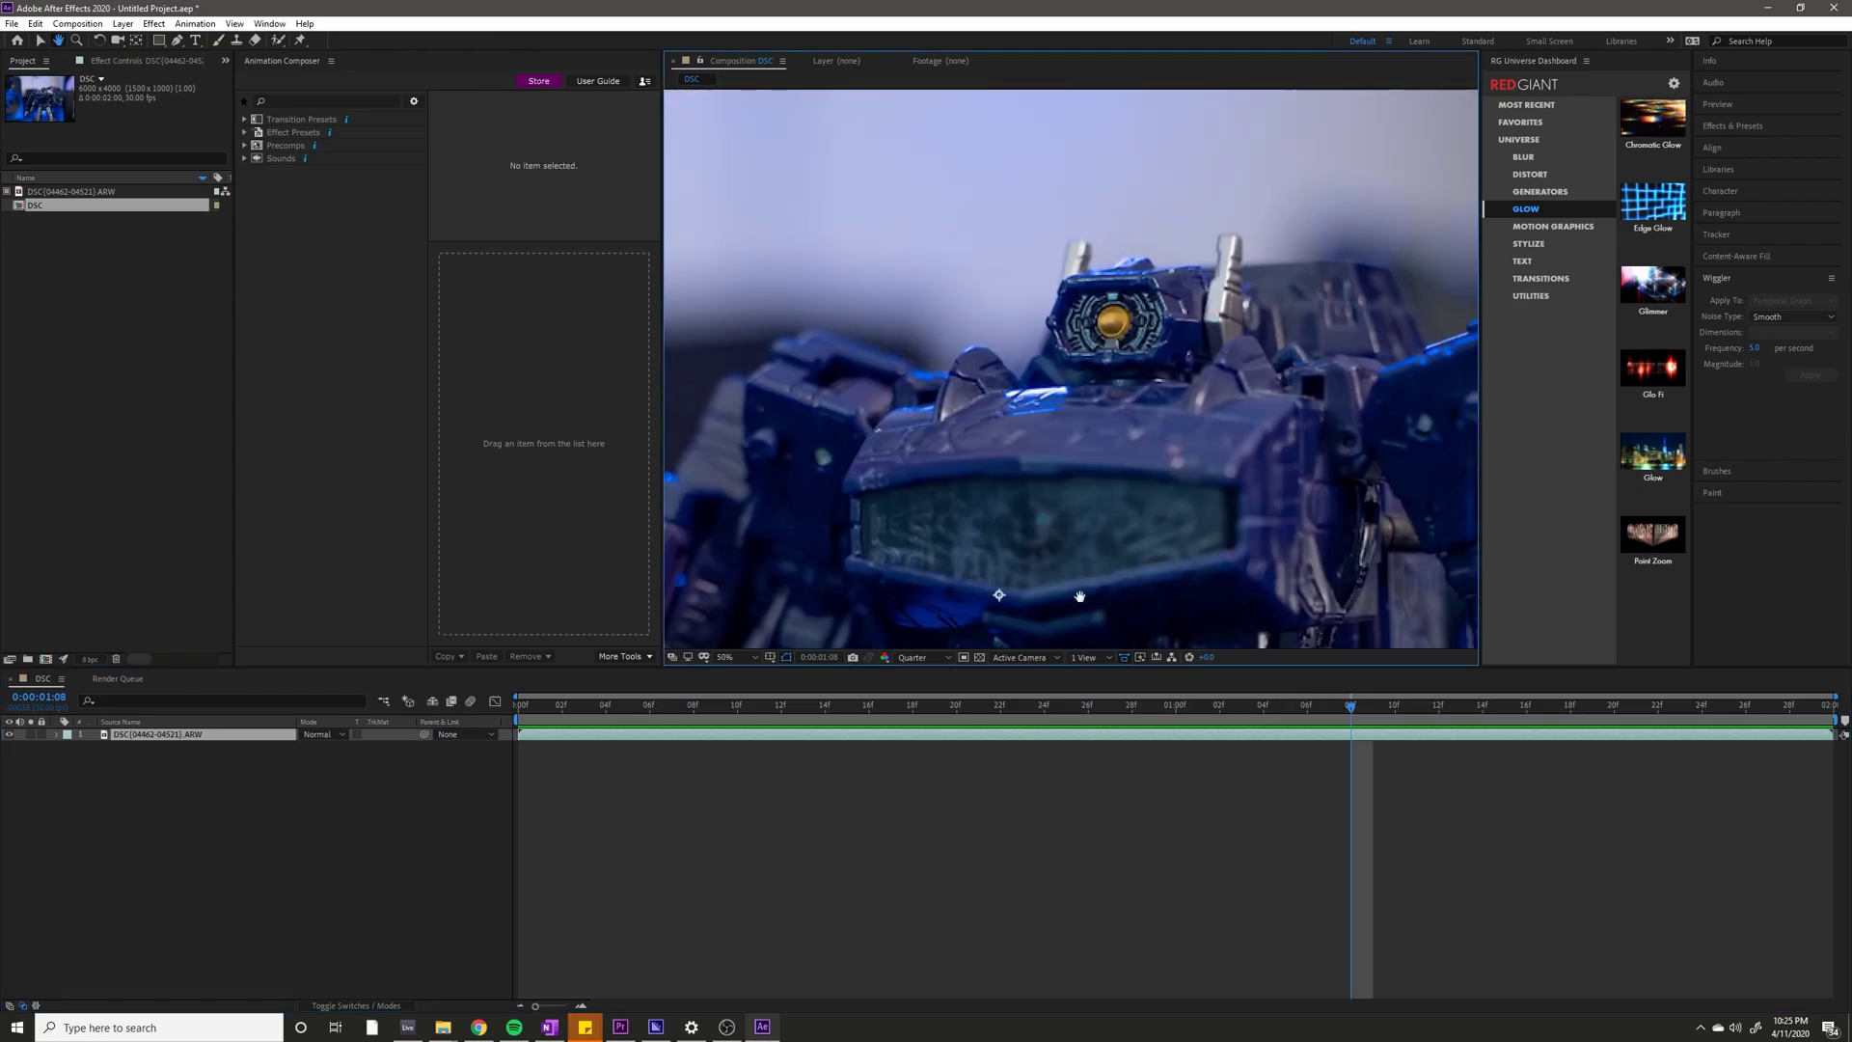
pyautogui.press('v')
pyautogui.scroll(-4, 1115, 522)
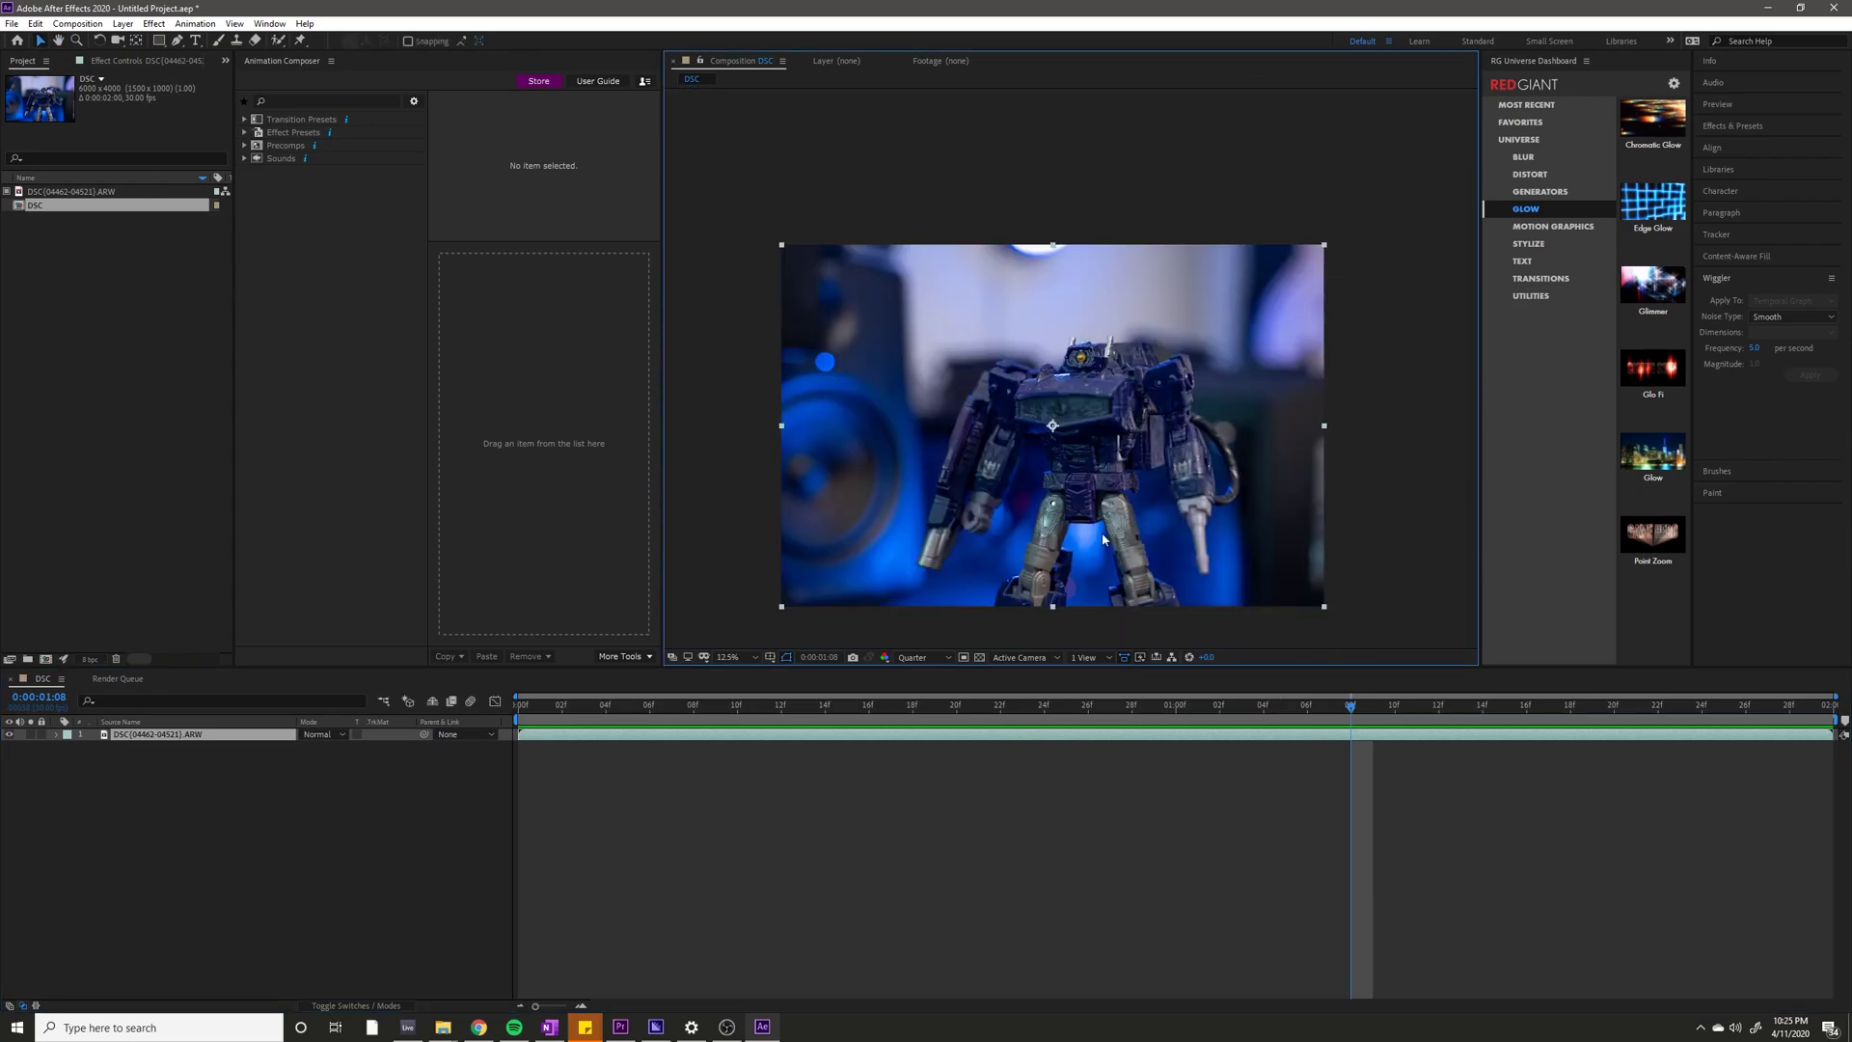
pyautogui.click(741, 657)
pyautogui.click(747, 673)
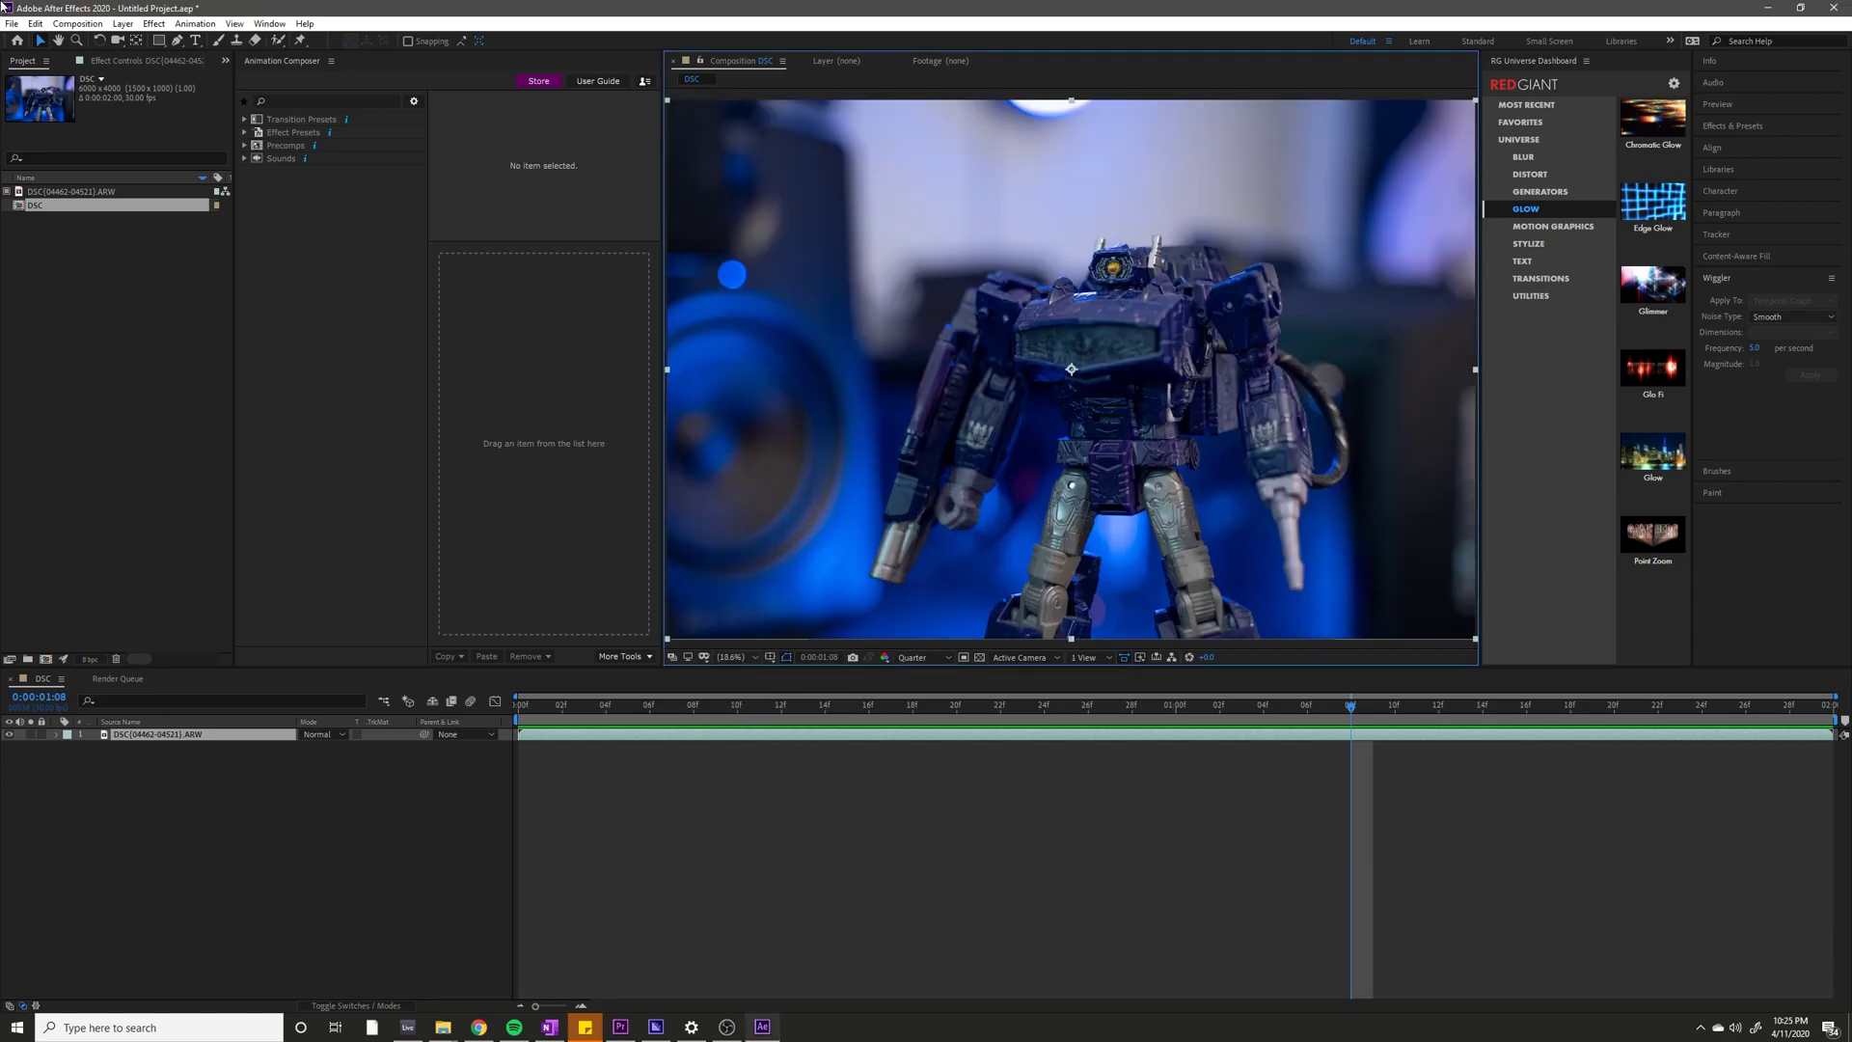
# Try a 23.976 frame rate in Composition Settings, then cancel to keep 30 fps.
pyautogui.click(98, 27)
pyautogui.click(102, 60)
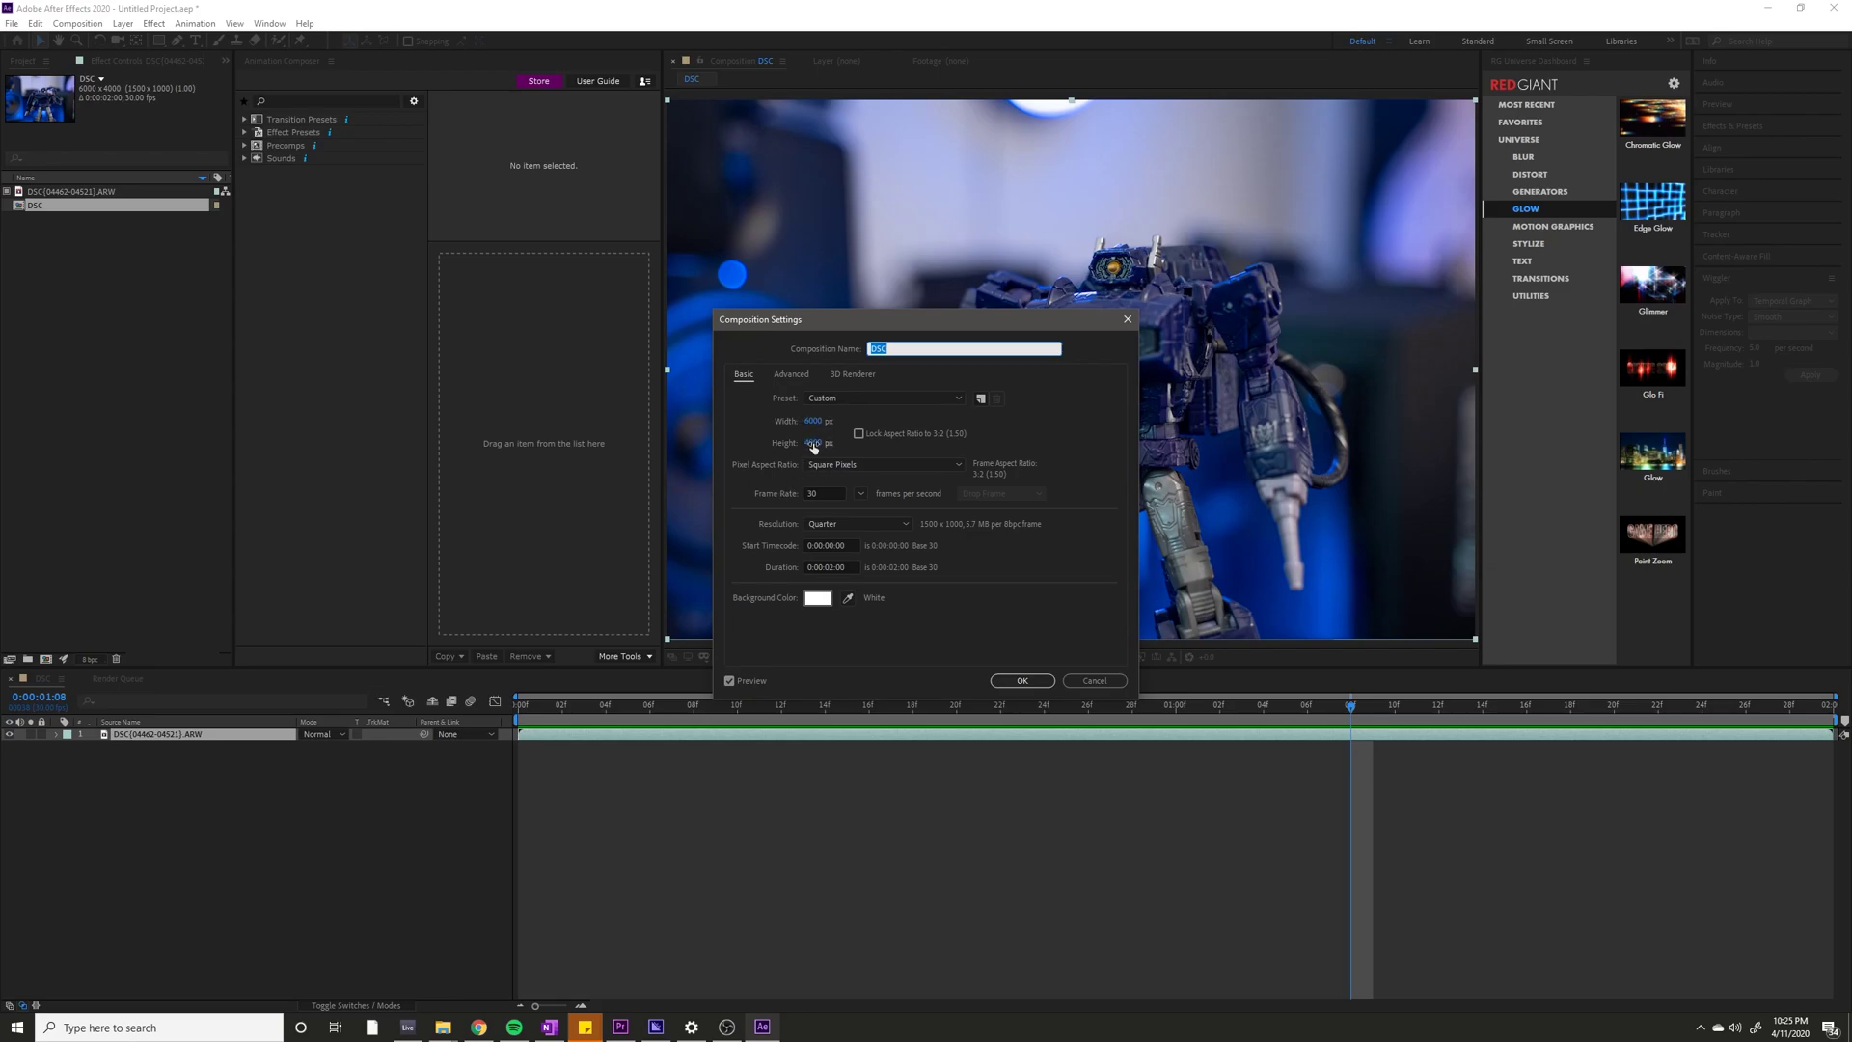
pyautogui.click(862, 493)
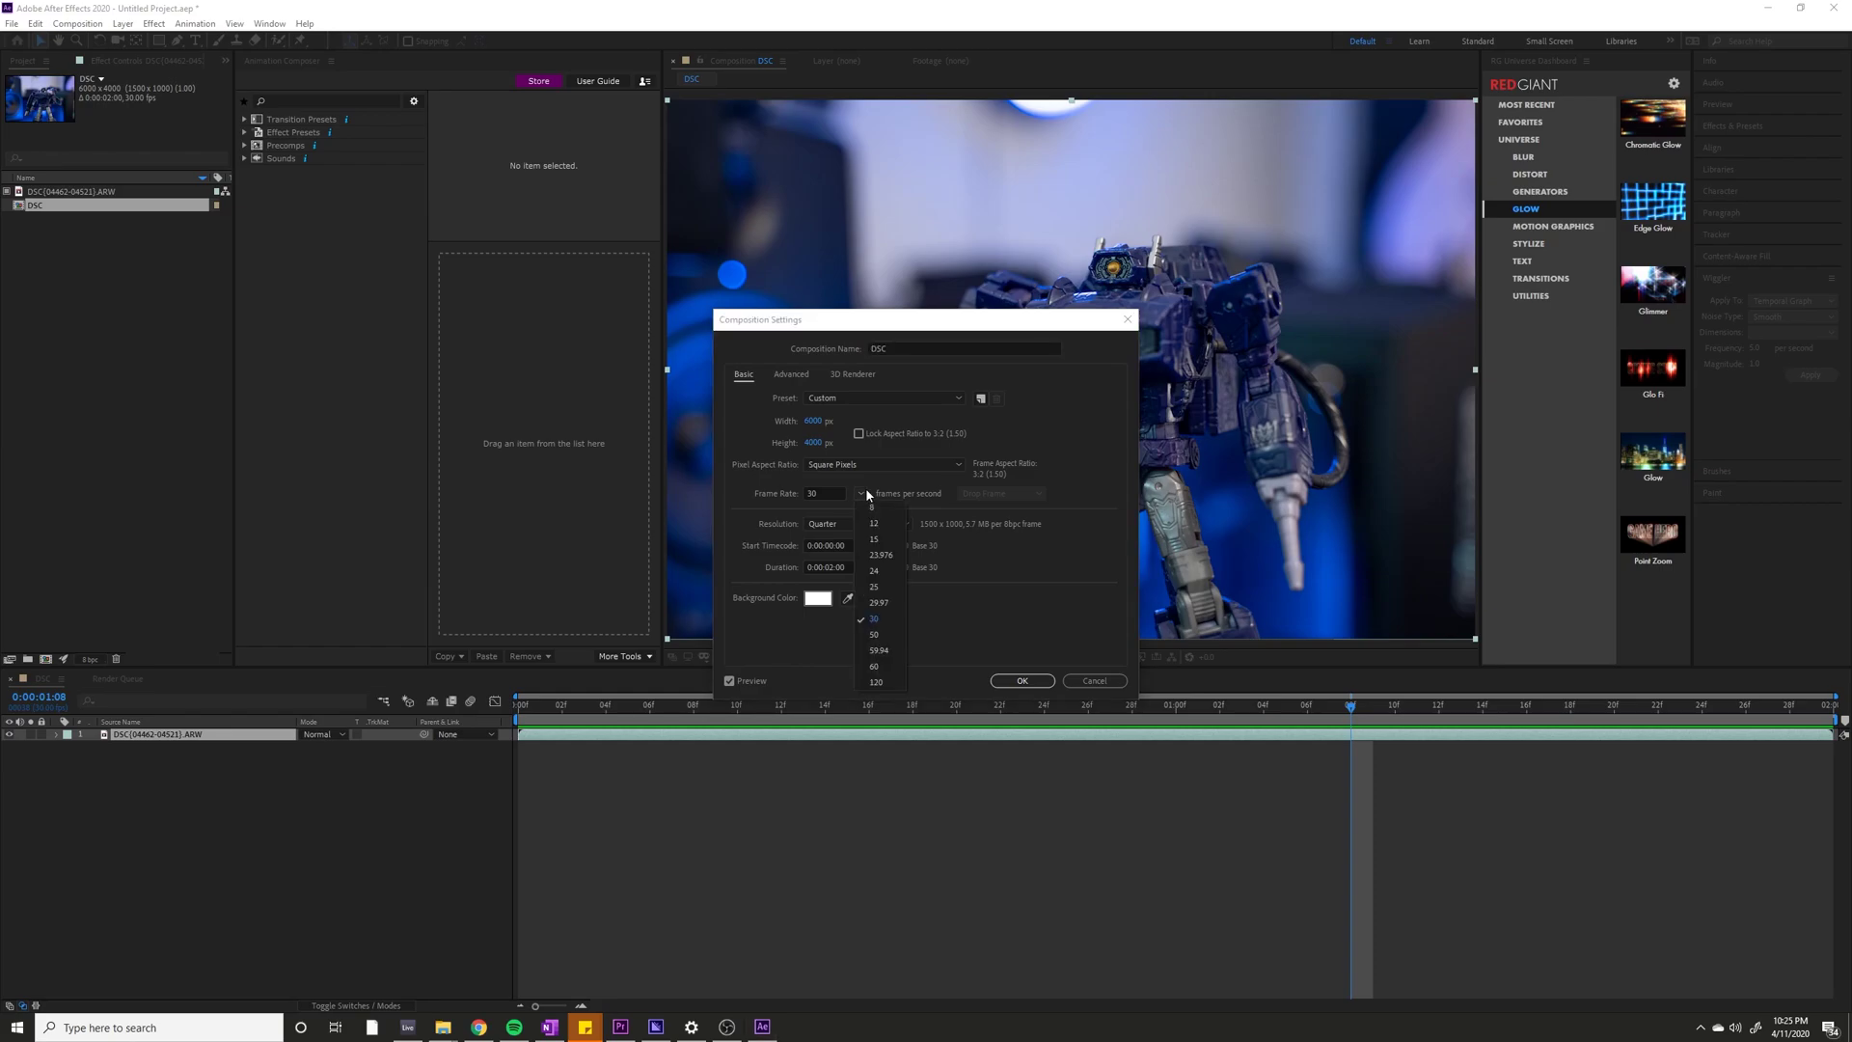
pyautogui.click(880, 556)
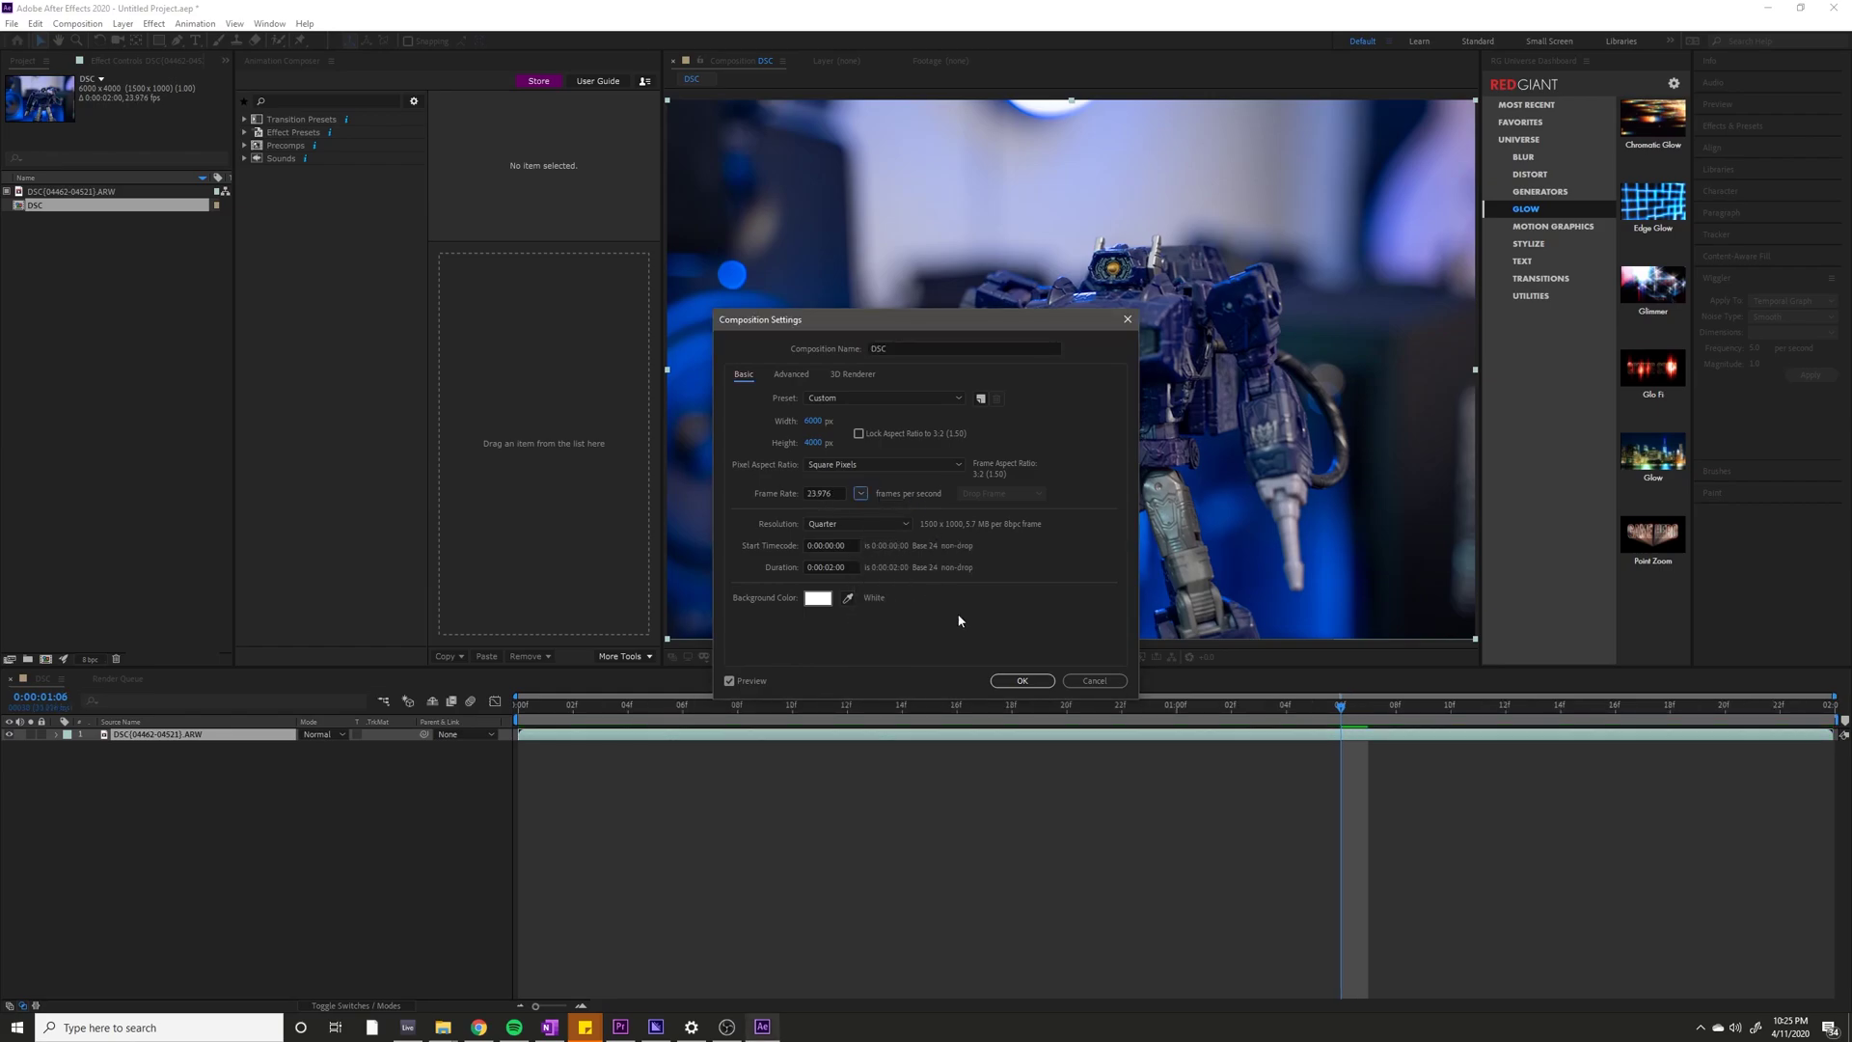
pyautogui.click(1095, 680)
# Scrub between frames 6 and 23, toggle viewer zoom, and play the toy animation.
pyautogui.click(955, 705)
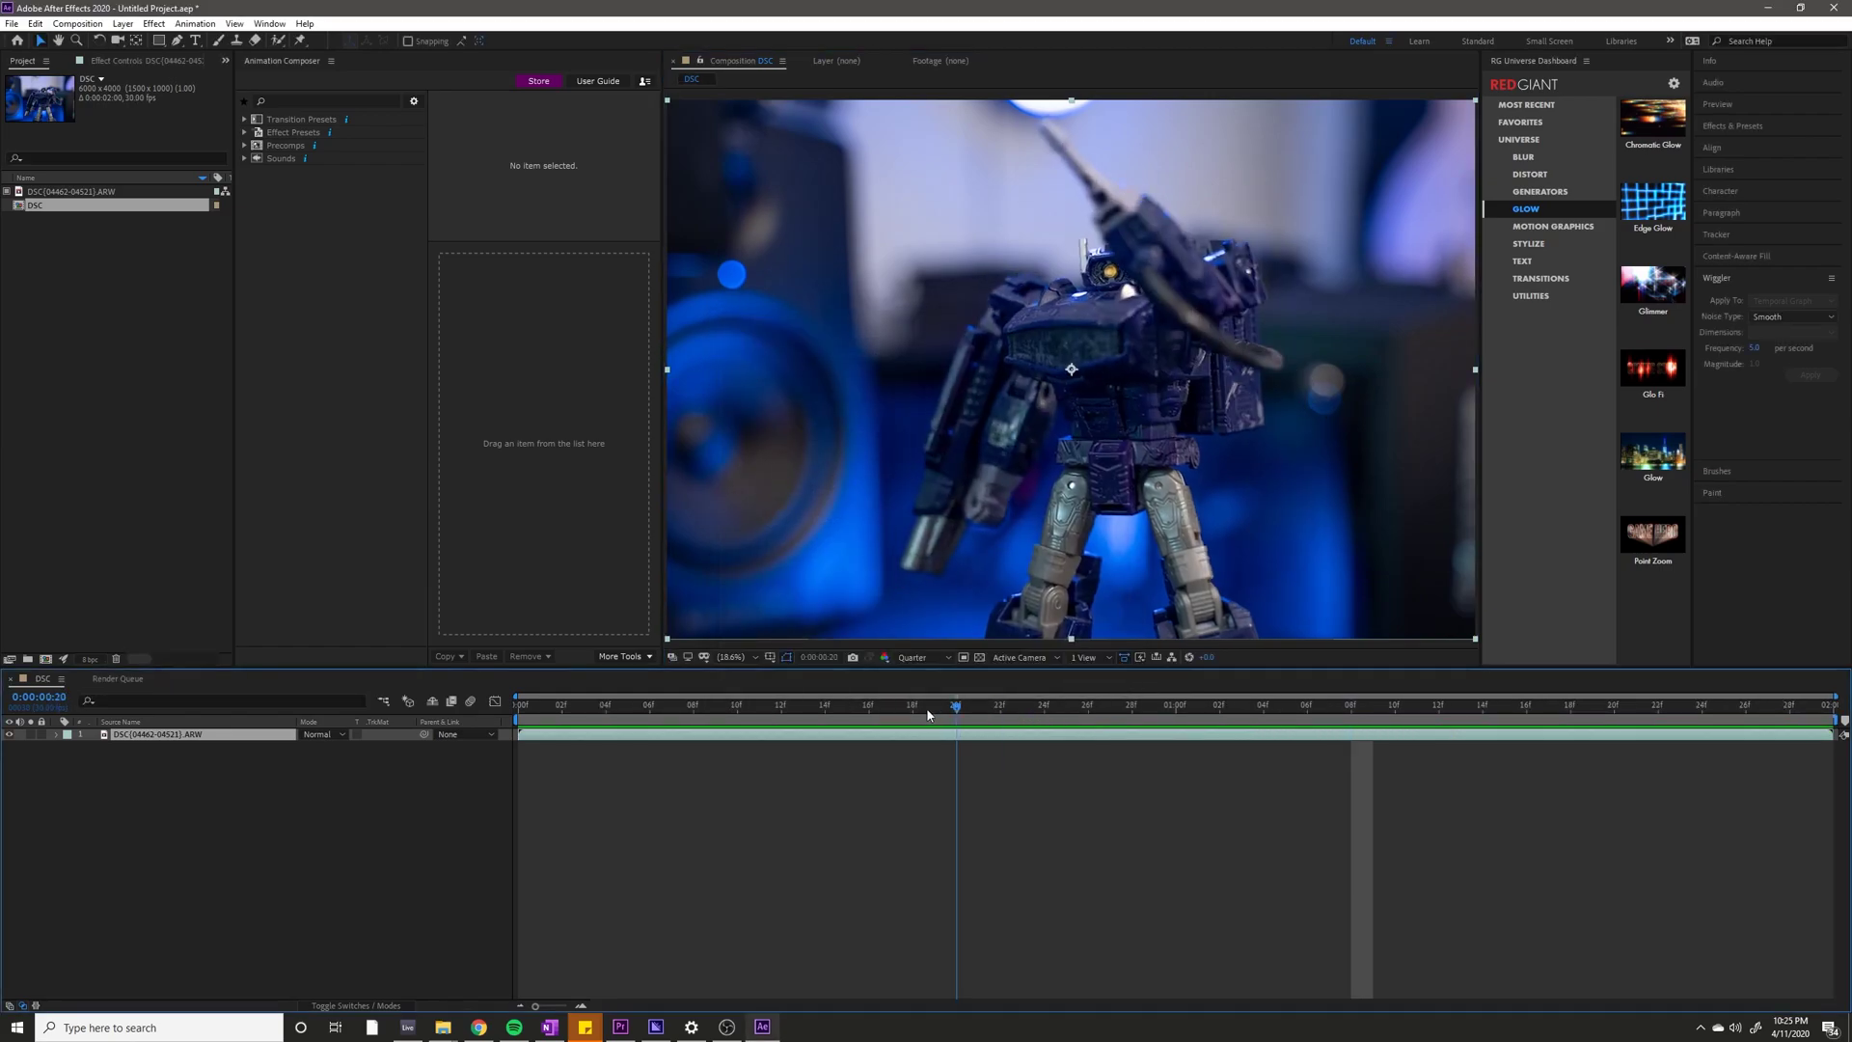
pyautogui.moveTo(928, 713); pyautogui.dragTo(705, 704)
pyautogui.press(',')
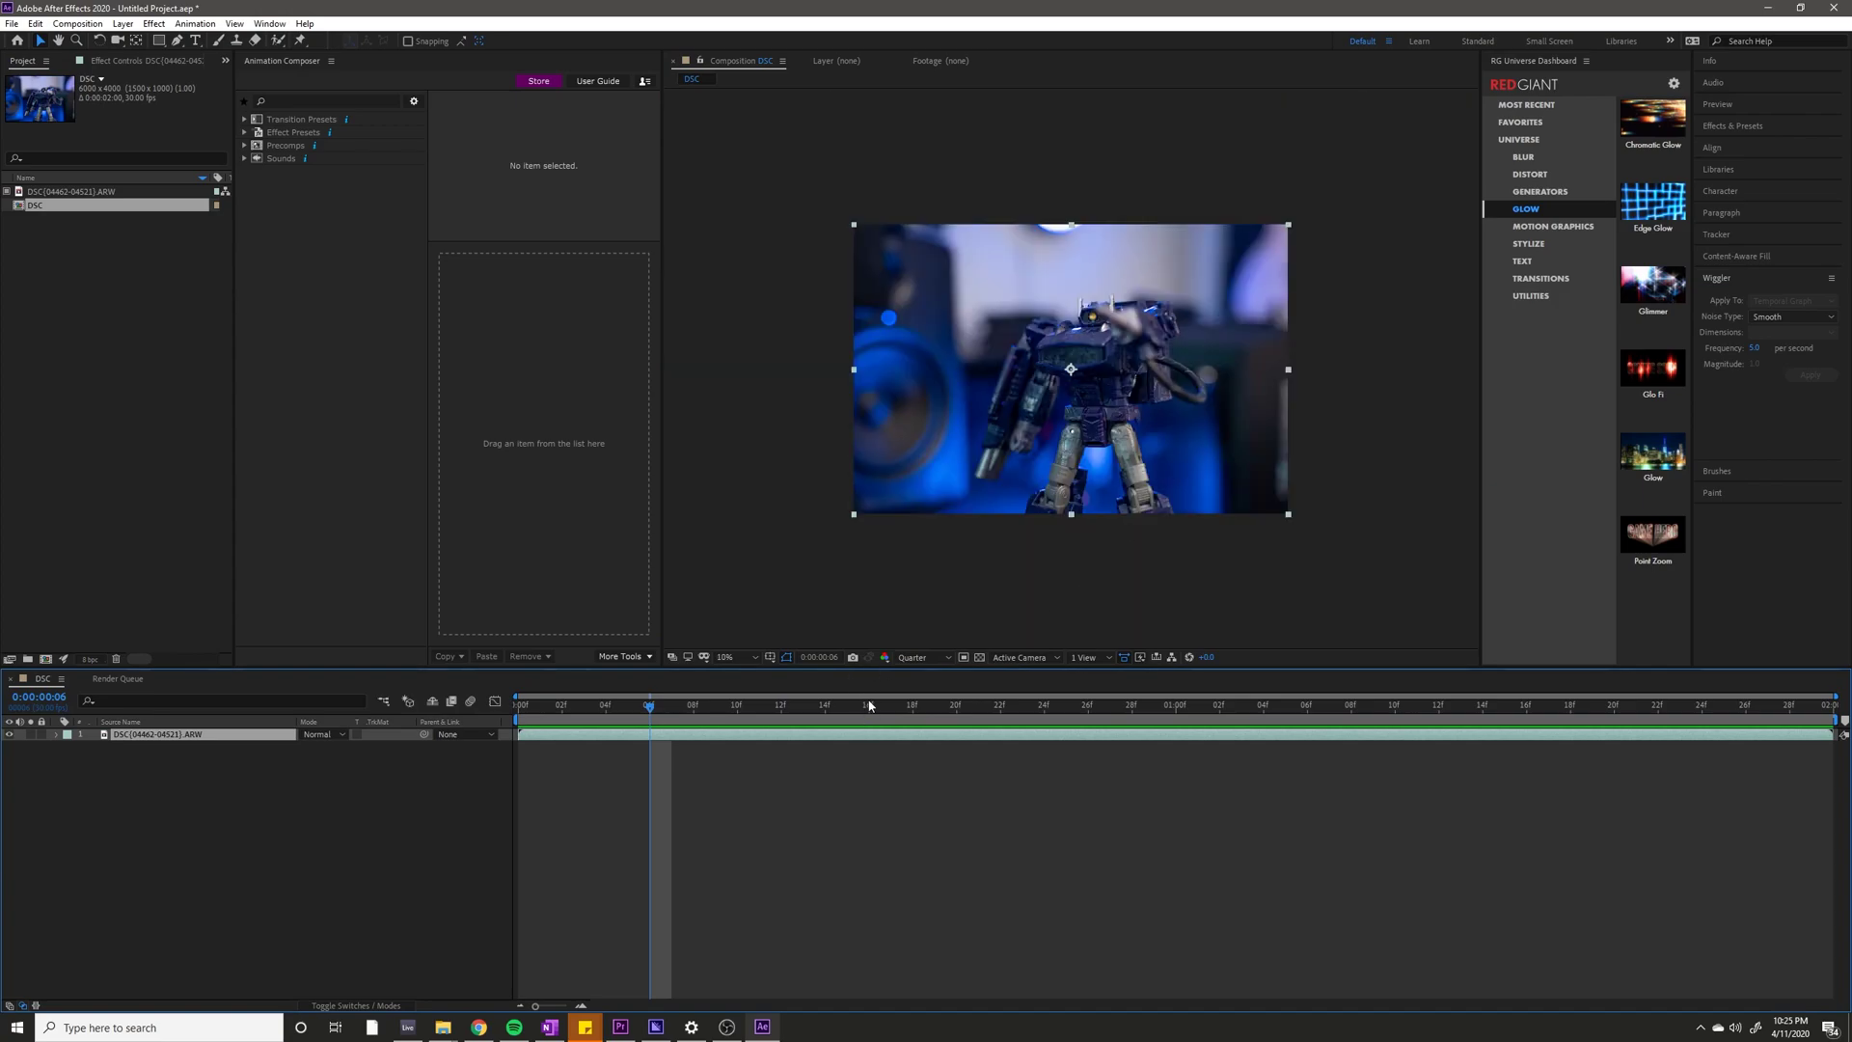
pyautogui.moveTo(870, 707); pyautogui.dragTo(1023, 707)
pyautogui.press('.')
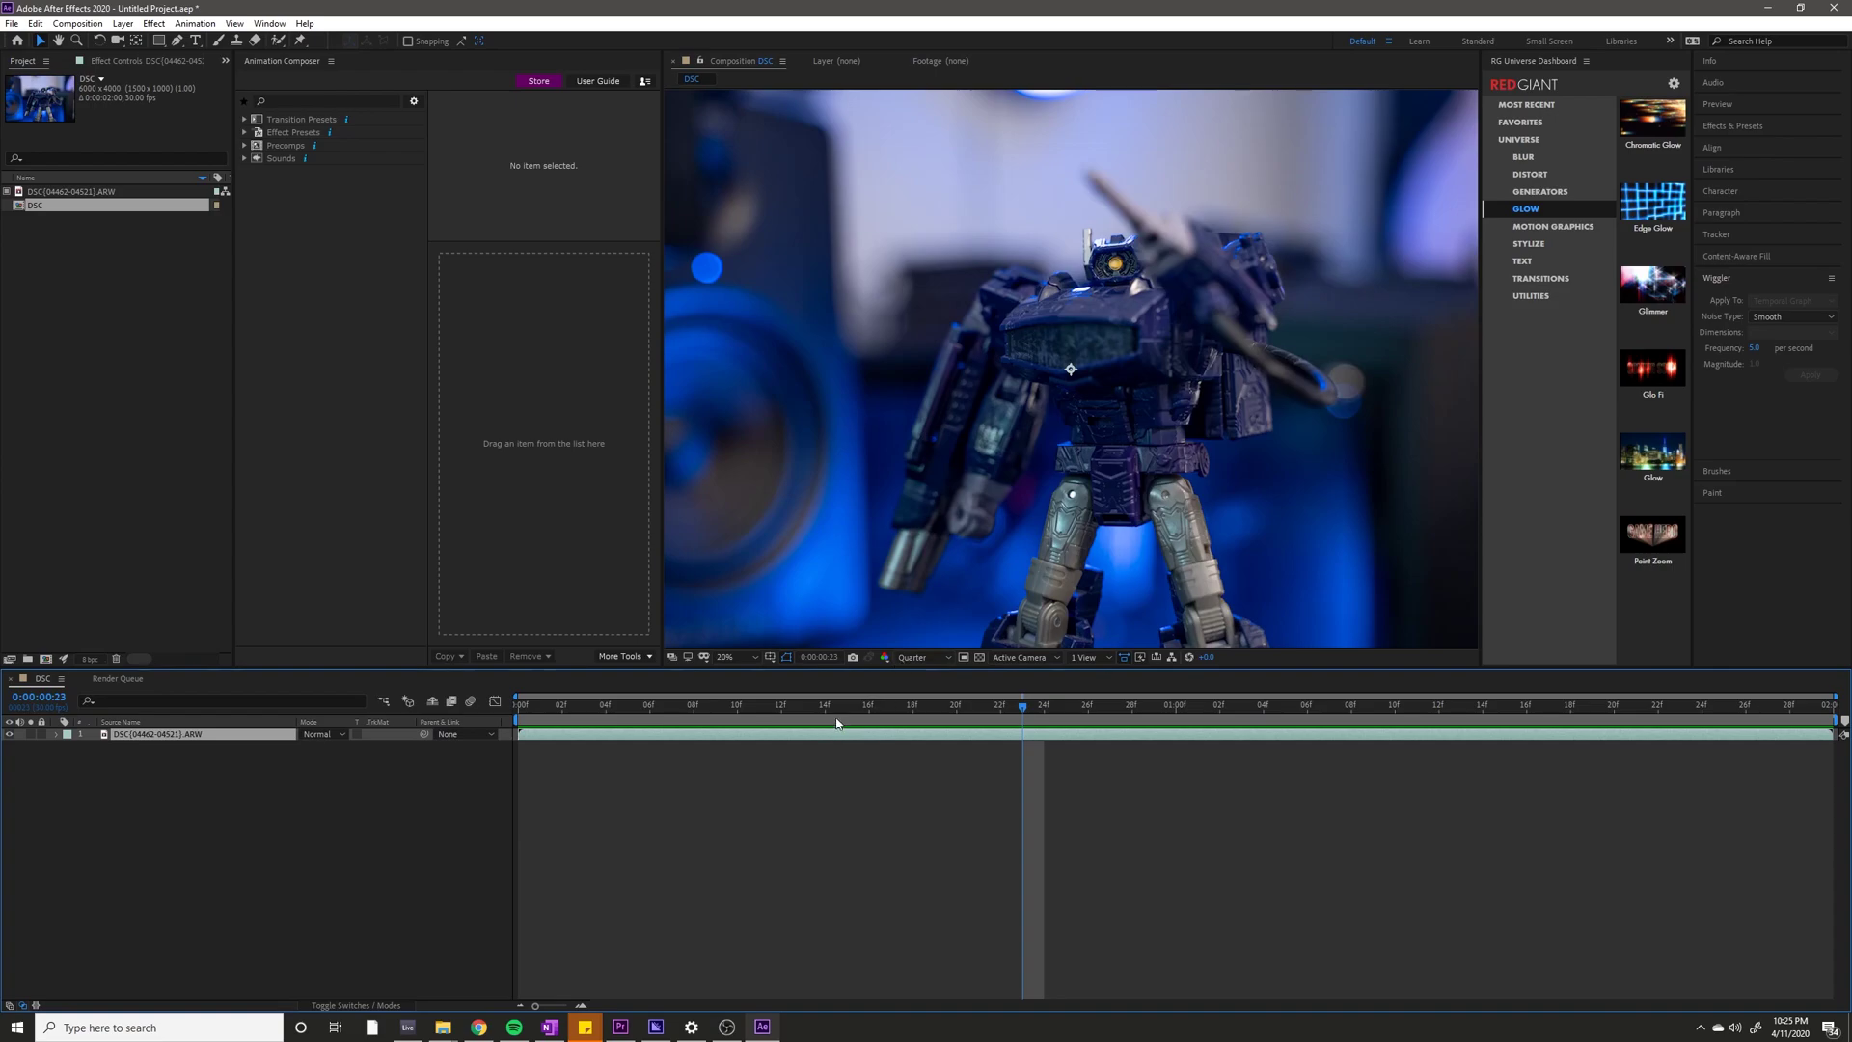
pyautogui.click(869, 707)
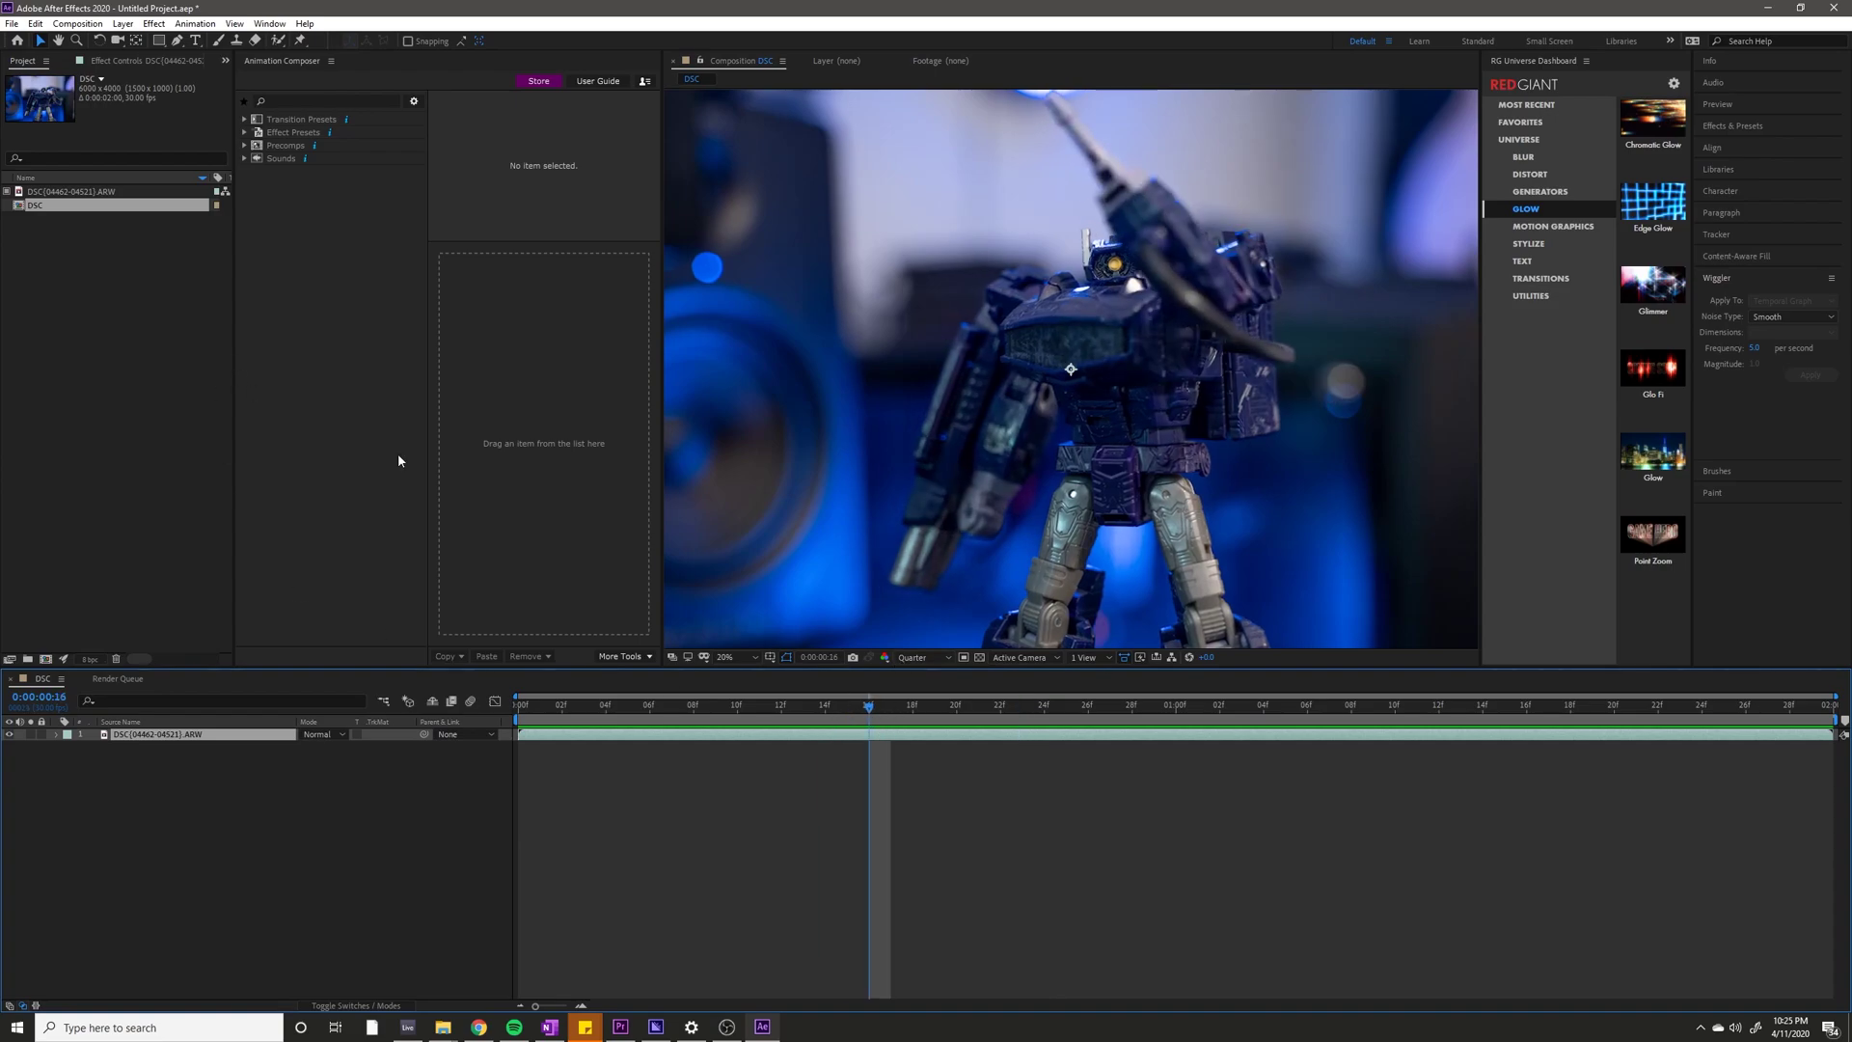
pyautogui.press(',')
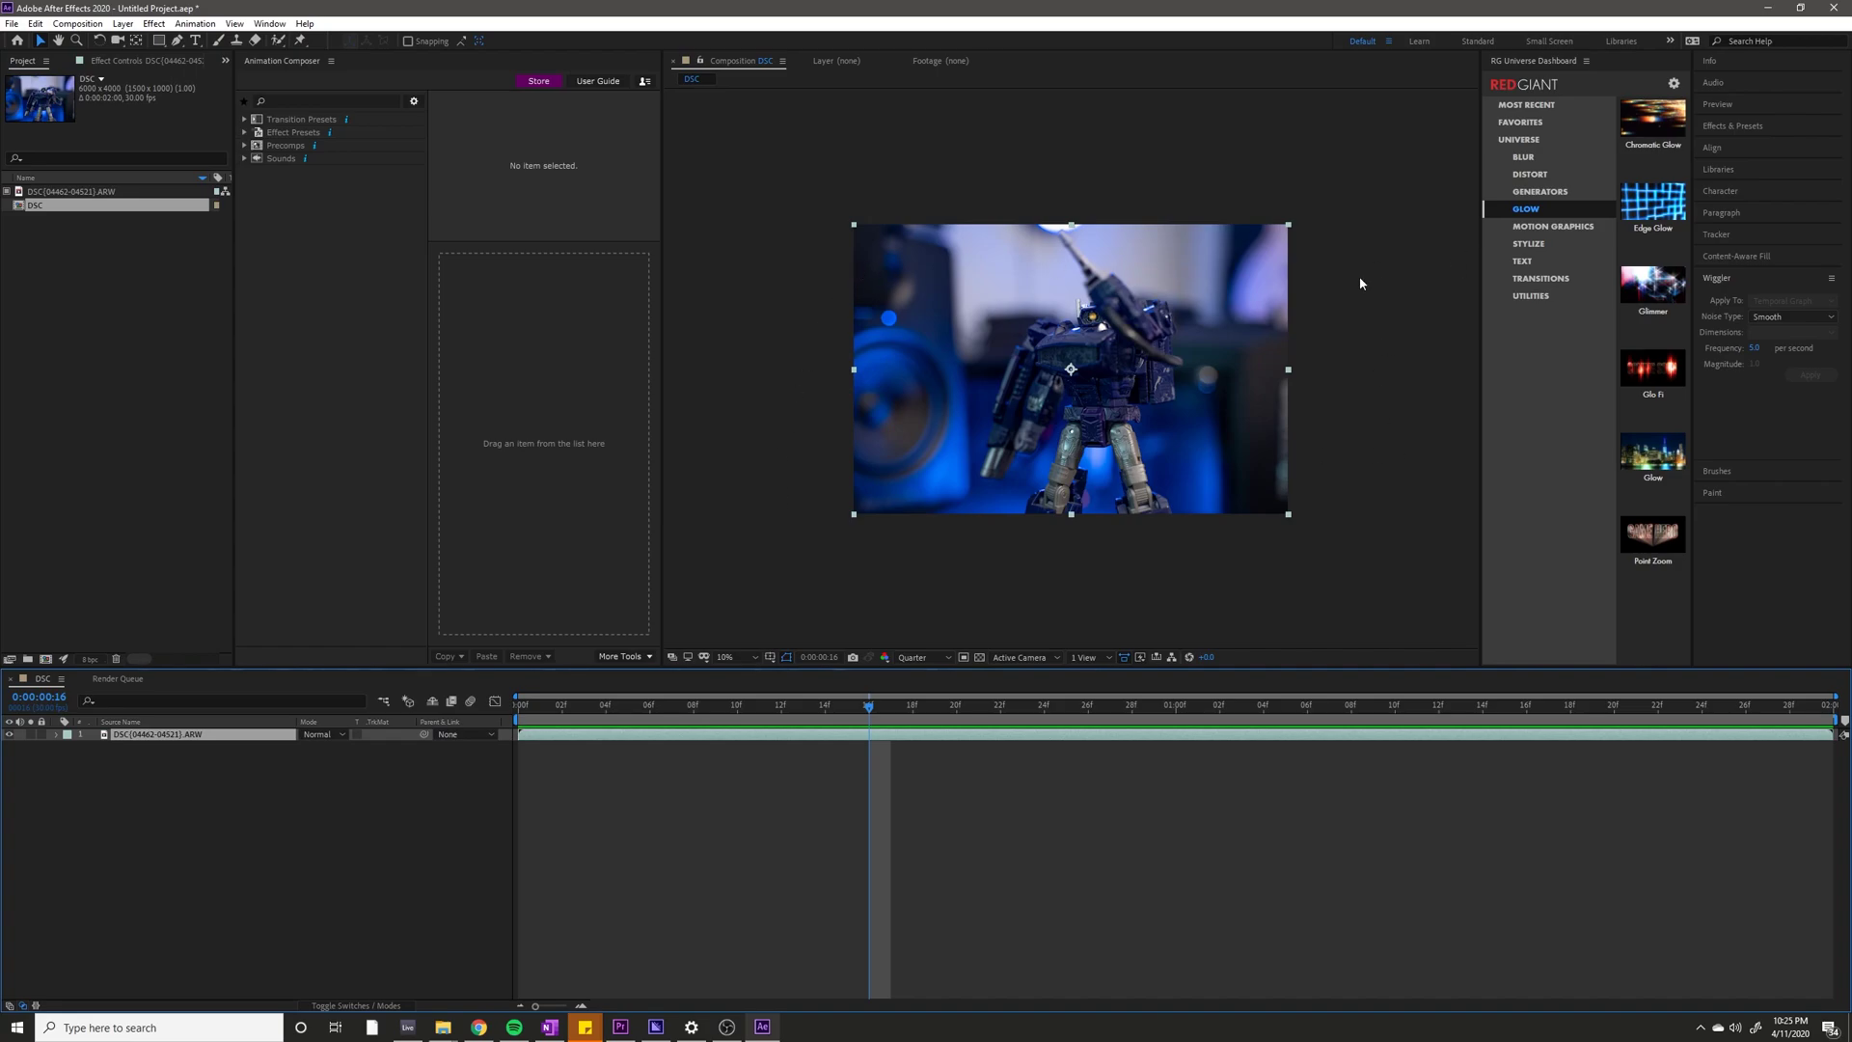
pyautogui.press('space')
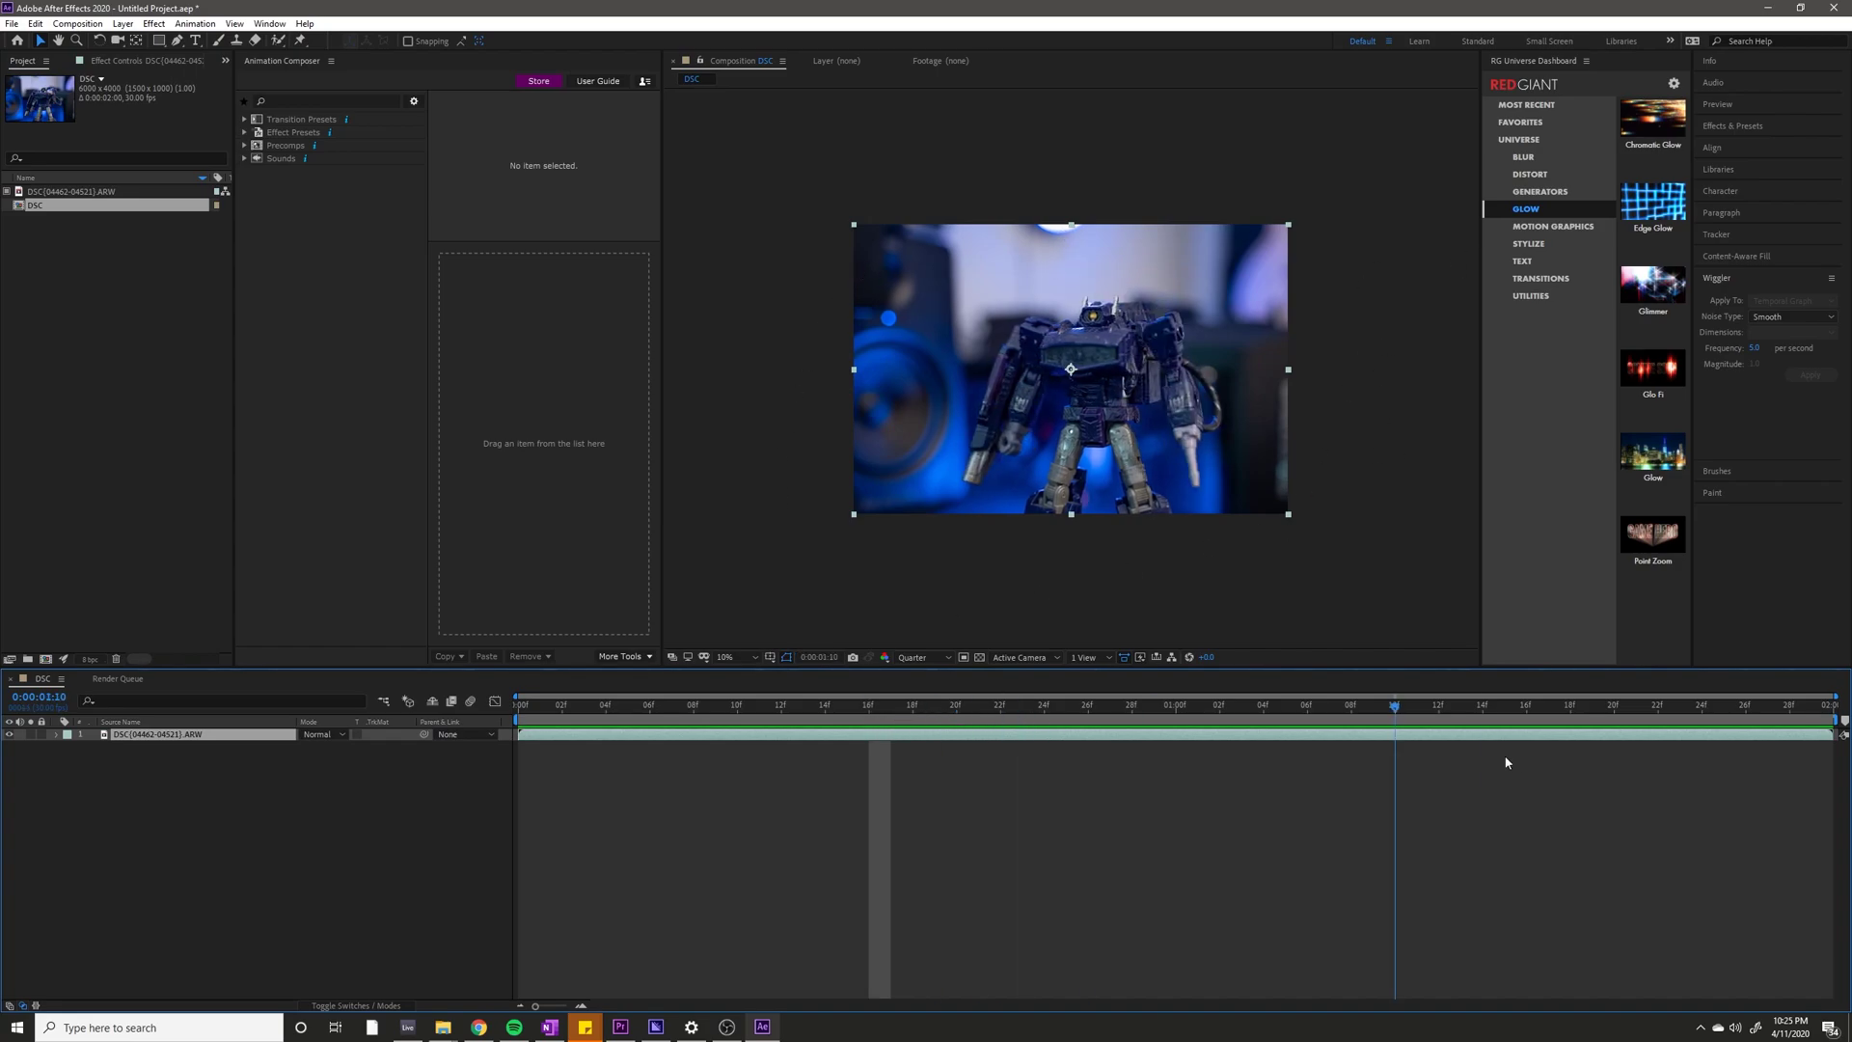
pyautogui.press('space')
pyautogui.hotkey('shift', '/')
pyautogui.click(797, 930)
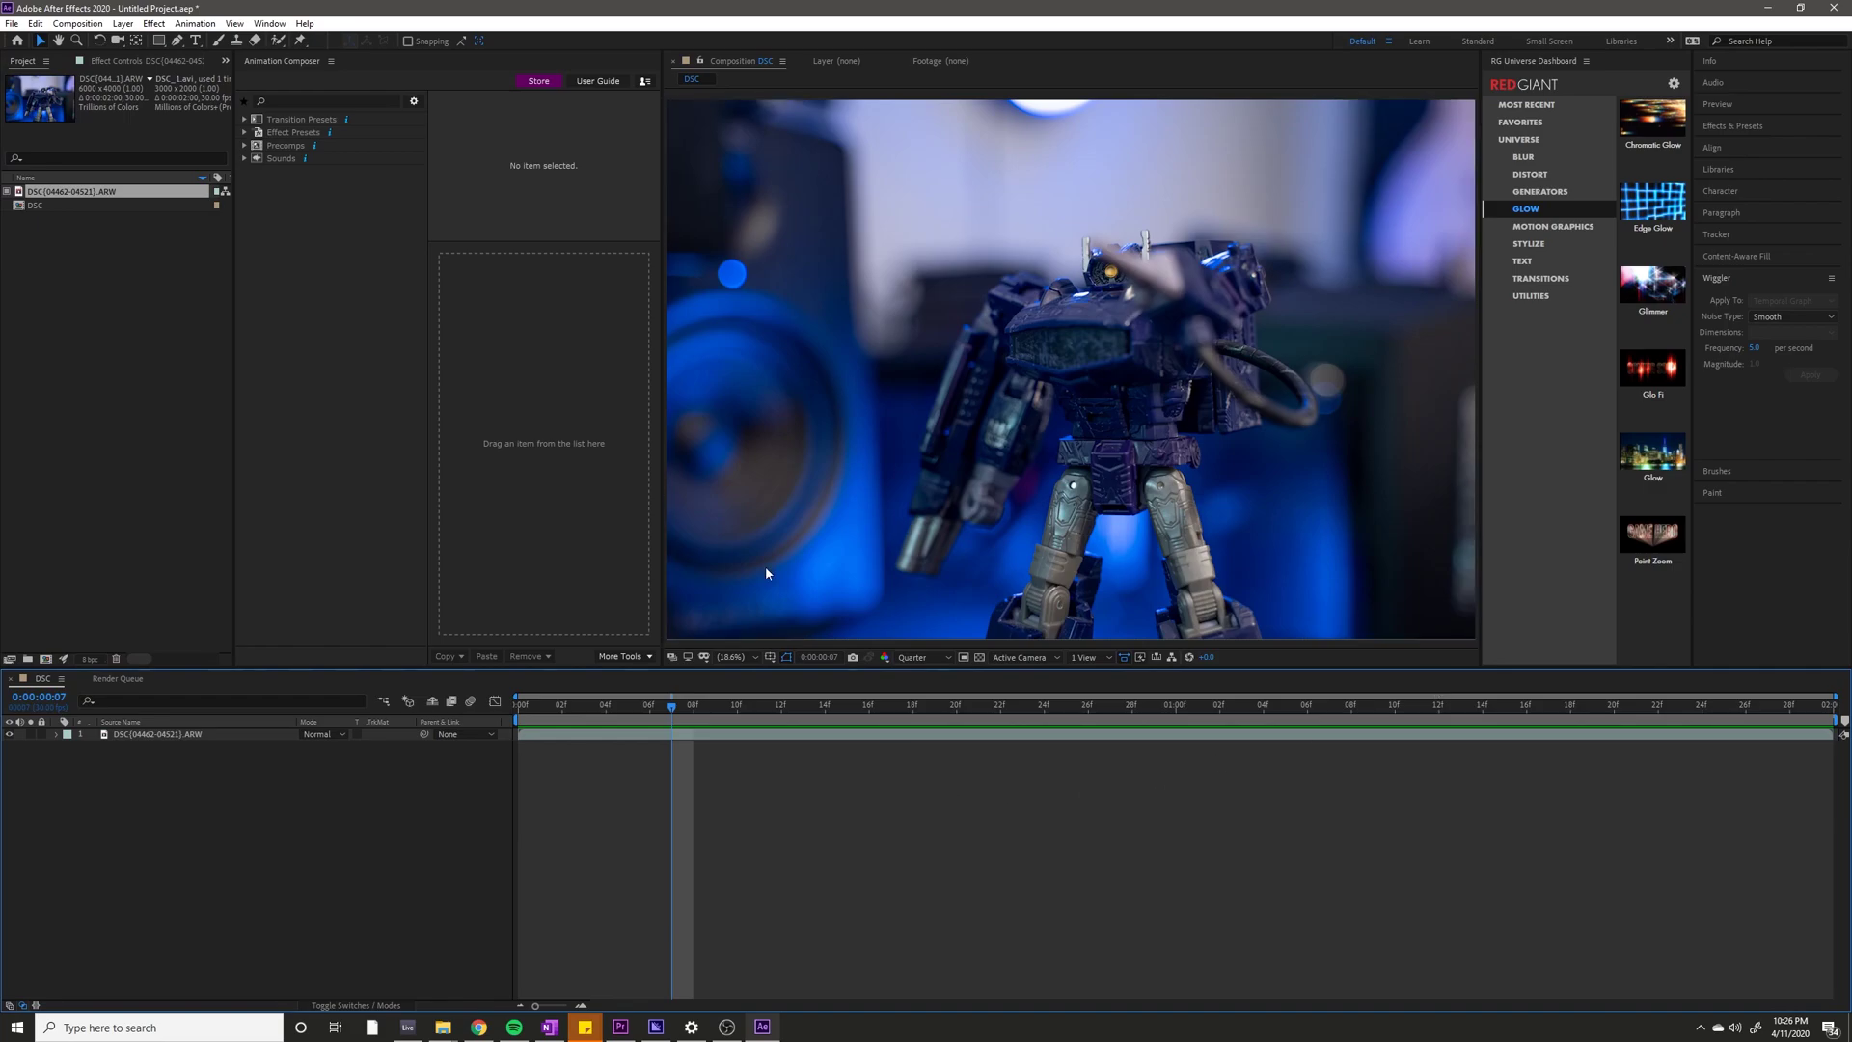
pyautogui.click(32, 239)
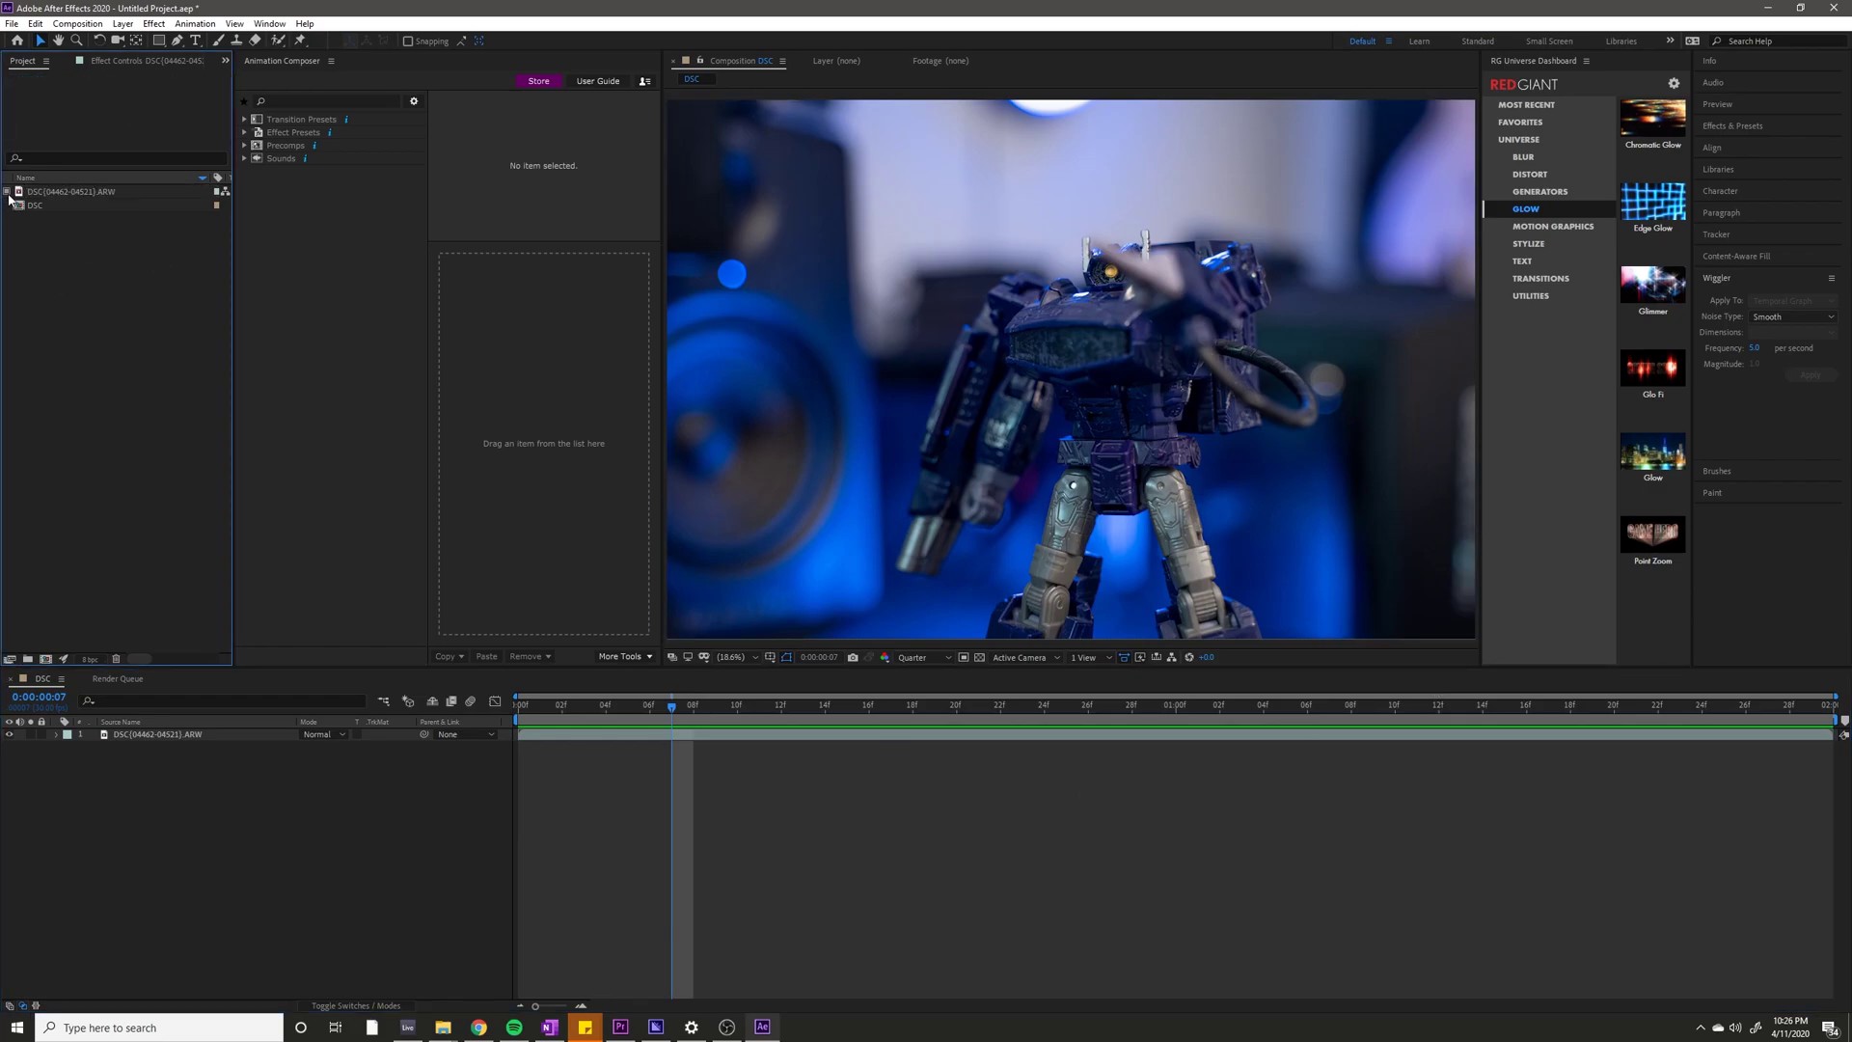
pyautogui.click(12, 193)
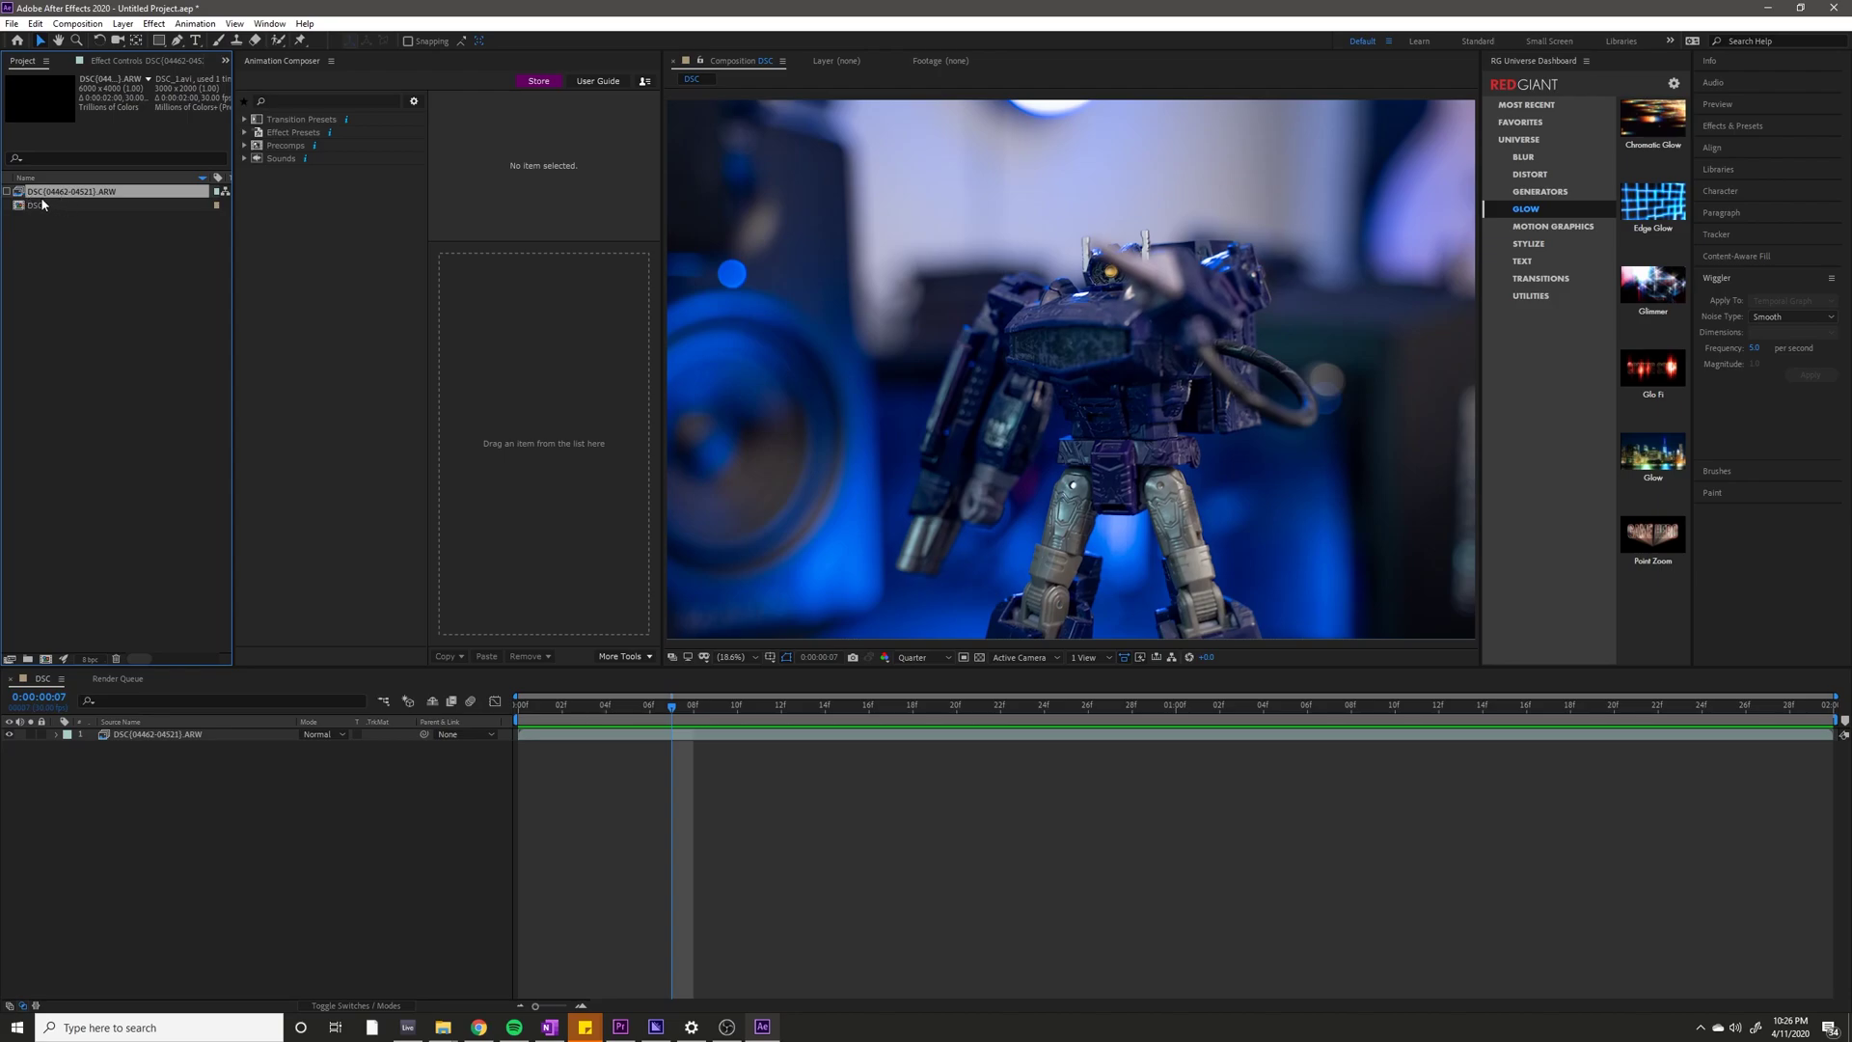
pyautogui.click(849, 810)
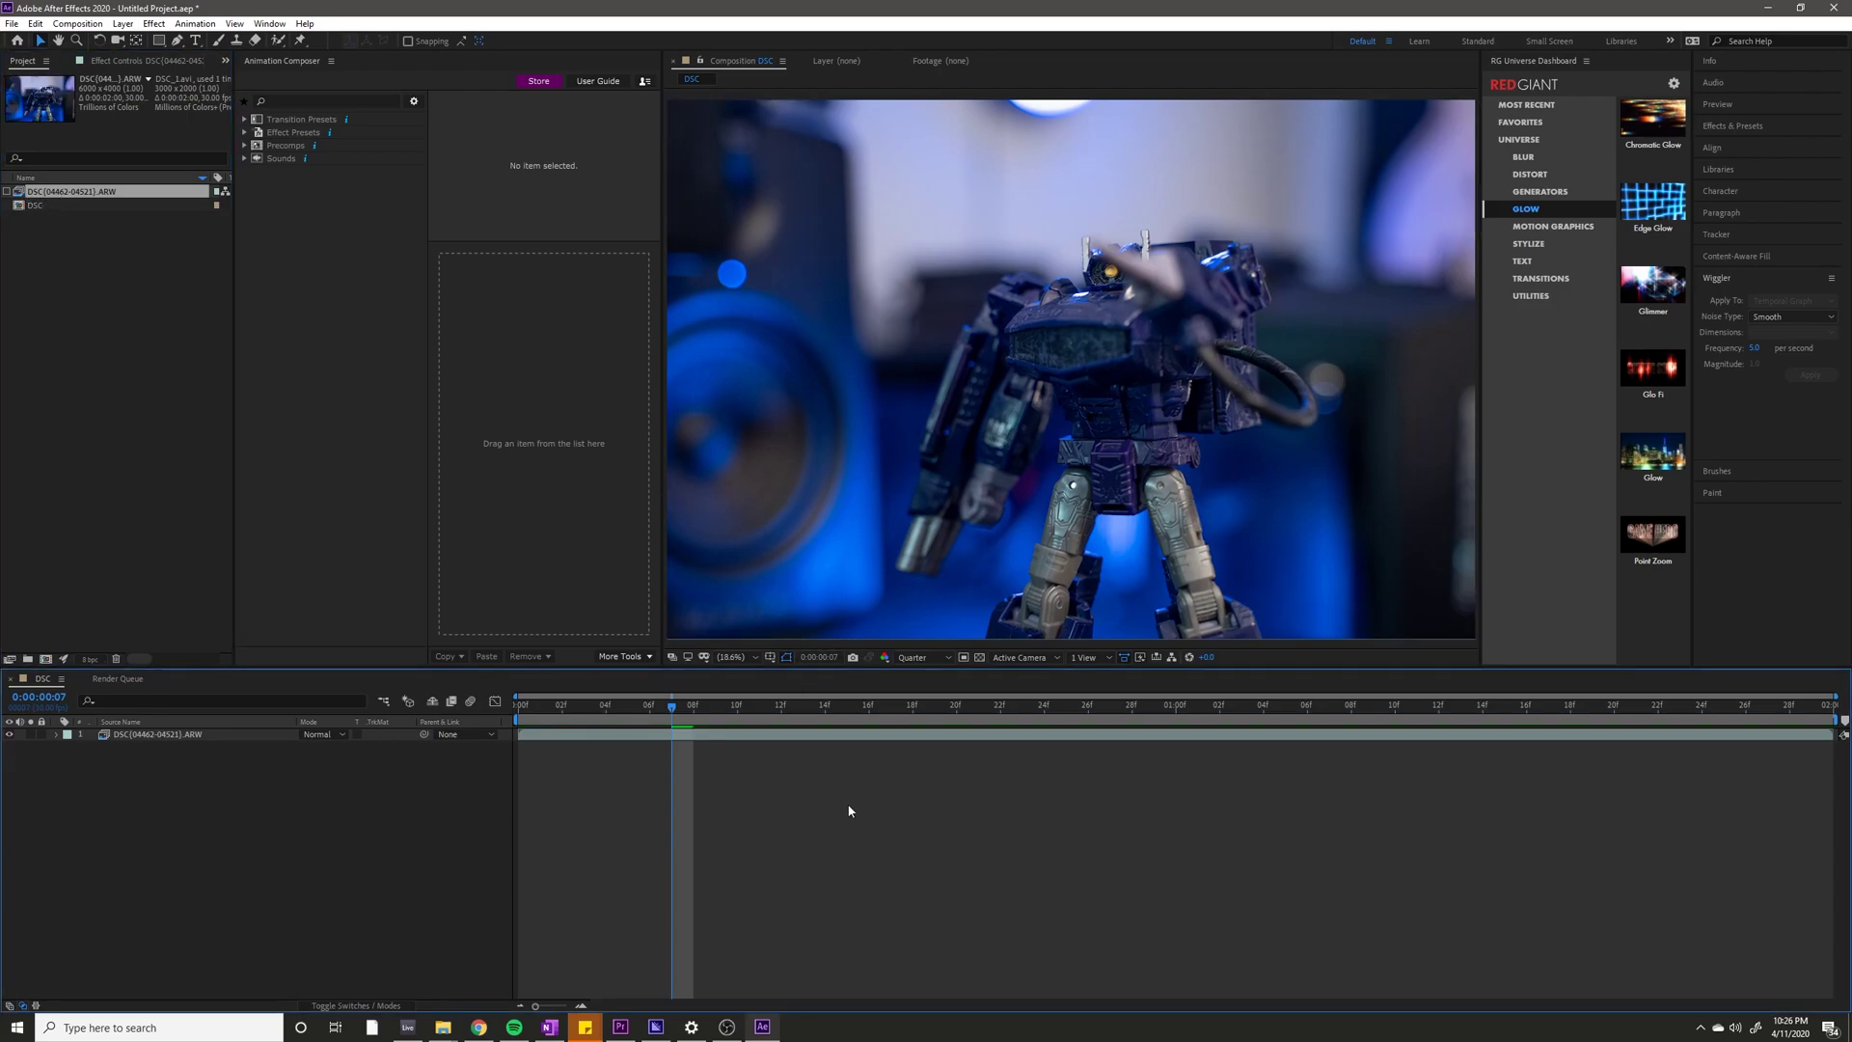
# Render the toy sequence at frames 12, 26 and 1:03.
pyautogui.click(781, 720)
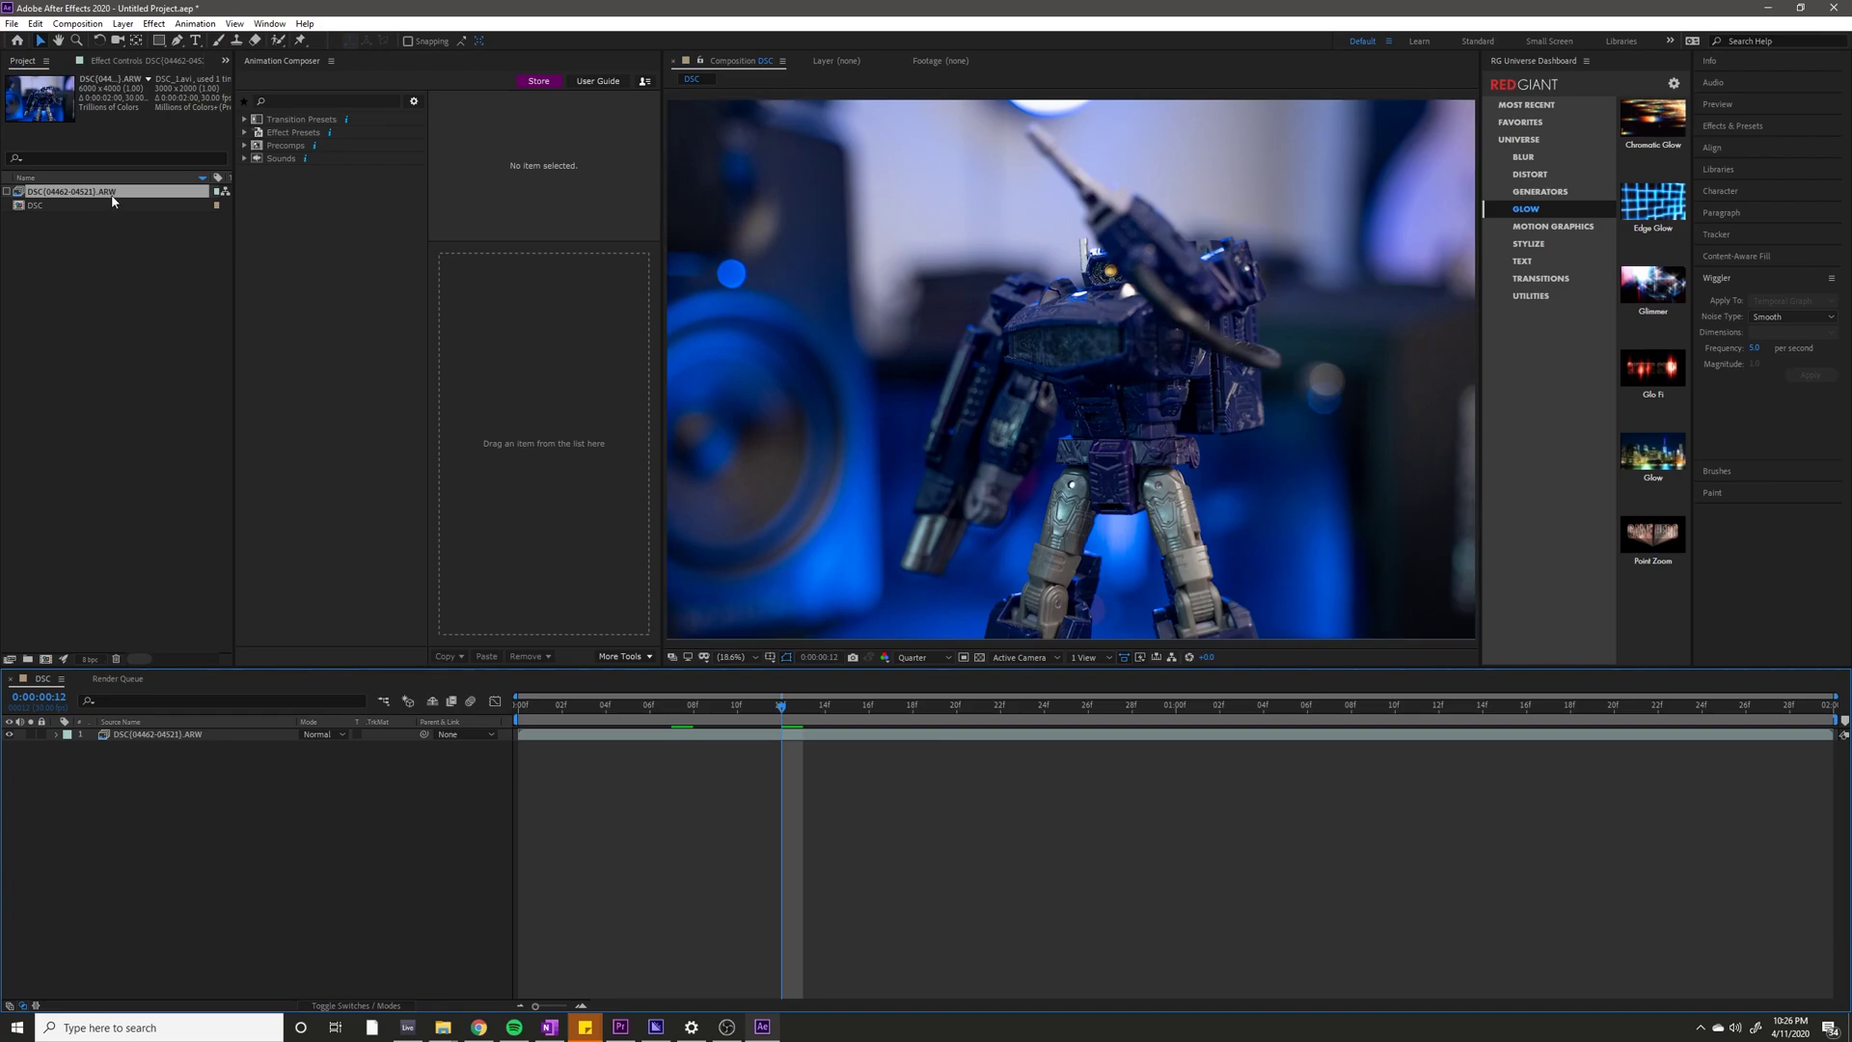
pyautogui.click(1078, 710)
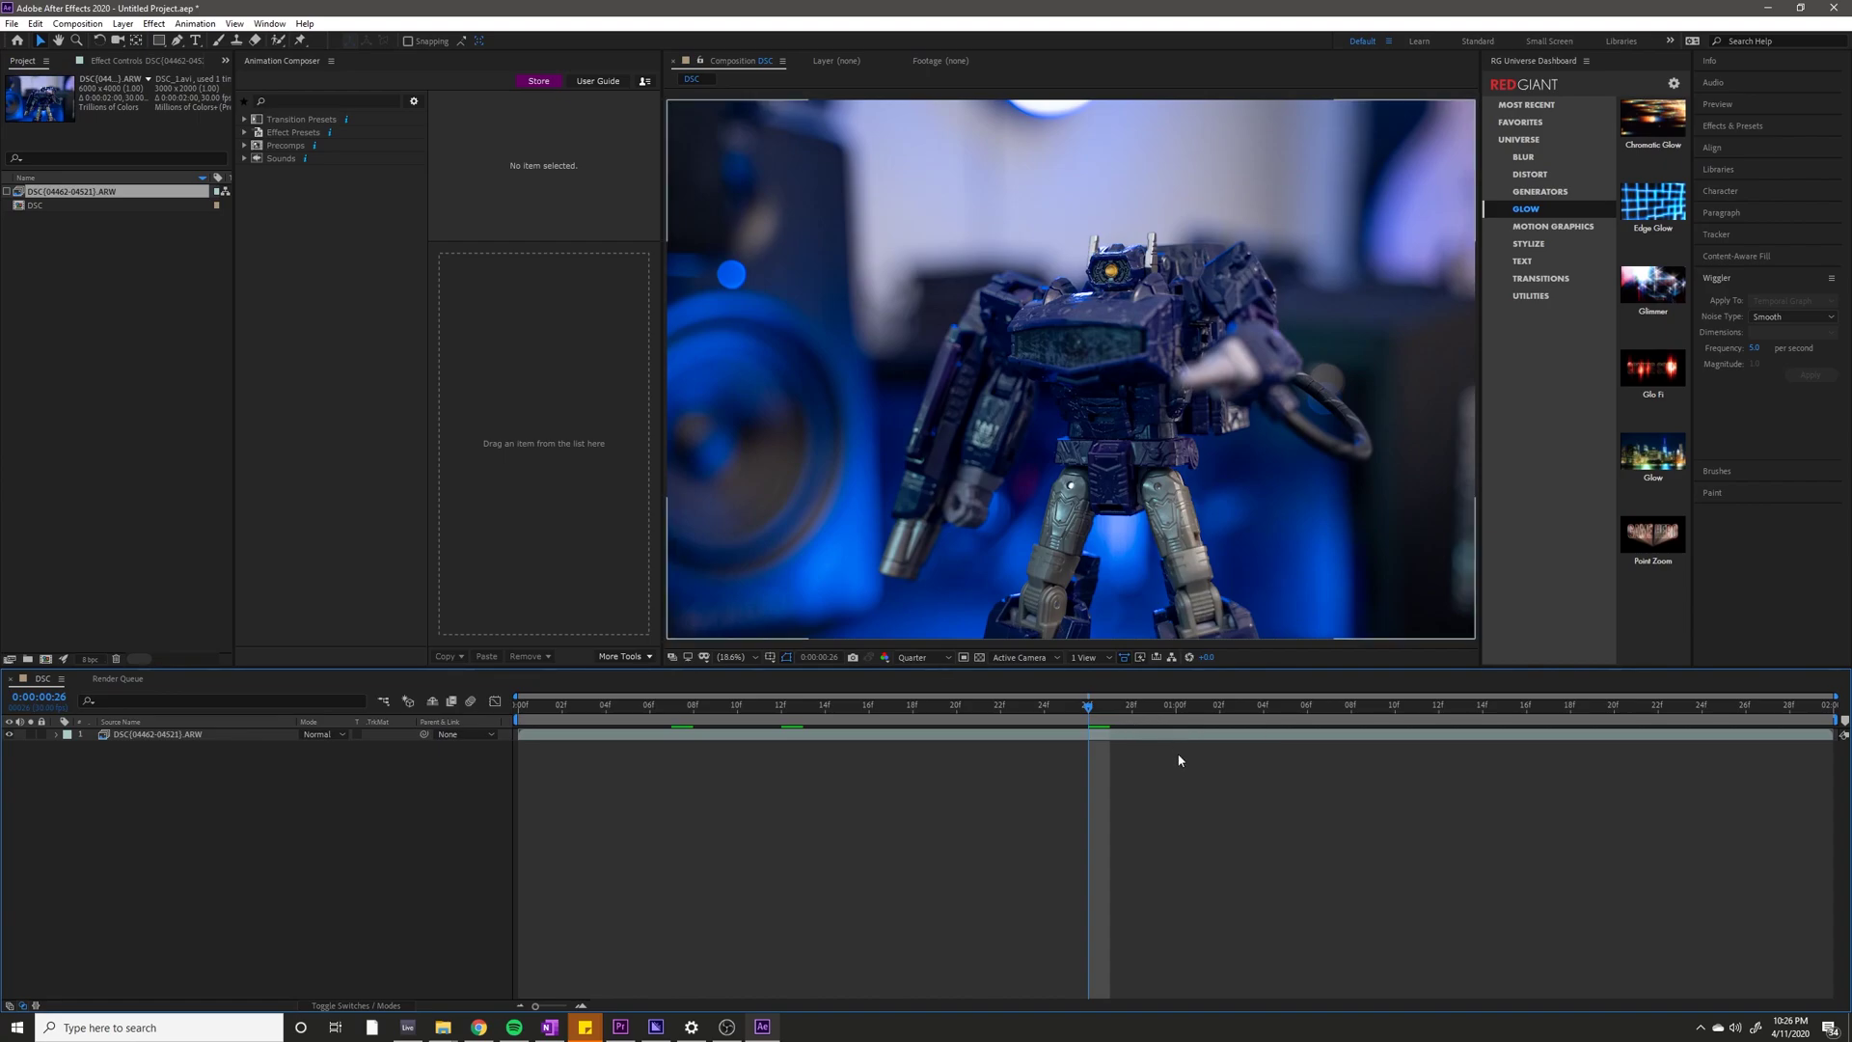
pyautogui.click(9, 195)
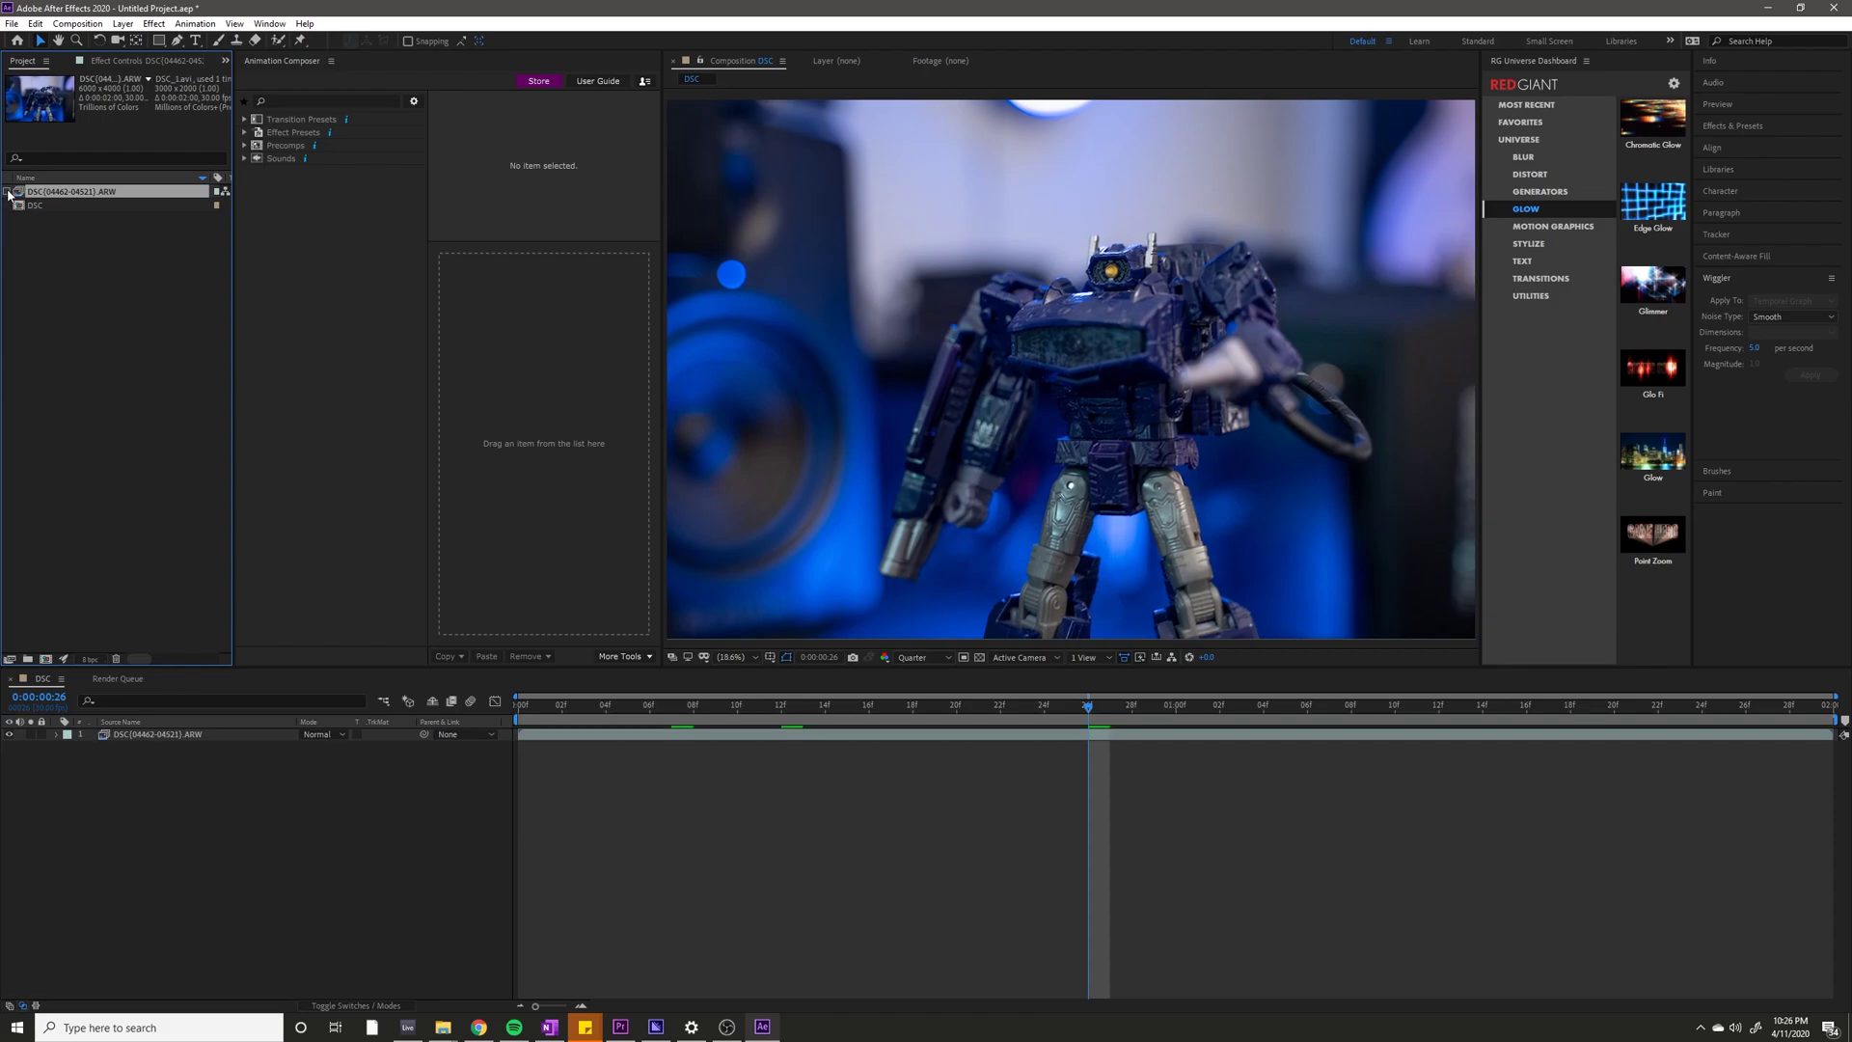
pyautogui.click(1243, 719)
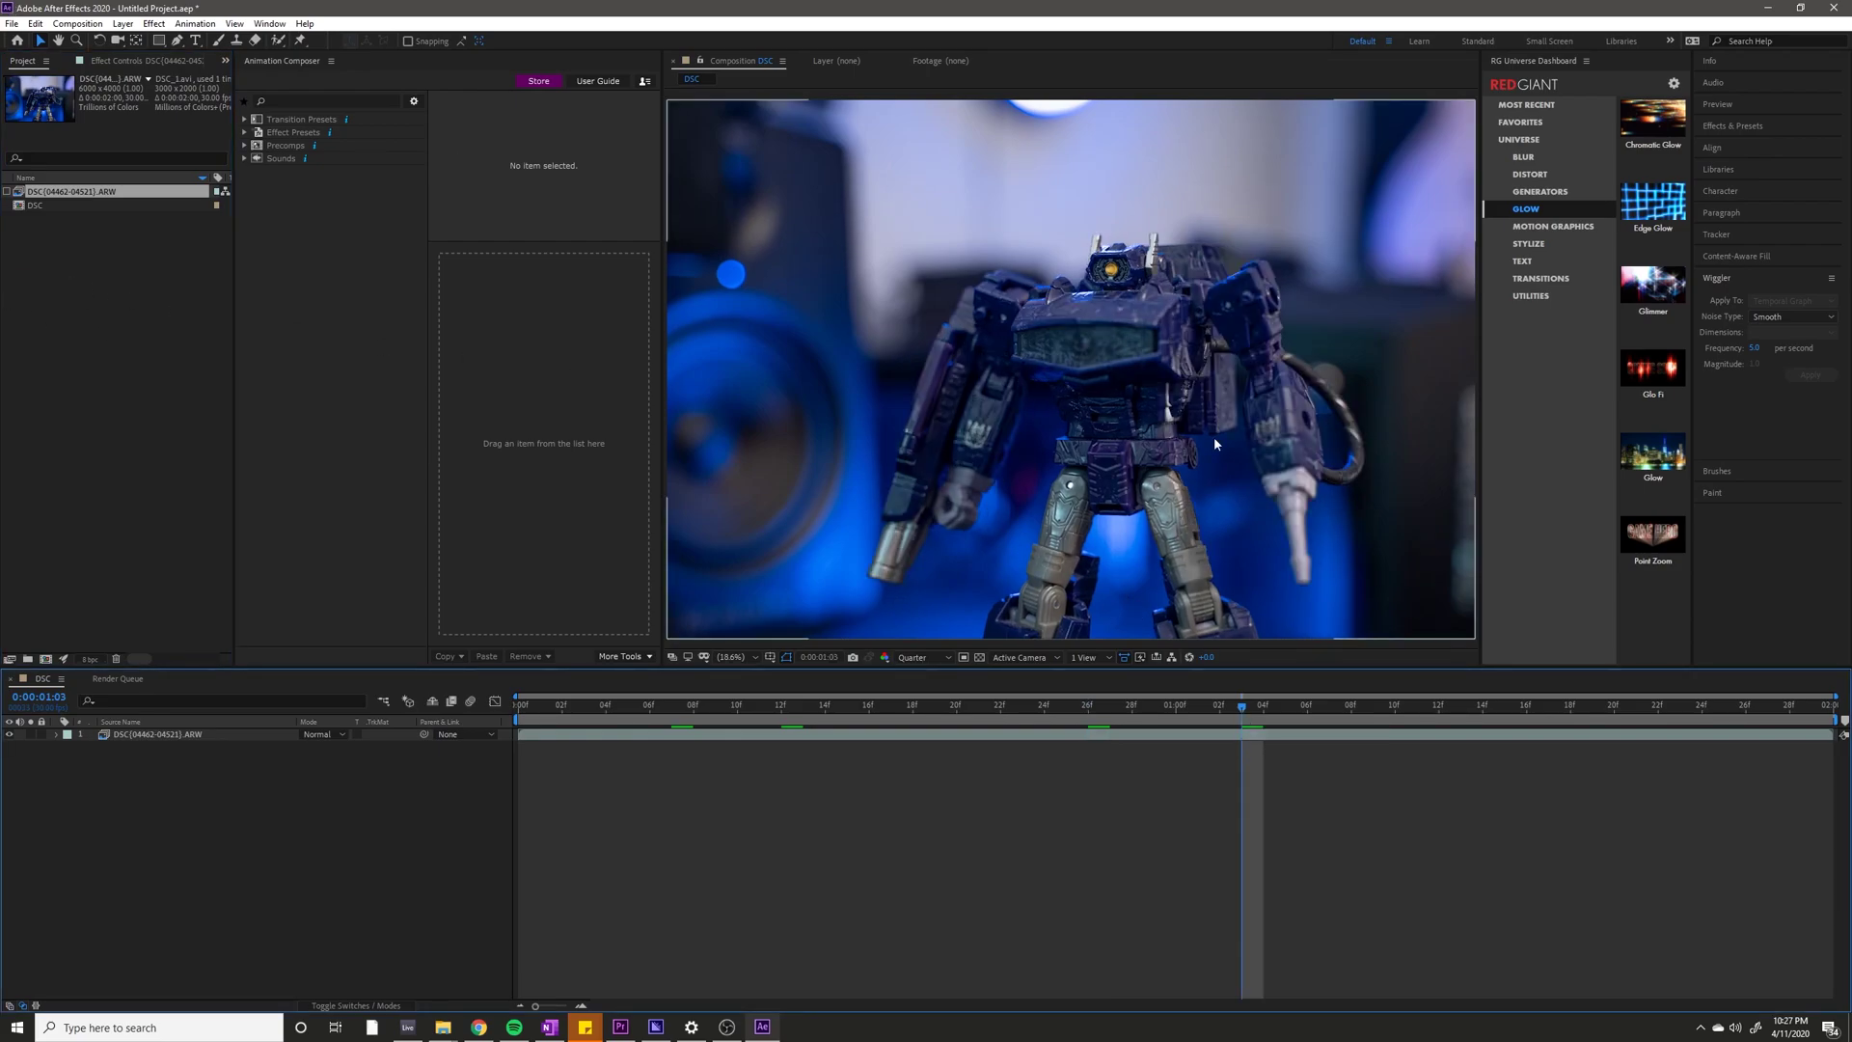
pyautogui.click(9, 197)
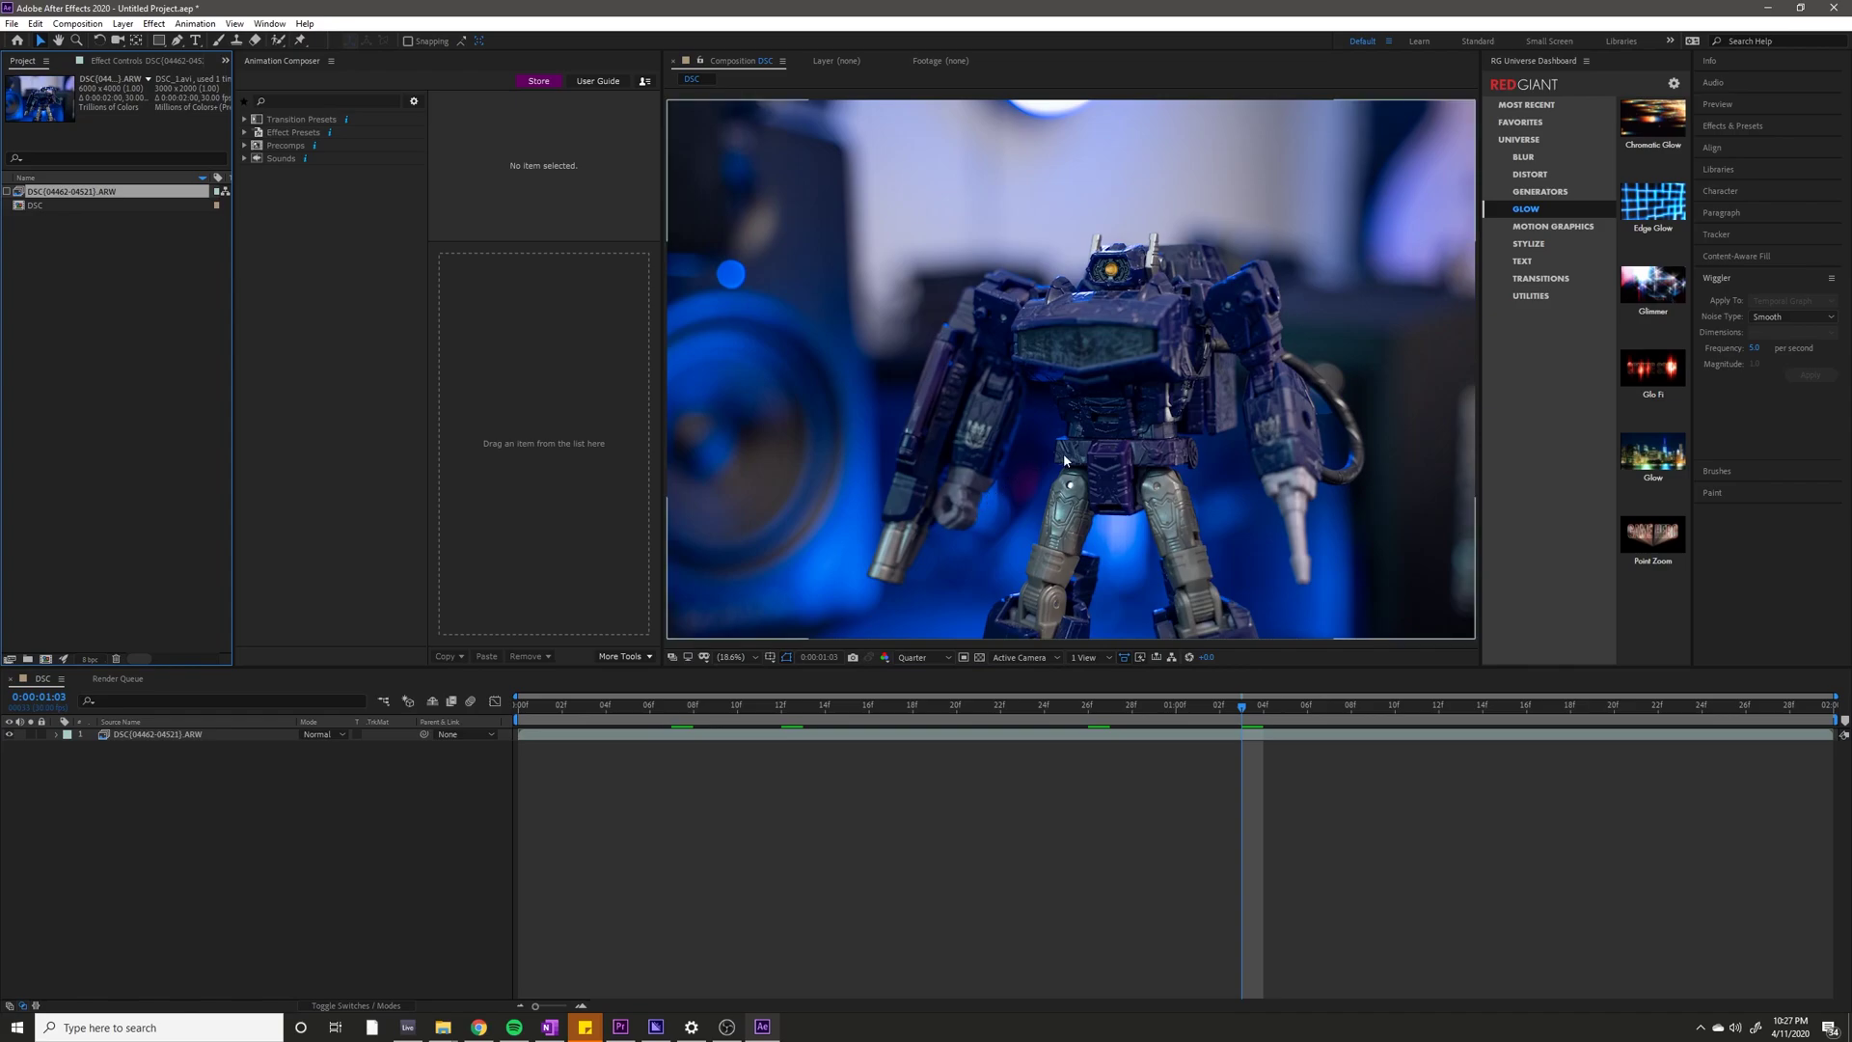
# Reselect the ARW footage item and the toy layer in the composition.
pyautogui.scroll(2, 1065, 460)
pyautogui.scroll(-3, 1067, 461)
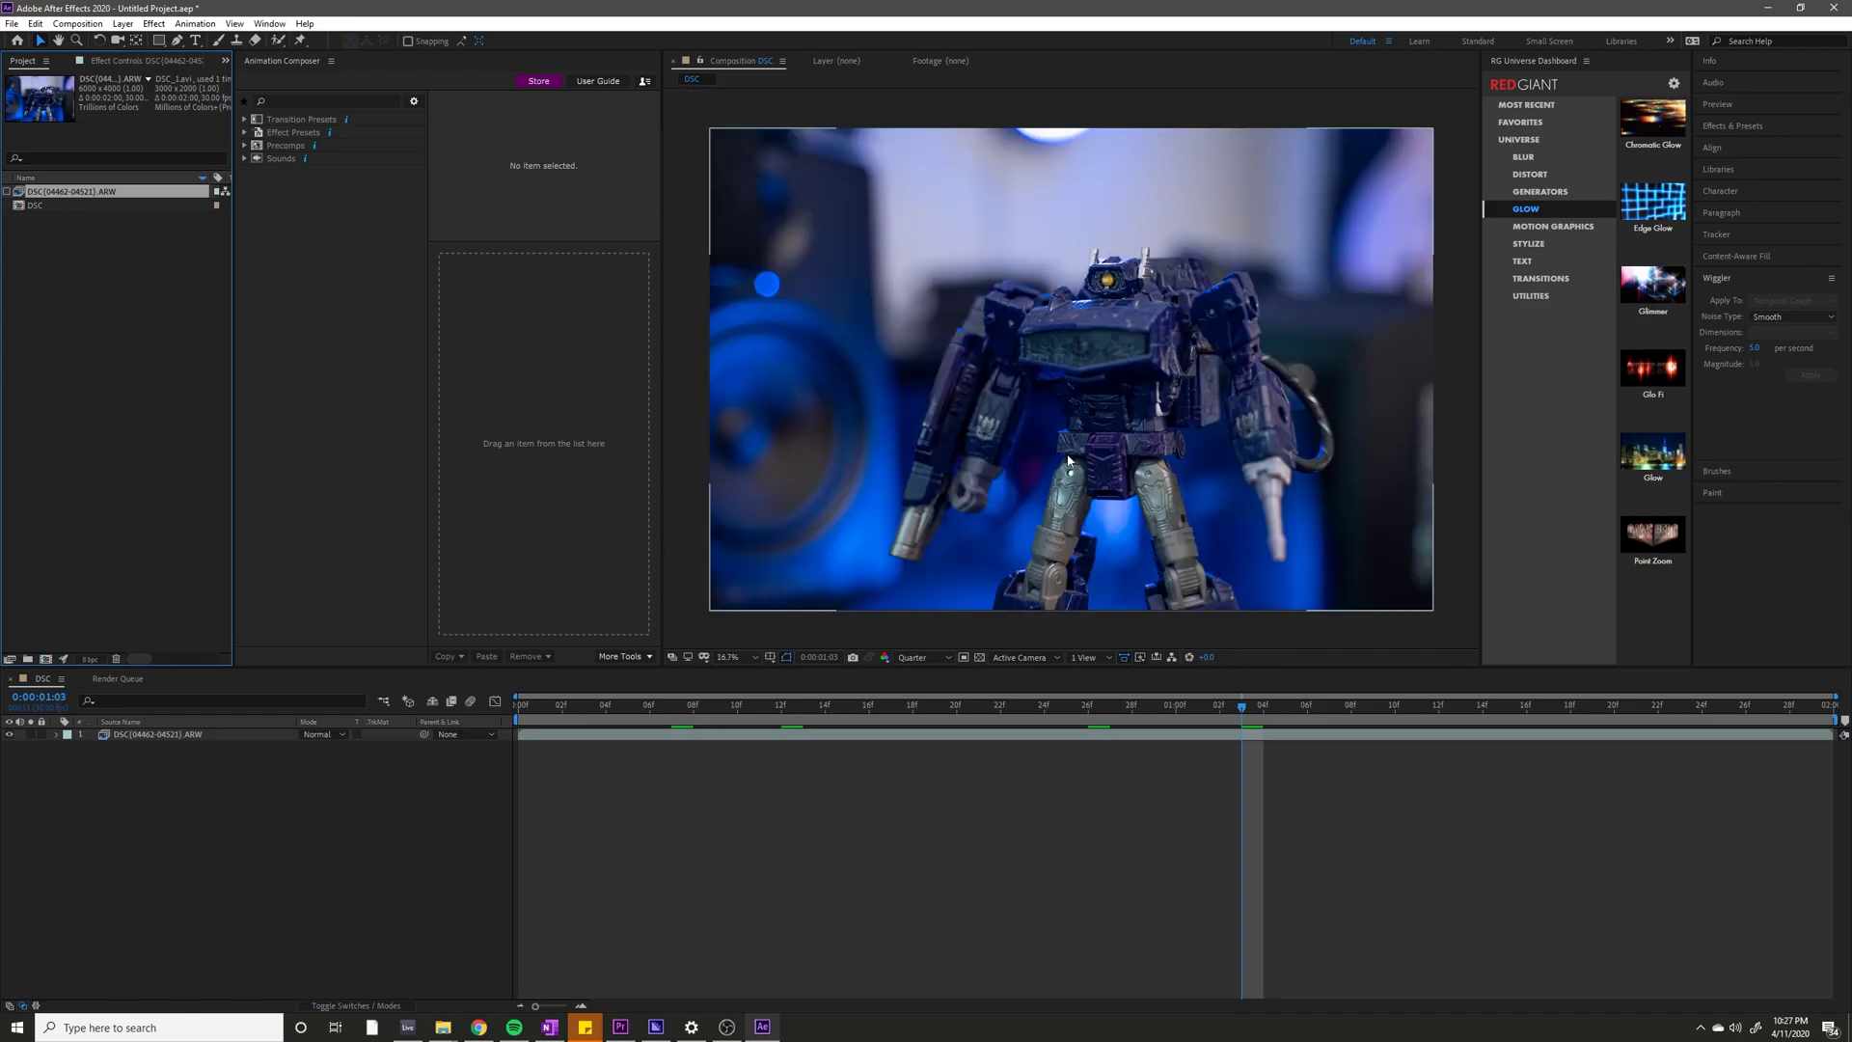
pyautogui.scroll(-2, 1021, 465)
pyautogui.scroll(2, 1021, 465)
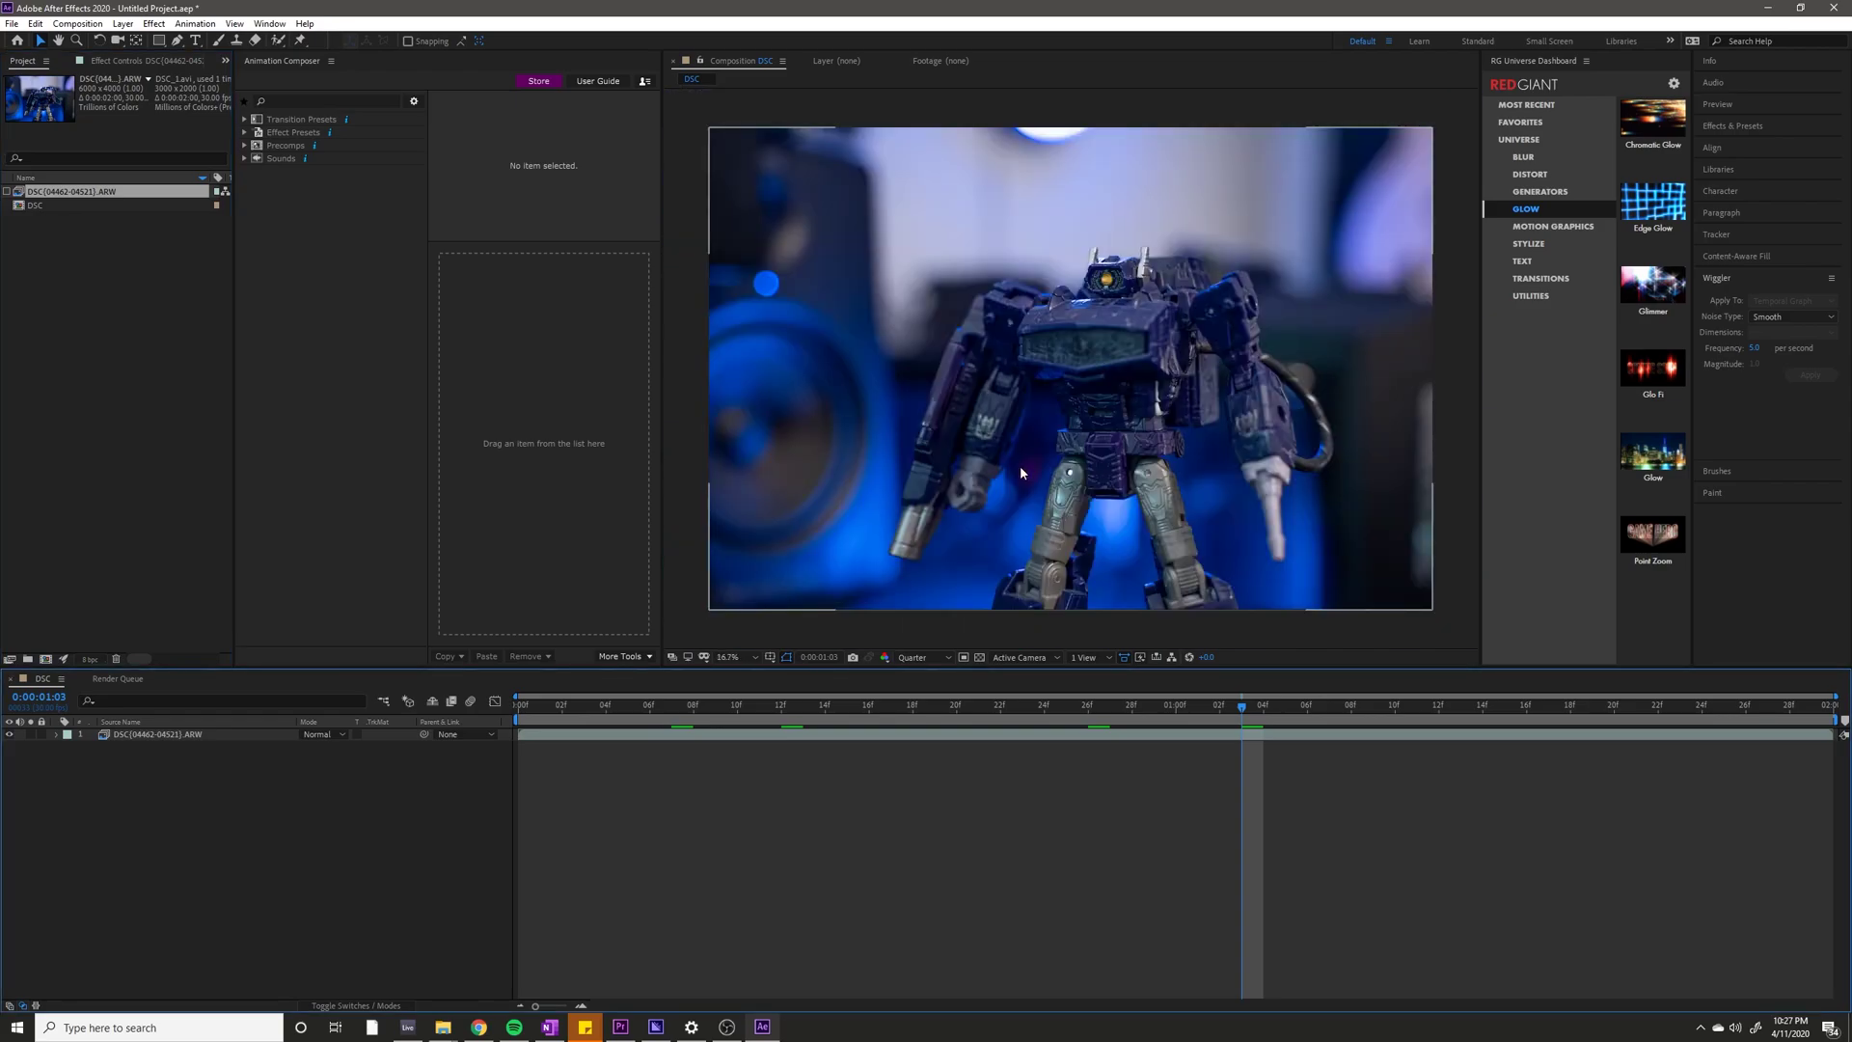
pyautogui.click(50, 348)
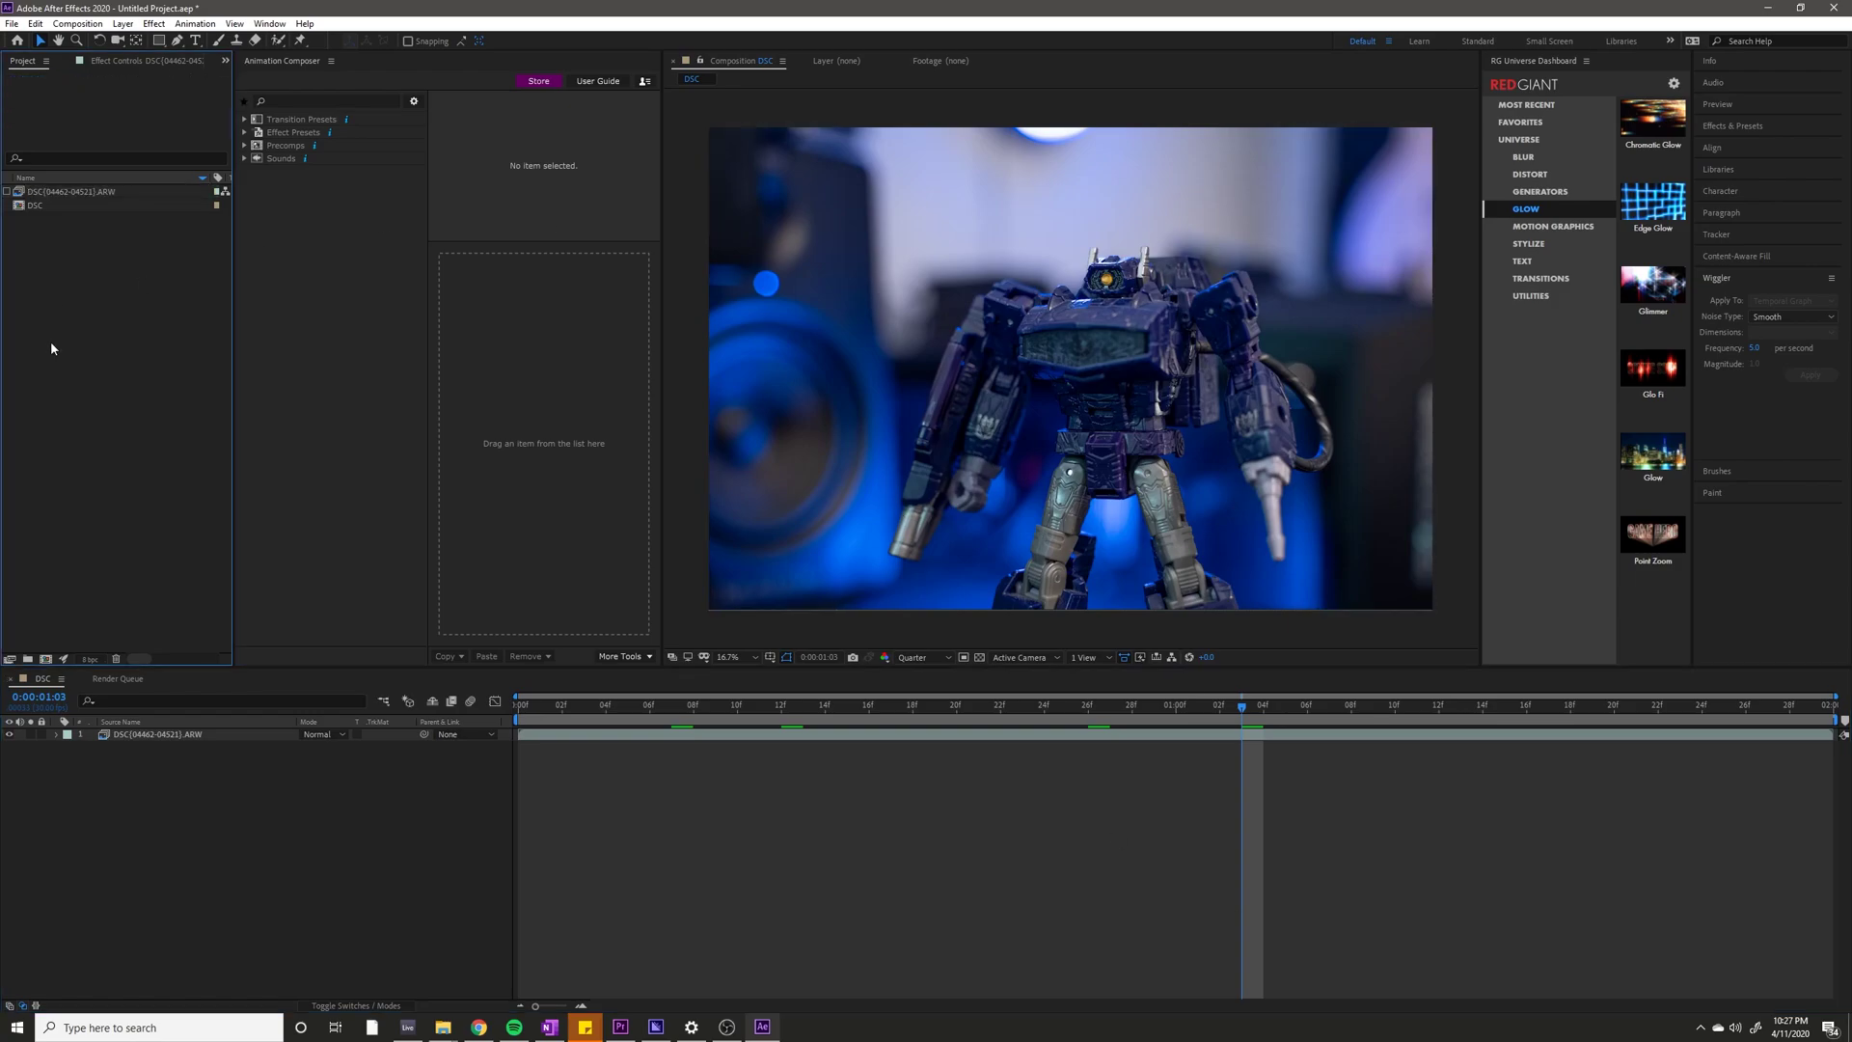
pyautogui.click(82, 191)
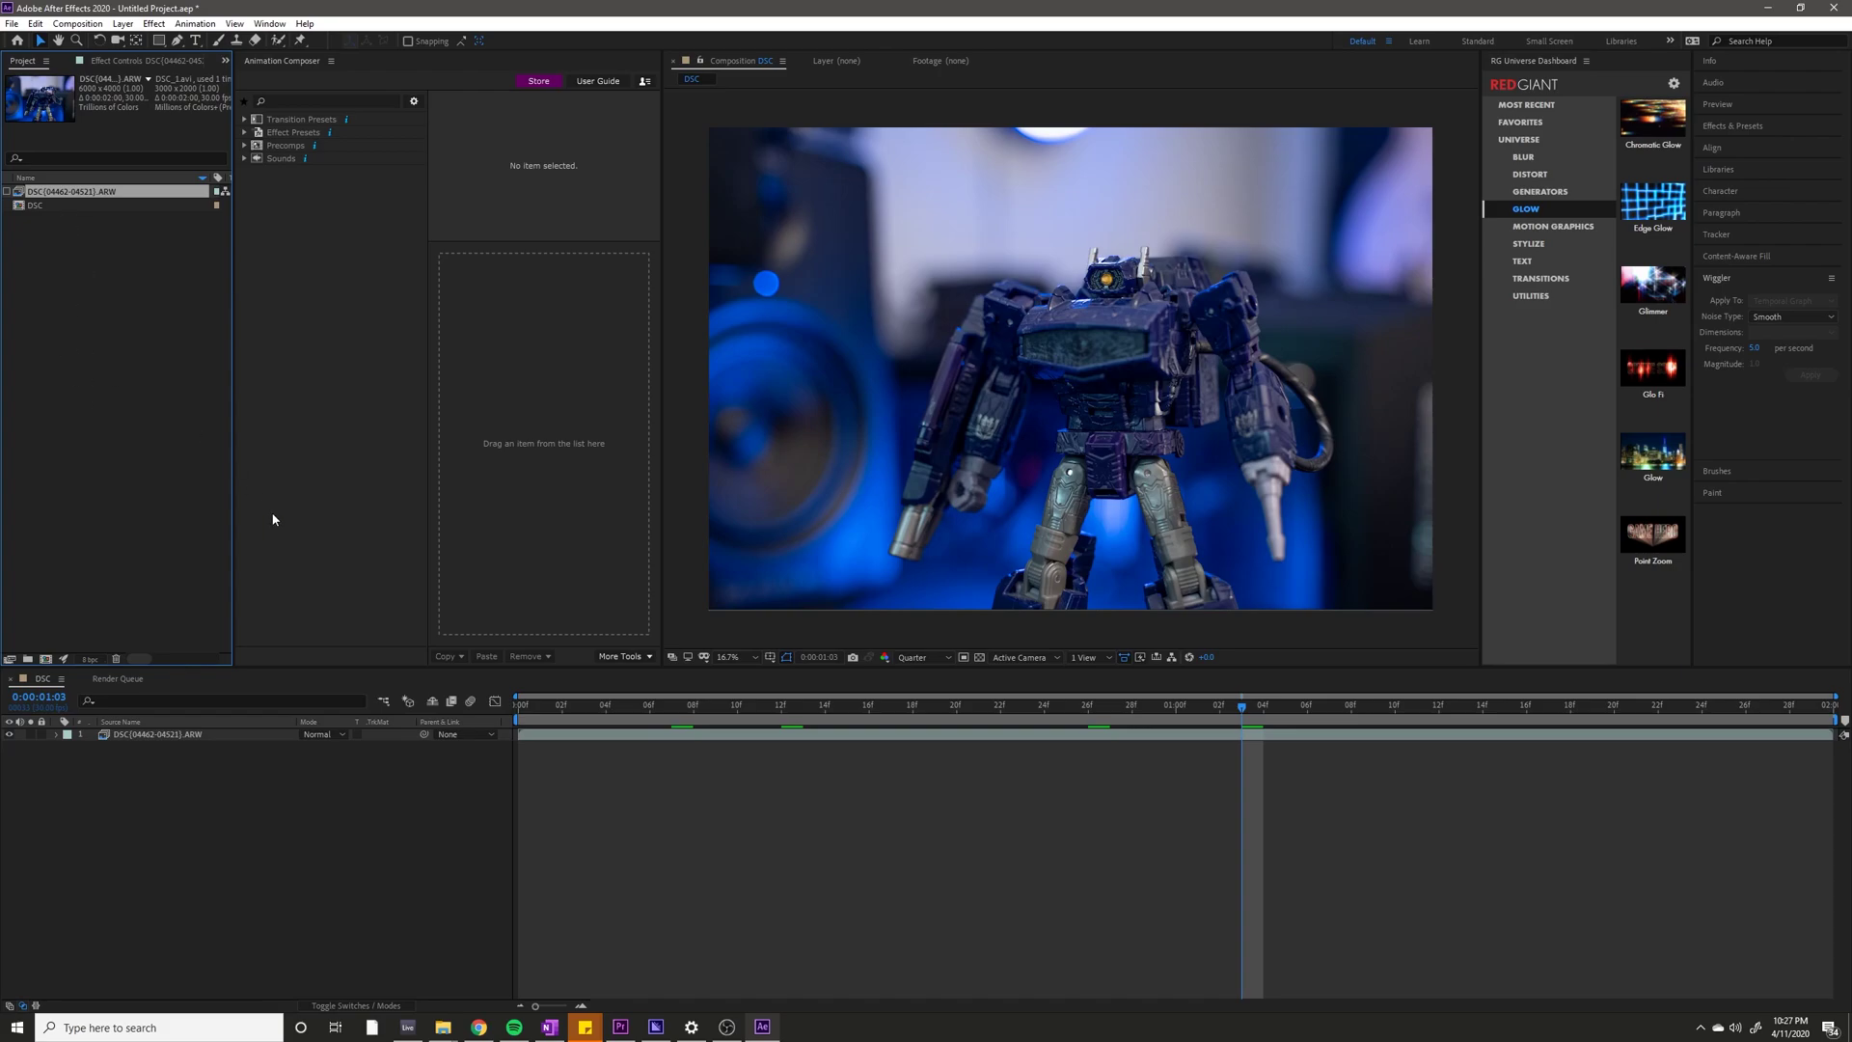
pyautogui.click(683, 737)
# Review the toy at frames 9 and 24, keeping the viewer's magnification unchanged.
pyautogui.click(722, 718)
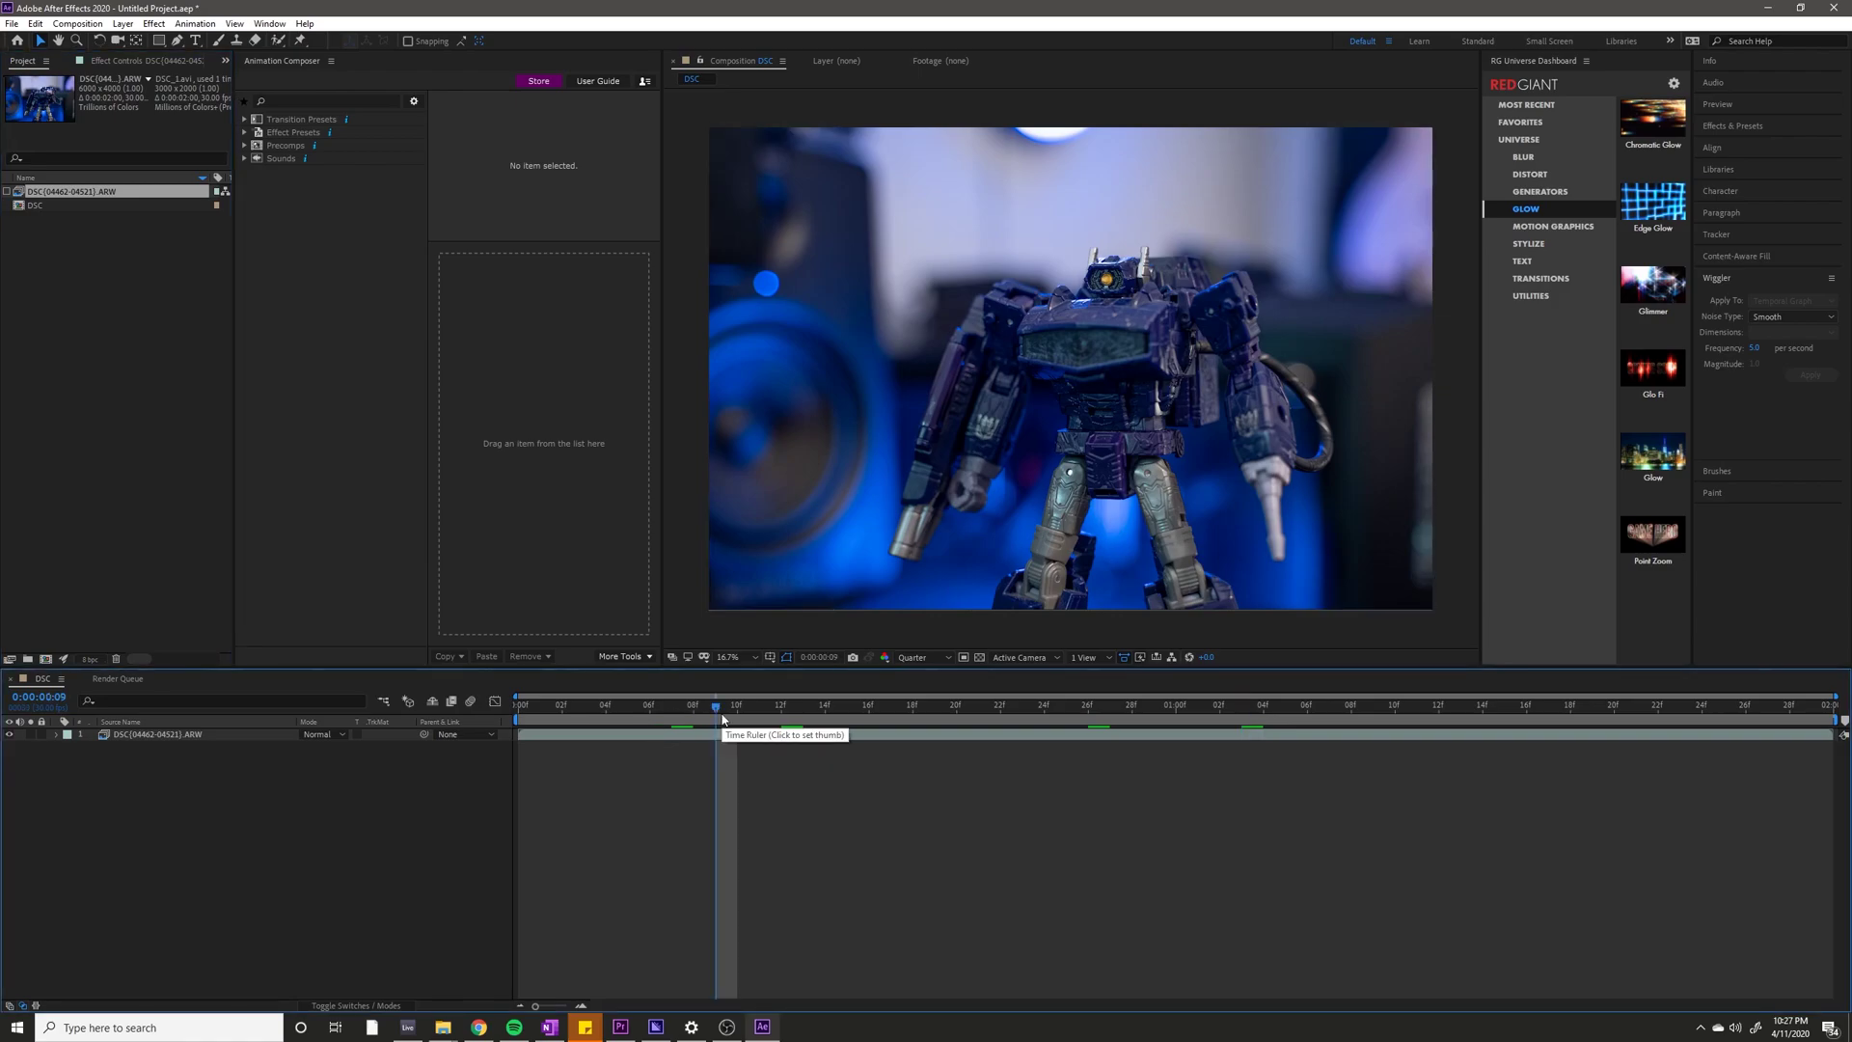
pyautogui.click(8, 193)
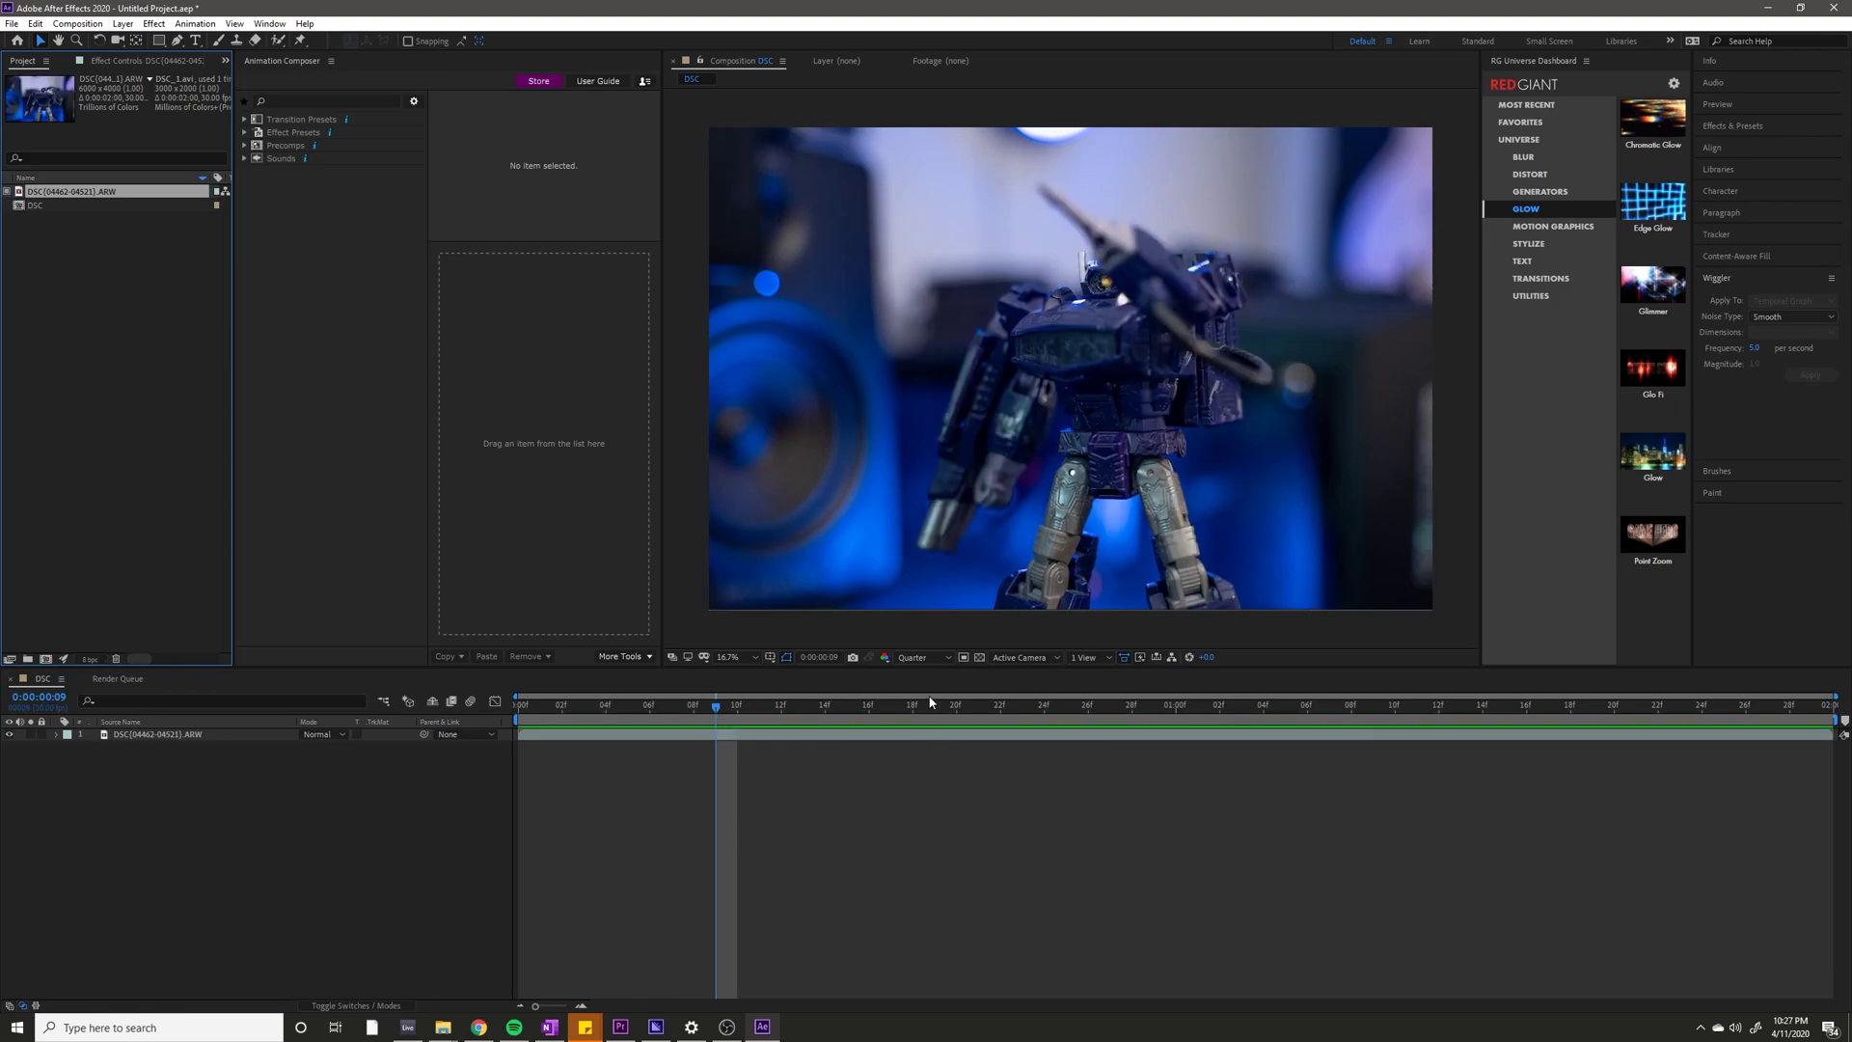
pyautogui.click(1045, 704)
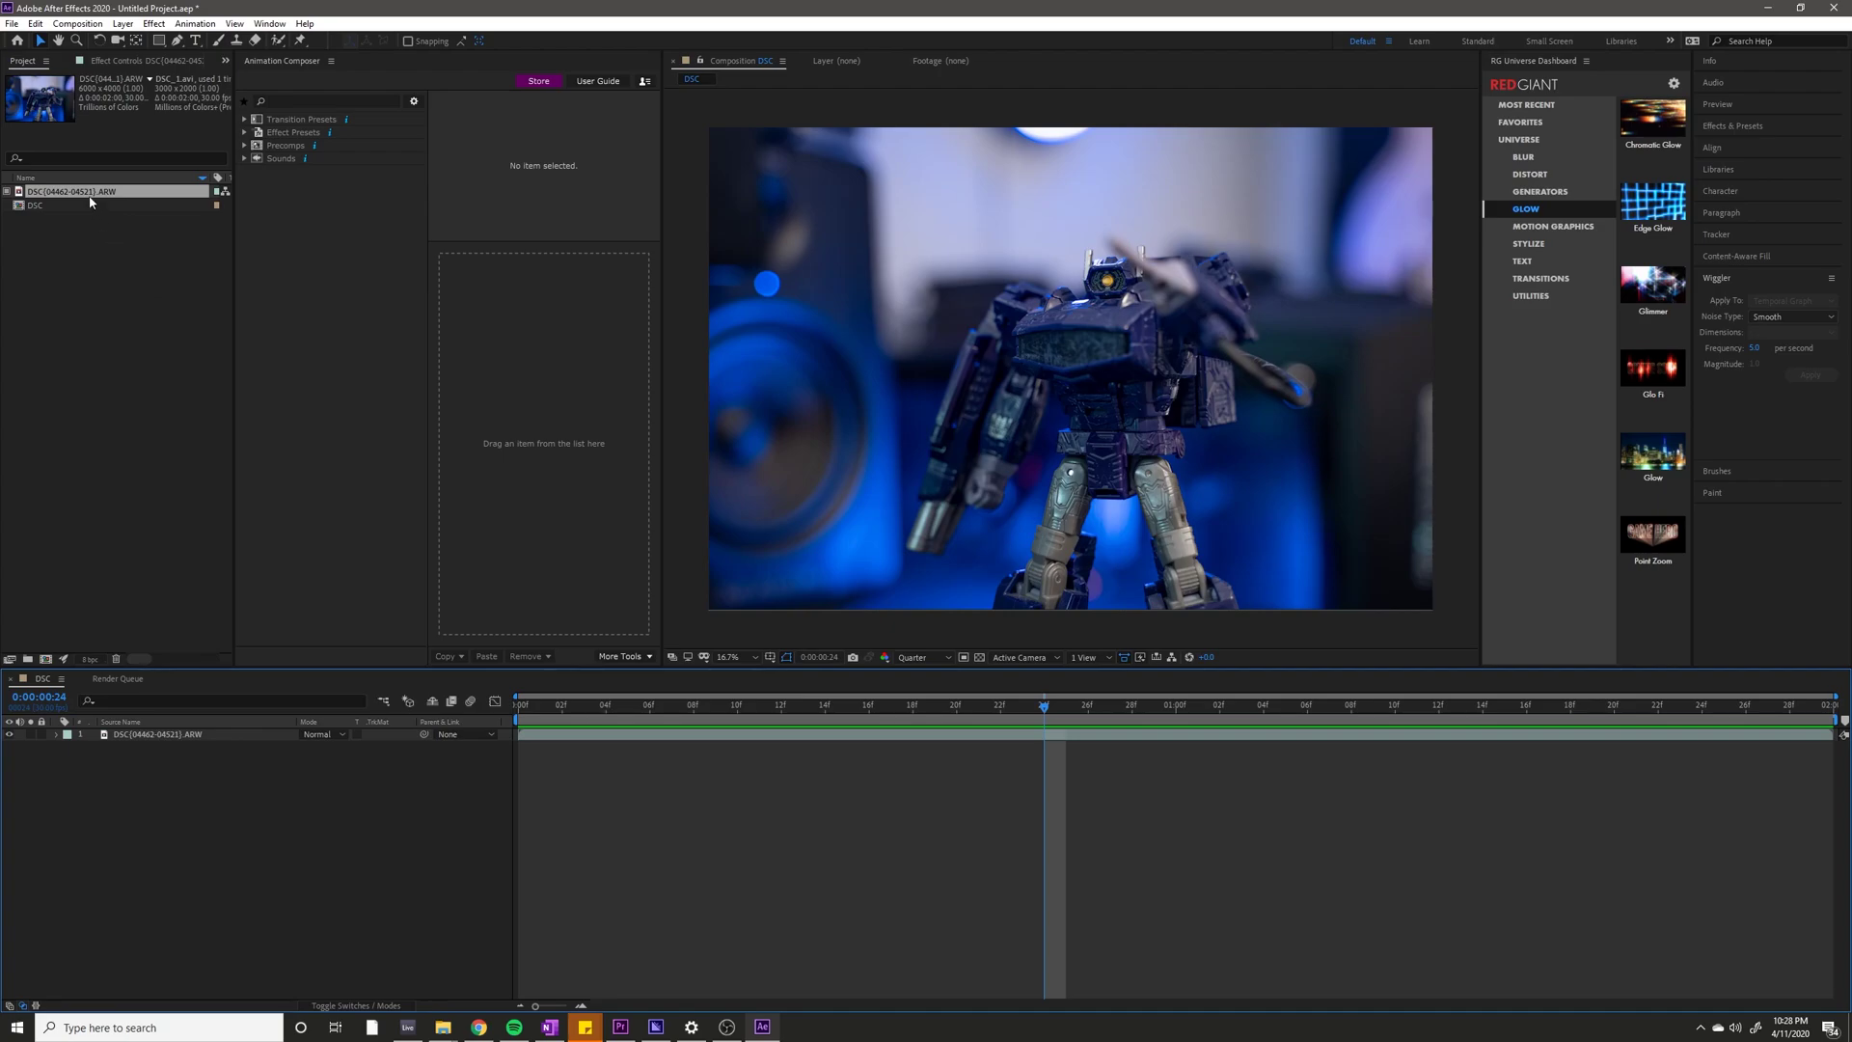
pyautogui.click(140, 274)
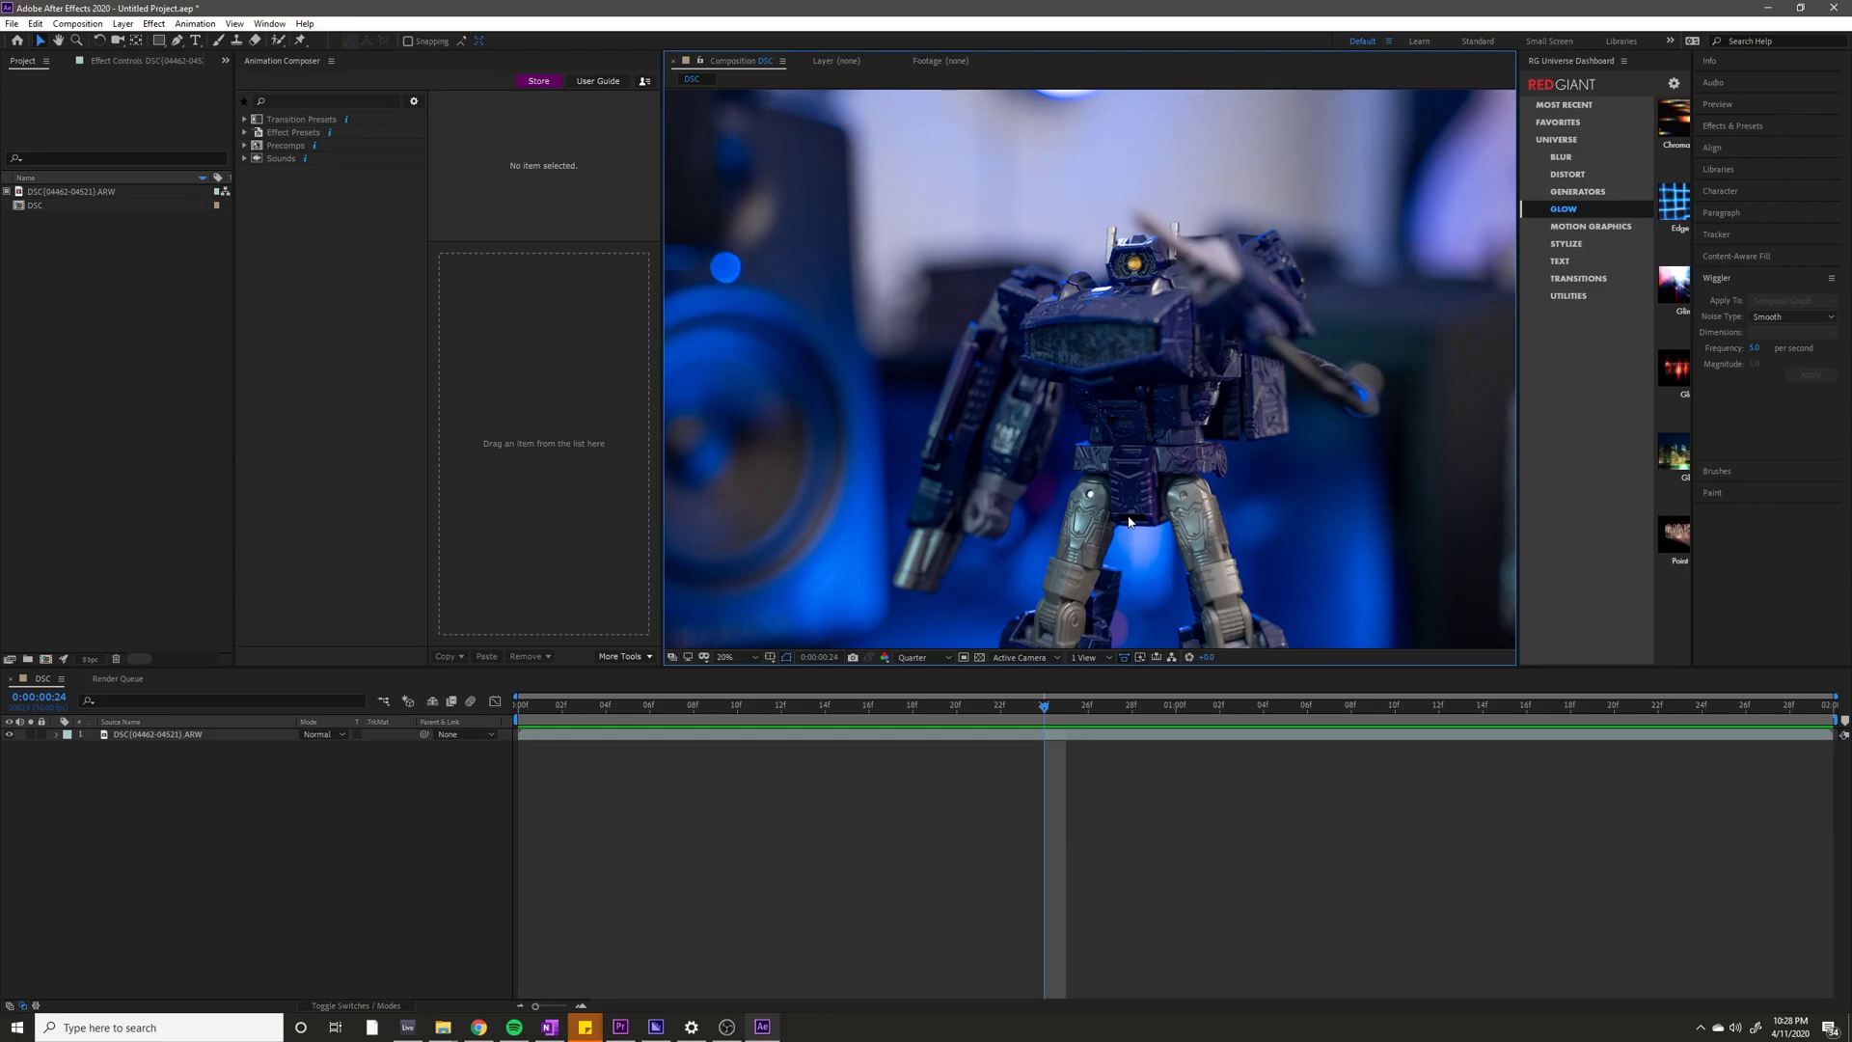
pyautogui.press(',')
pyautogui.press('.')
pyautogui.click(1238, 838)
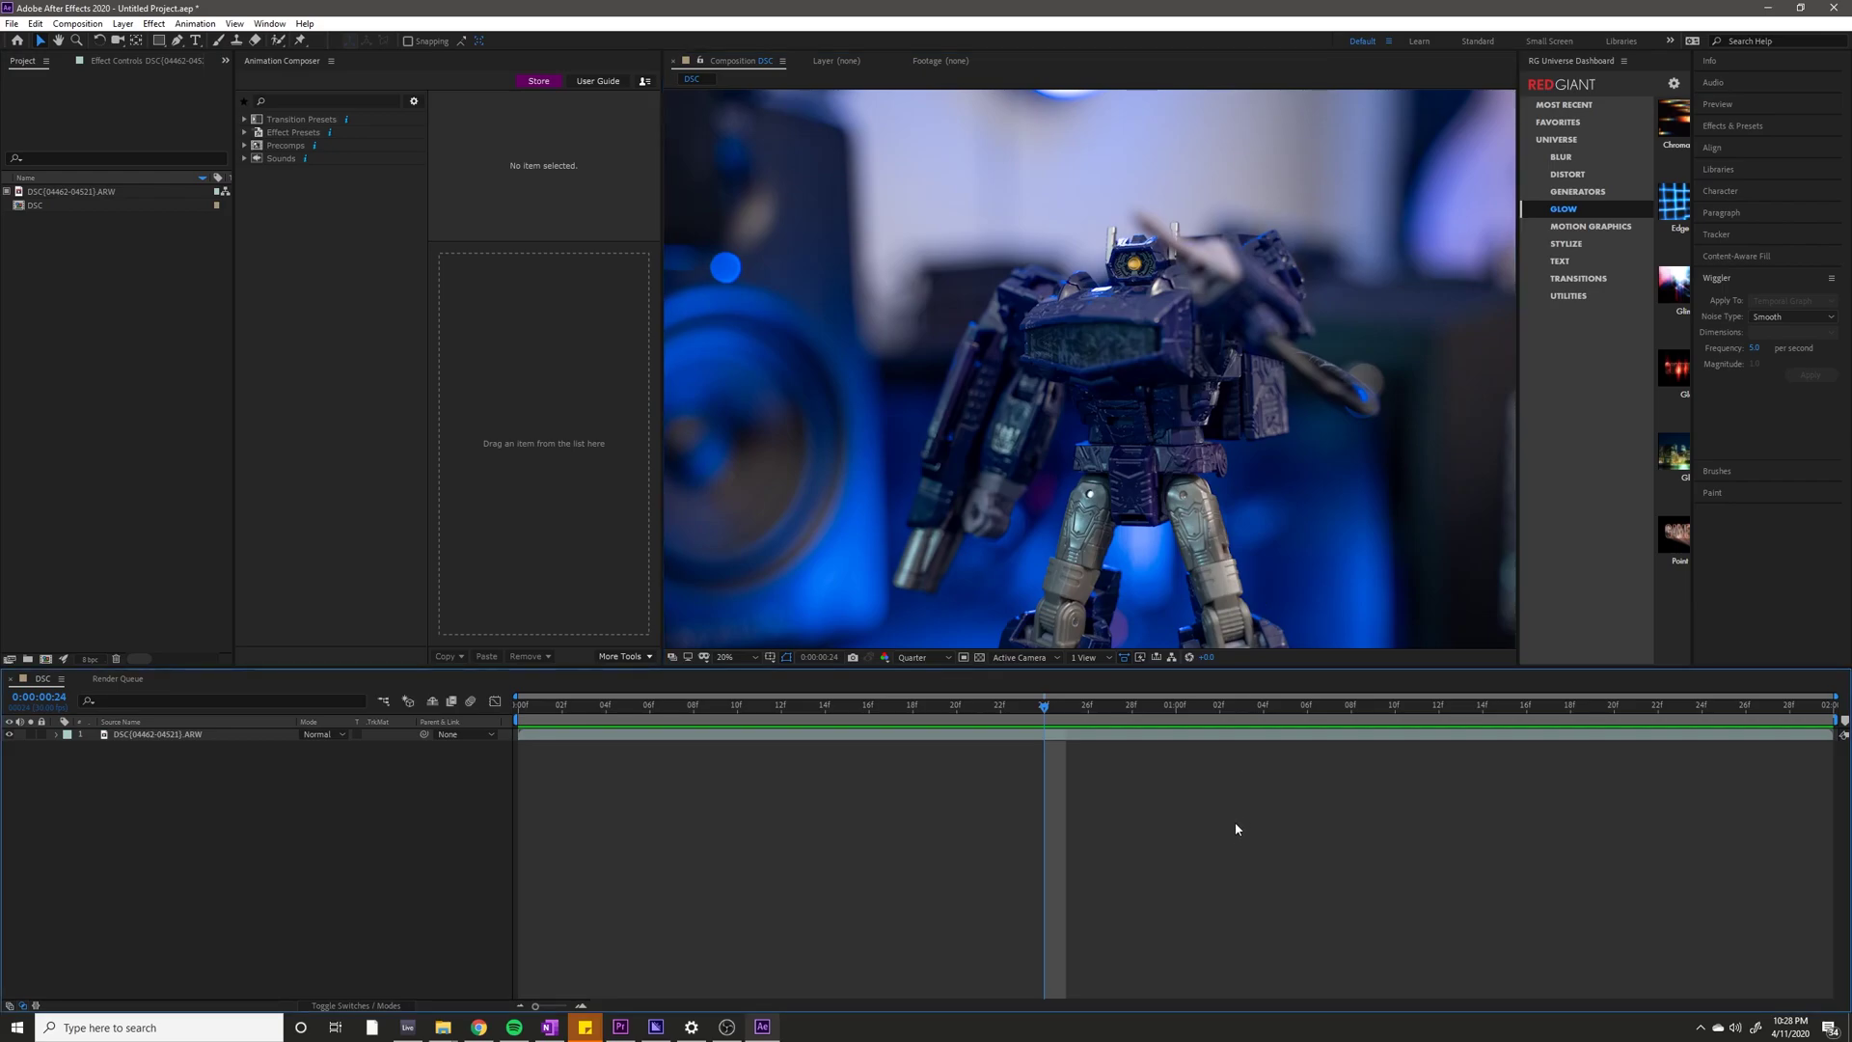